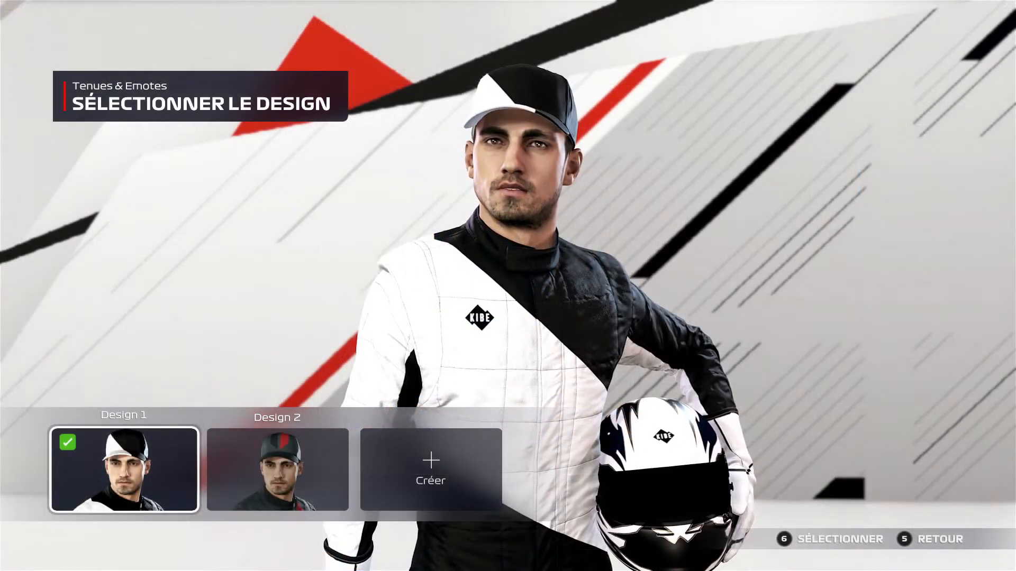
key(Return)
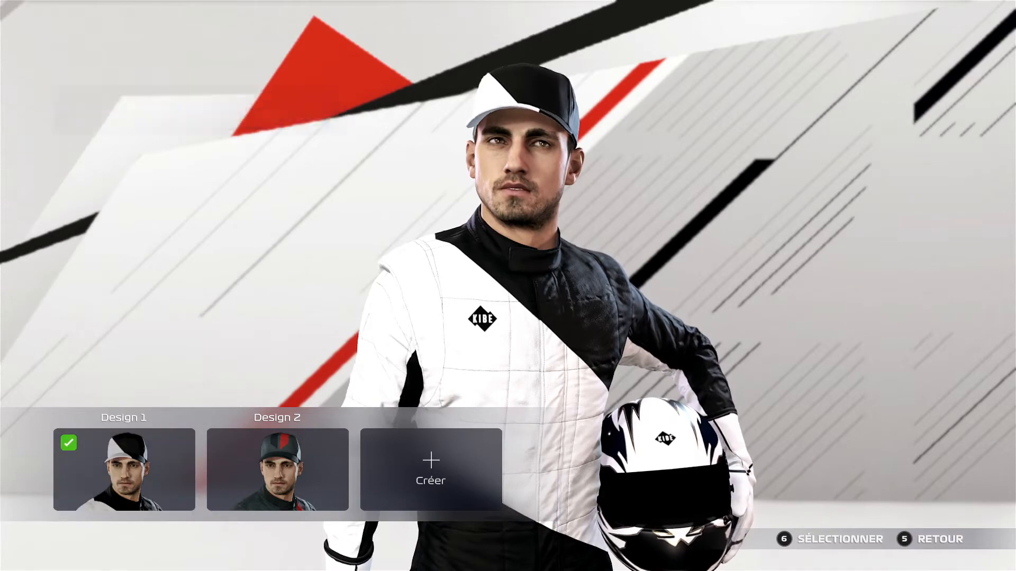
key(Return)
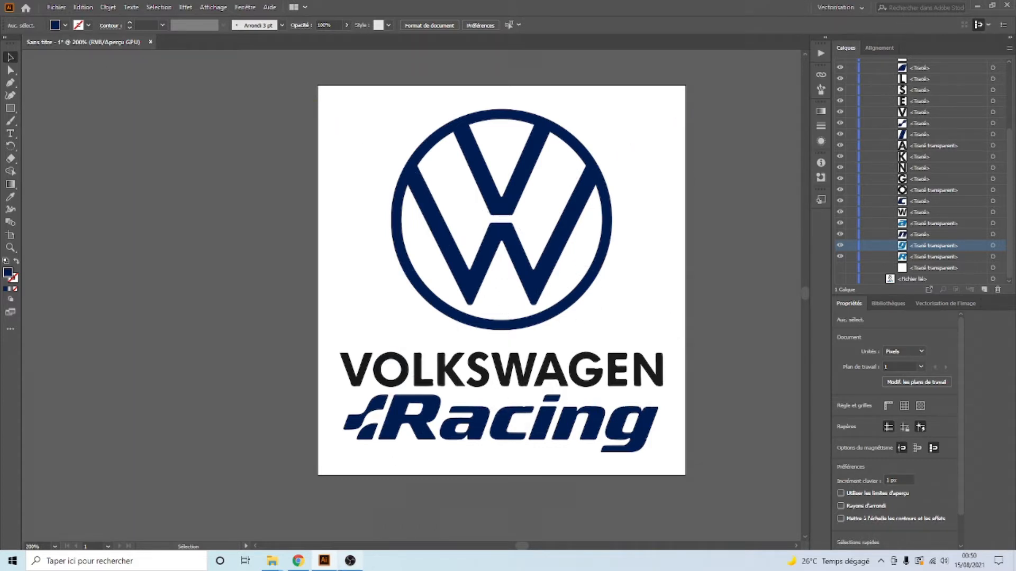
- Leave Illustrator for File Explorer, reveal the emblem folder's full path and look through its emblem files
mouse_move(320, 565)
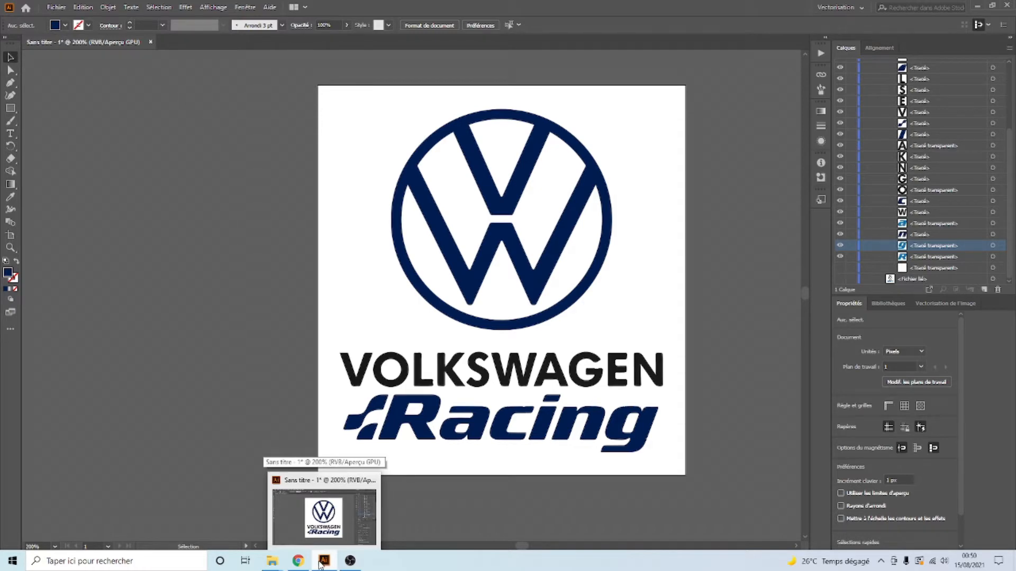
click(320, 564)
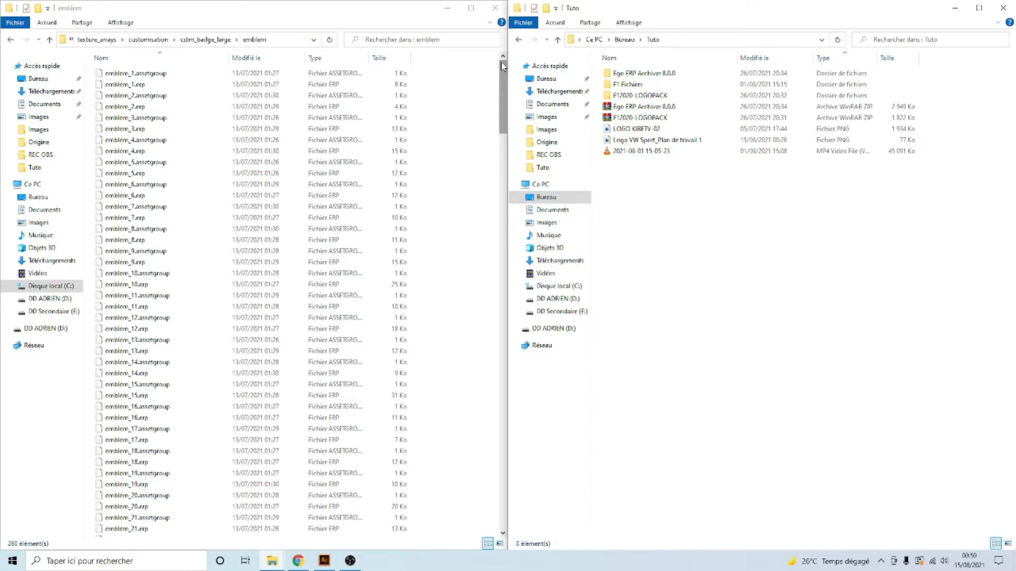
click(280, 40)
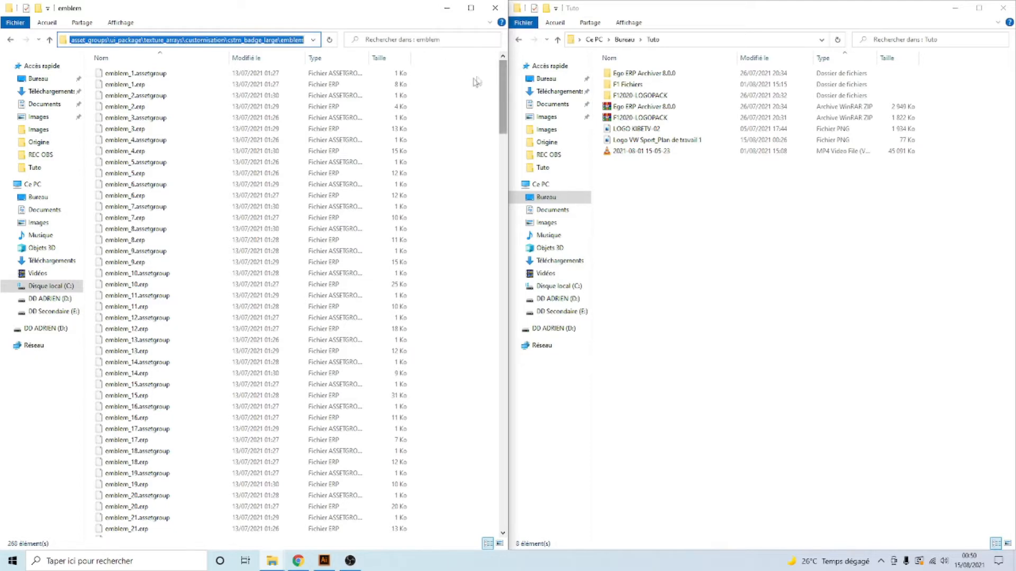
scroll(423, 241, down, 11)
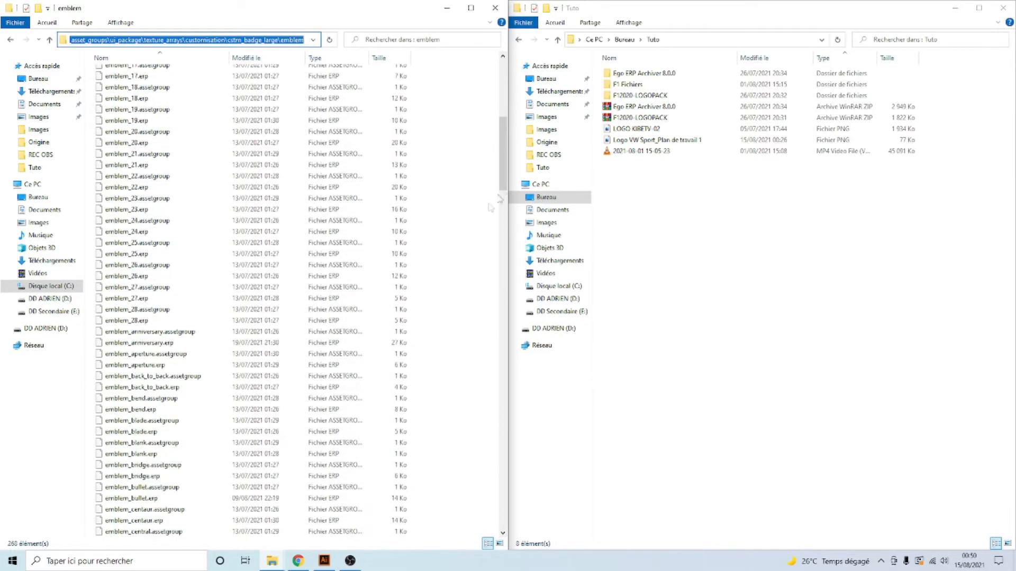
drag(503, 131, 504, 60)
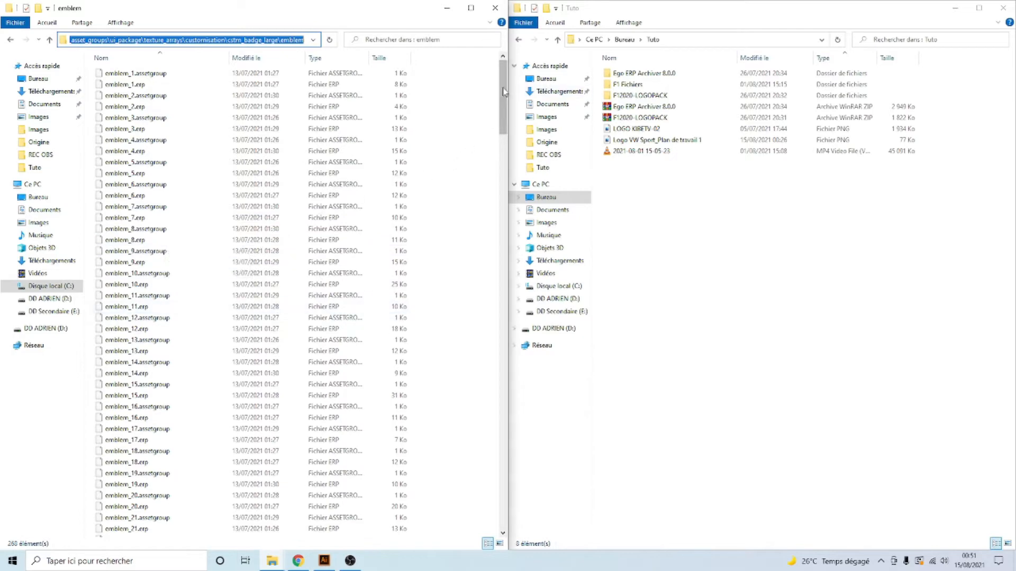
scroll(254, 328, down, 4)
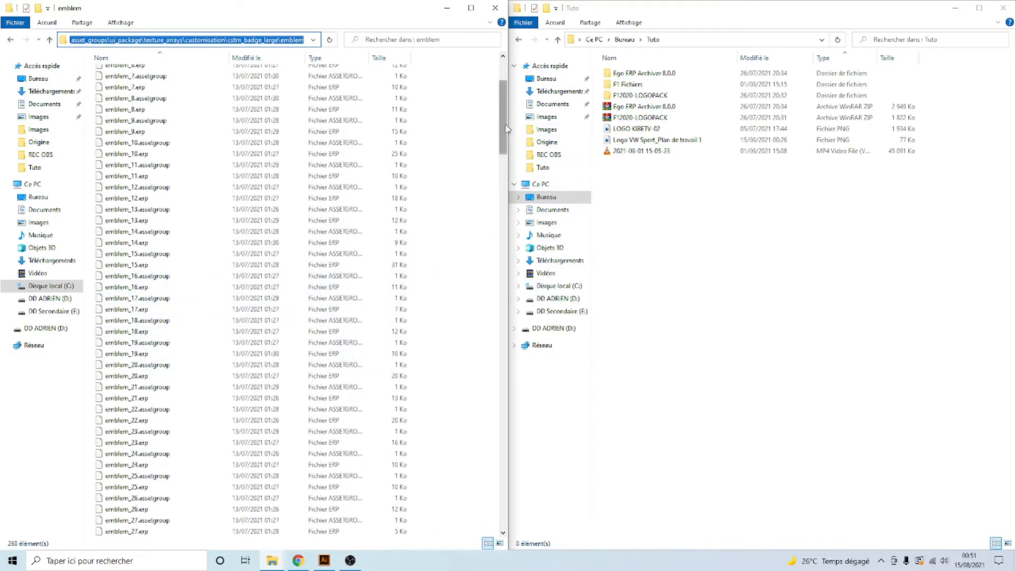
scroll(506, 128, up, 4)
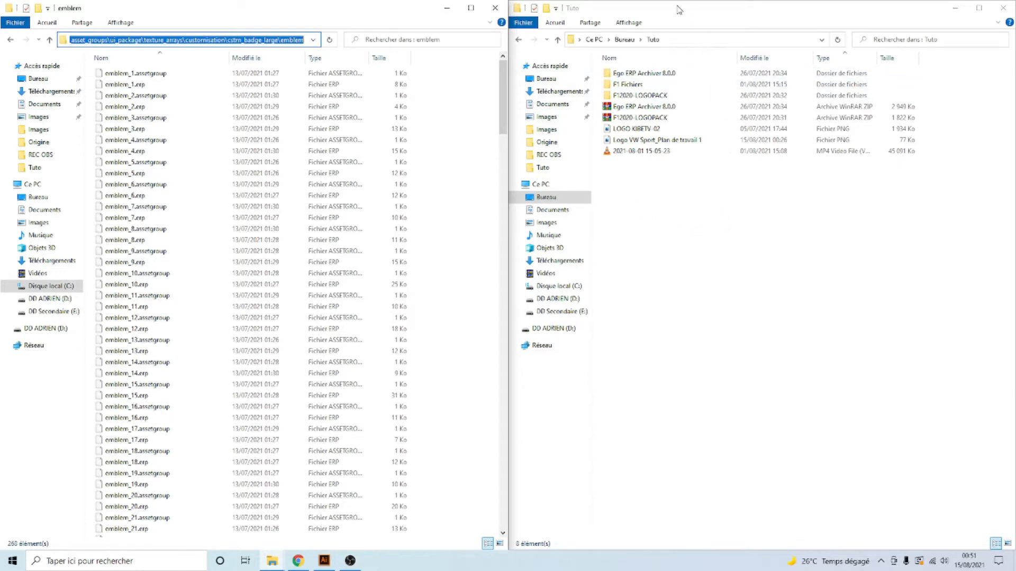
- Check the F12020-LOGOPACK archive in the Tuto folder and preview the image Logo VW Sport_Plan de travail 1, closing it after viewing
click(692, 192)
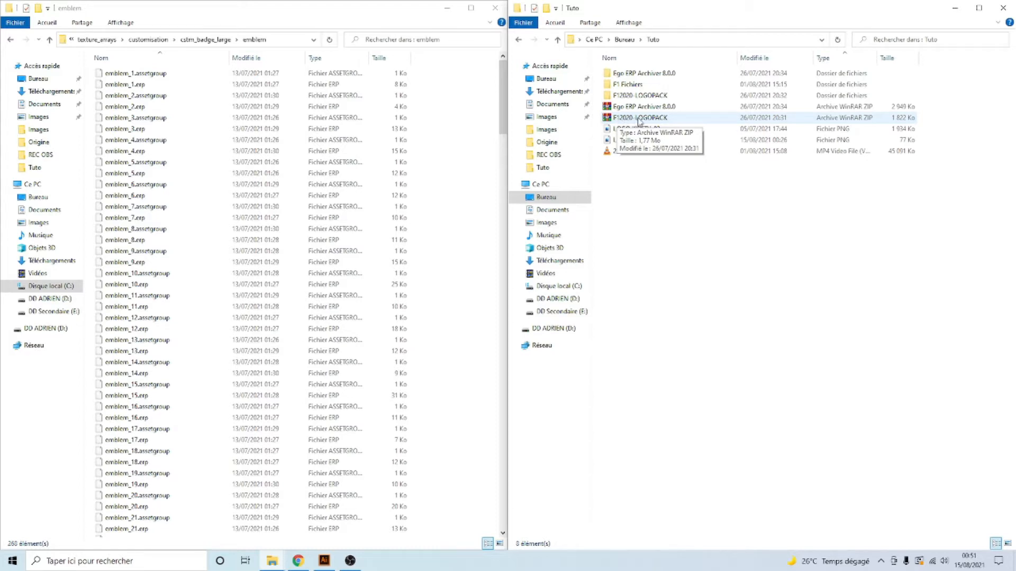
click(636, 119)
click(697, 196)
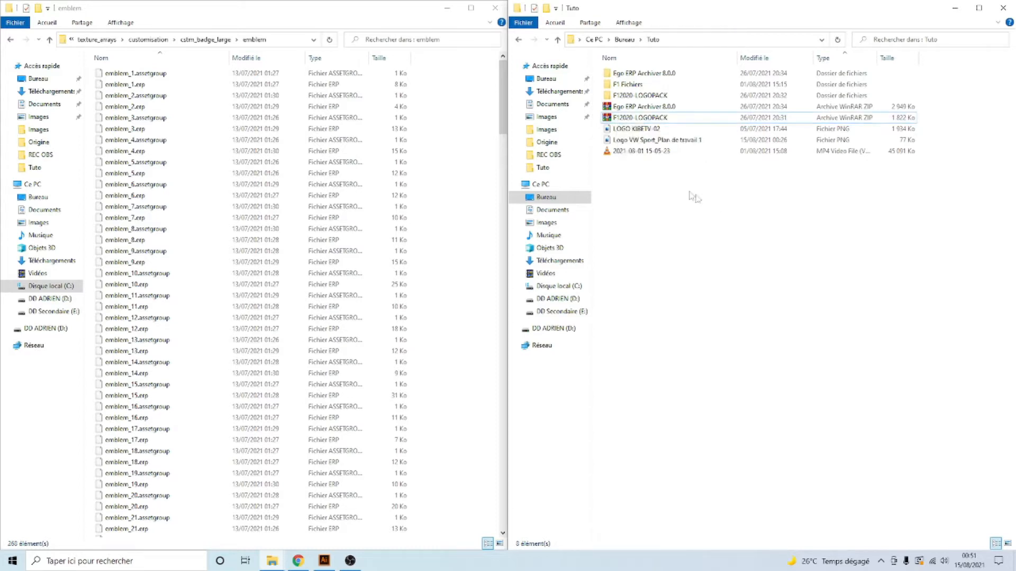
click(624, 121)
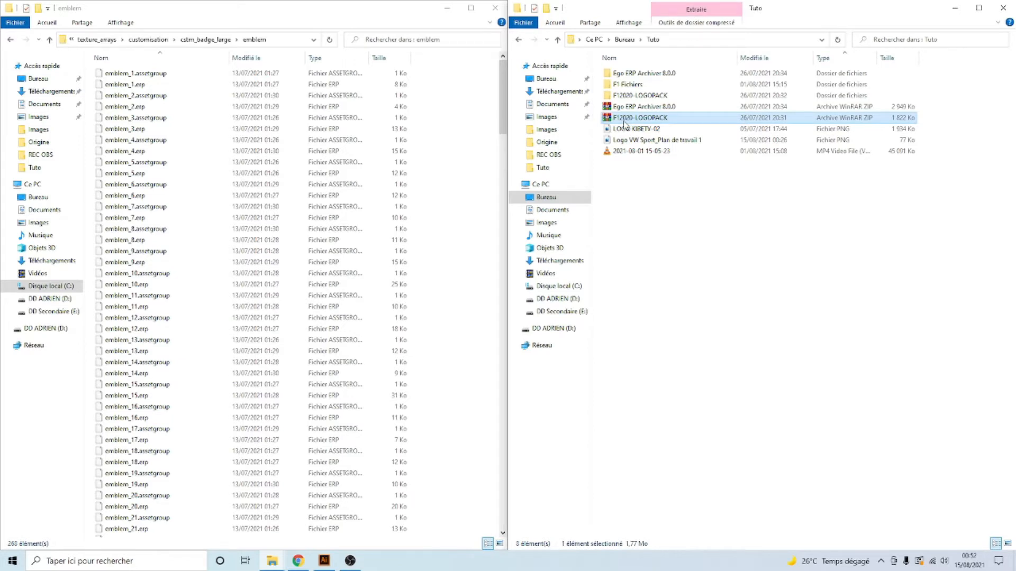
double_click(650, 141)
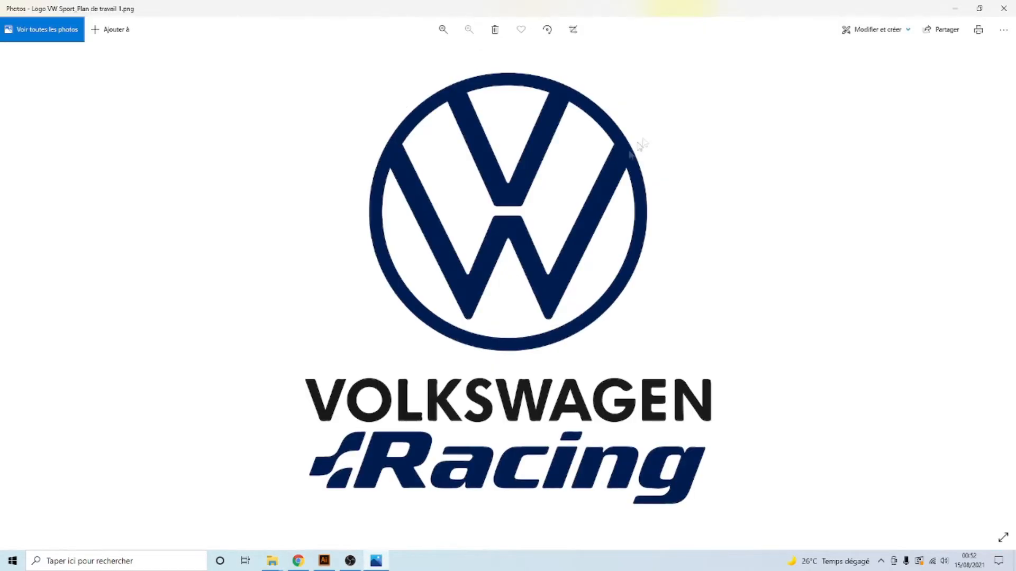
click(1003, 9)
click(682, 218)
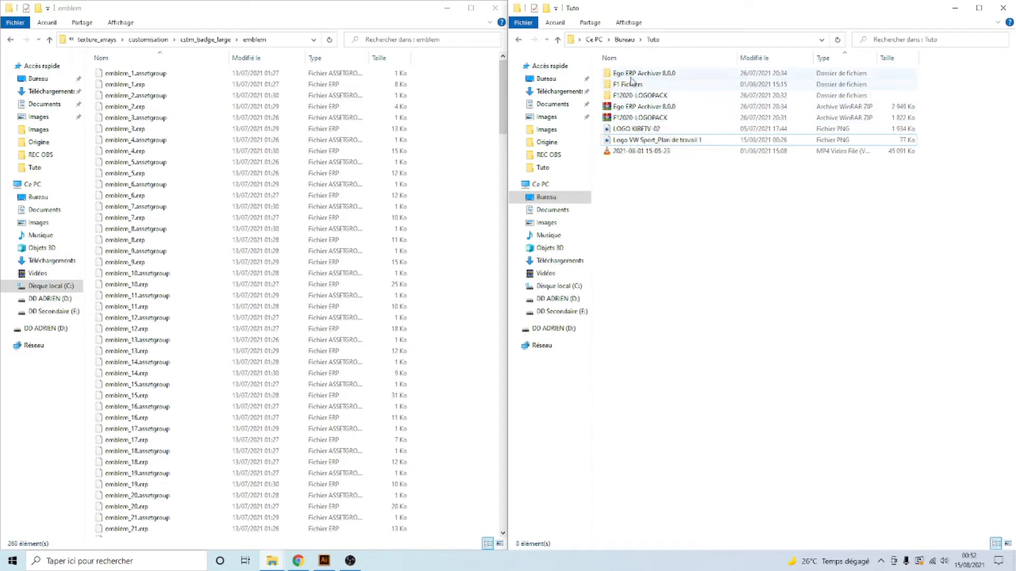
- Look at the Origine and Modifié subfolders inside F1 Fichiers, and return to the Tuto folder
click(631, 96)
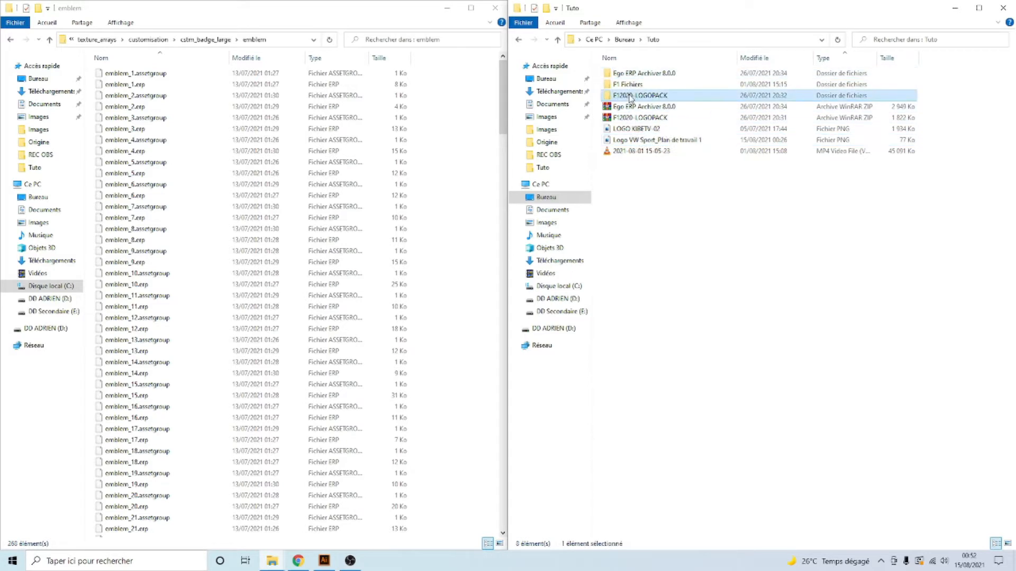
click(618, 85)
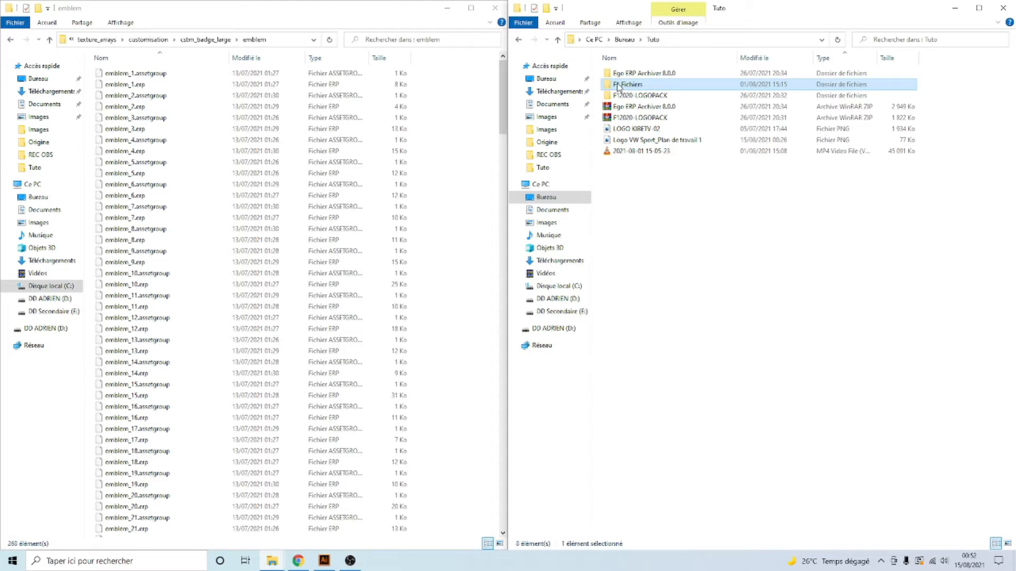
double_click(617, 84)
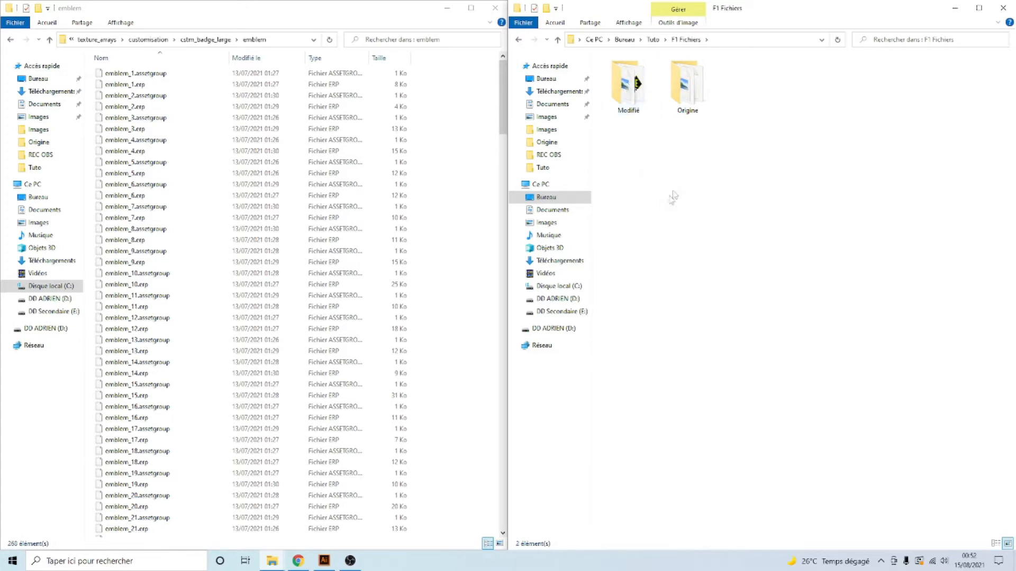
click(697, 88)
click(689, 166)
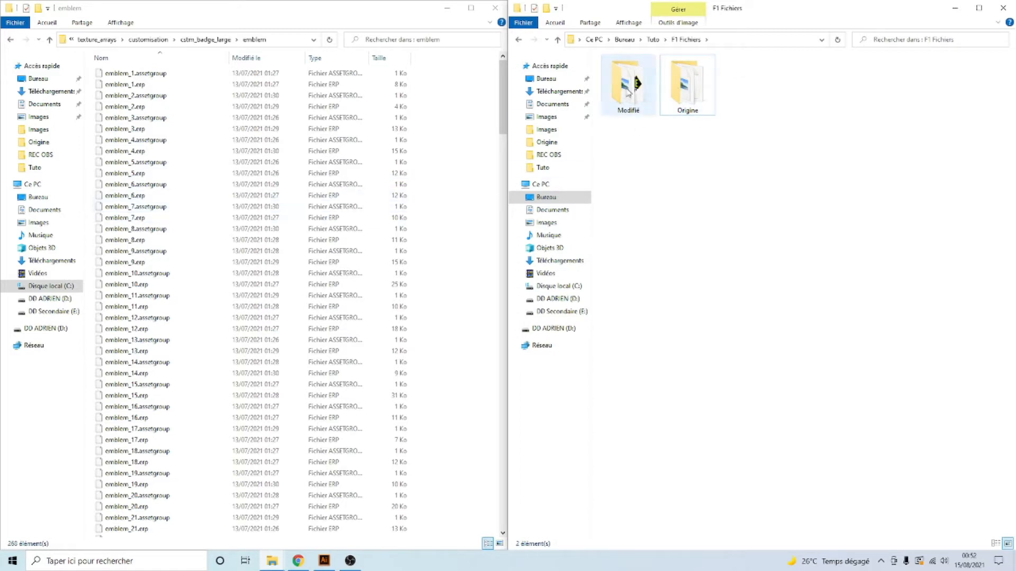
click(617, 89)
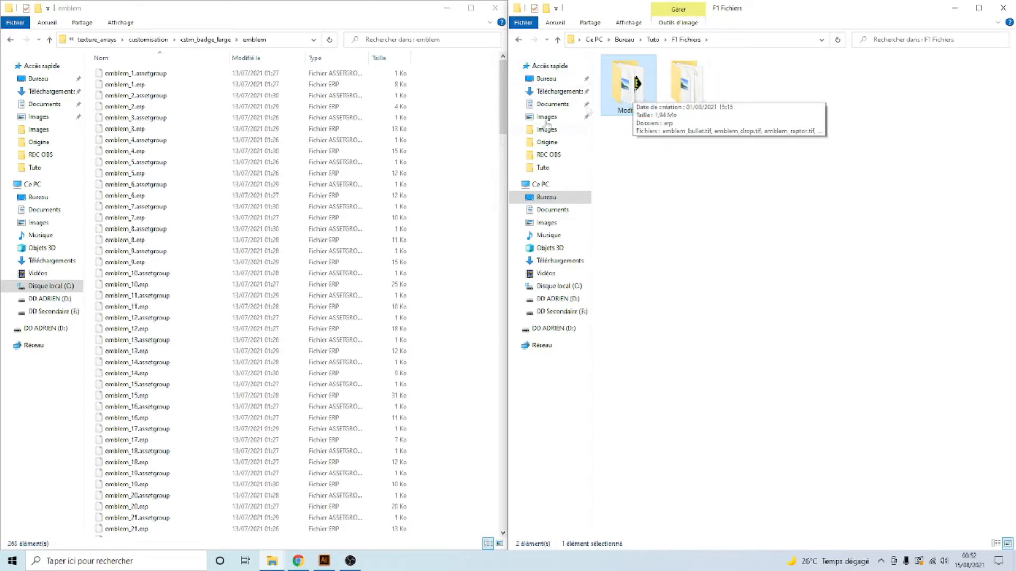
click(701, 164)
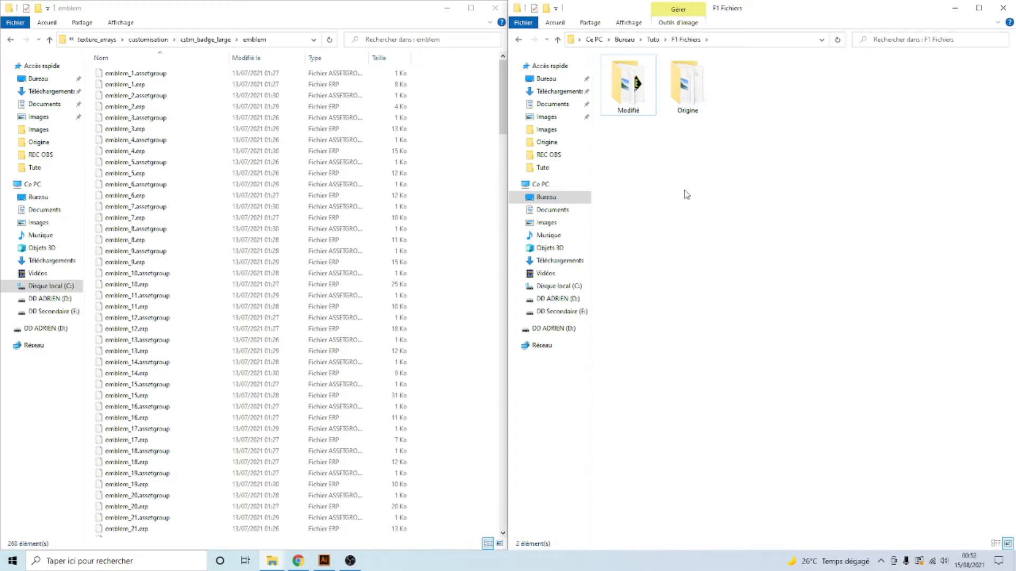
click(519, 43)
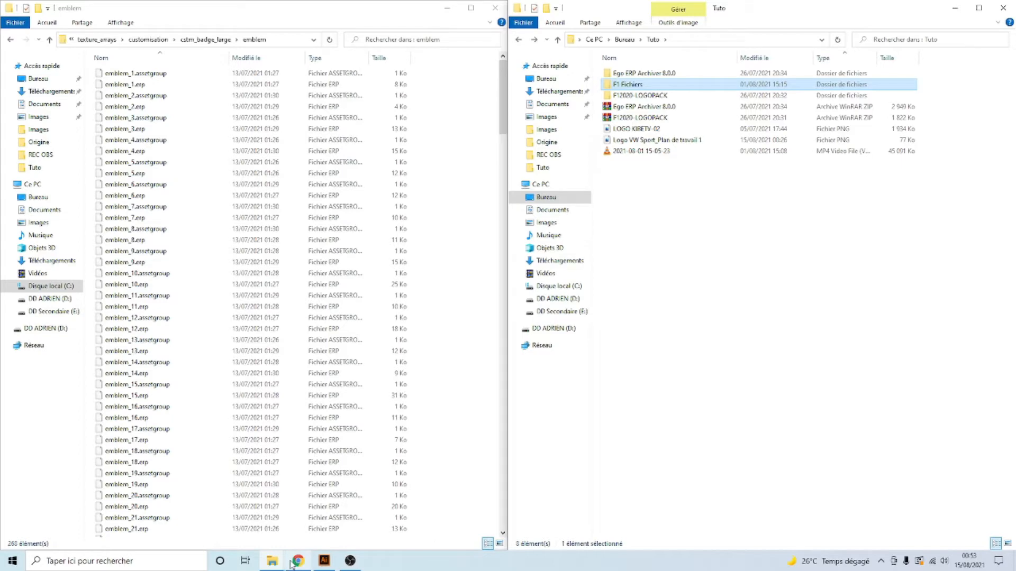
- Switch to Chrome and look over the Photopea editor and Convertio's PNG to DDS converter page
mouse_move(299, 563)
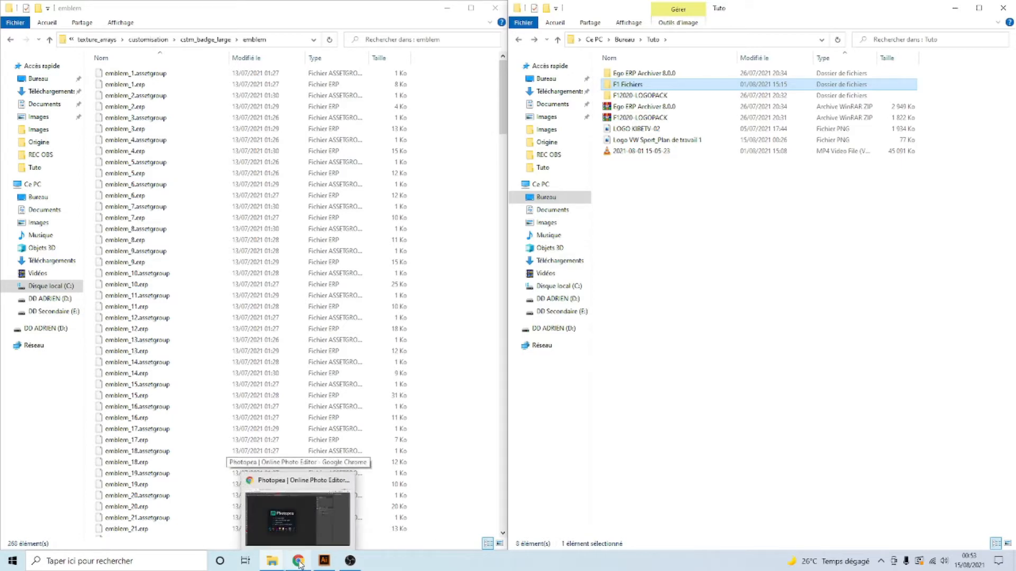
click(299, 563)
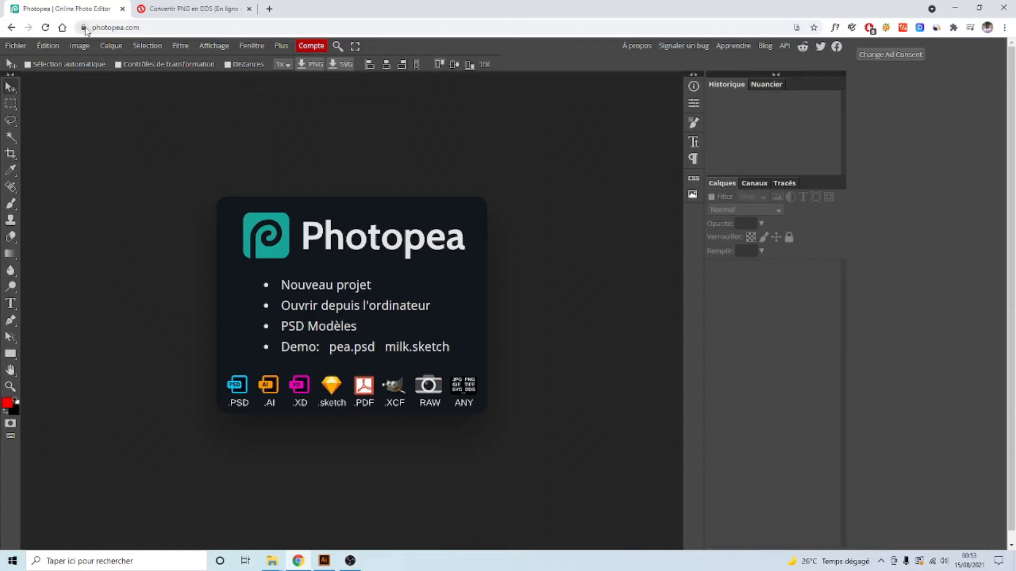
click(178, 7)
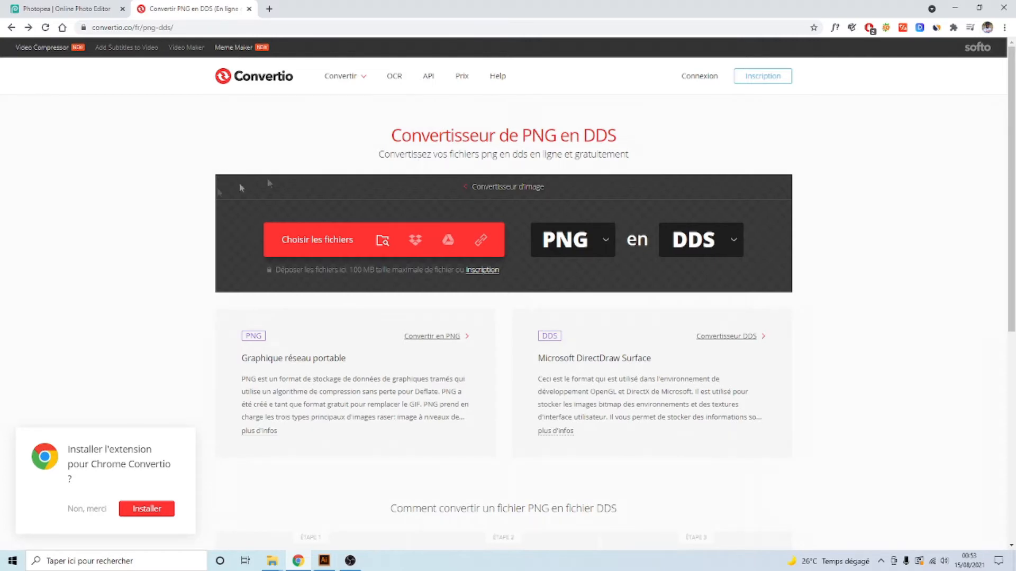
click(81, 7)
click(195, 9)
- Go back to File Explorer and skim the emblem folder's file list down to its end and back
click(955, 7)
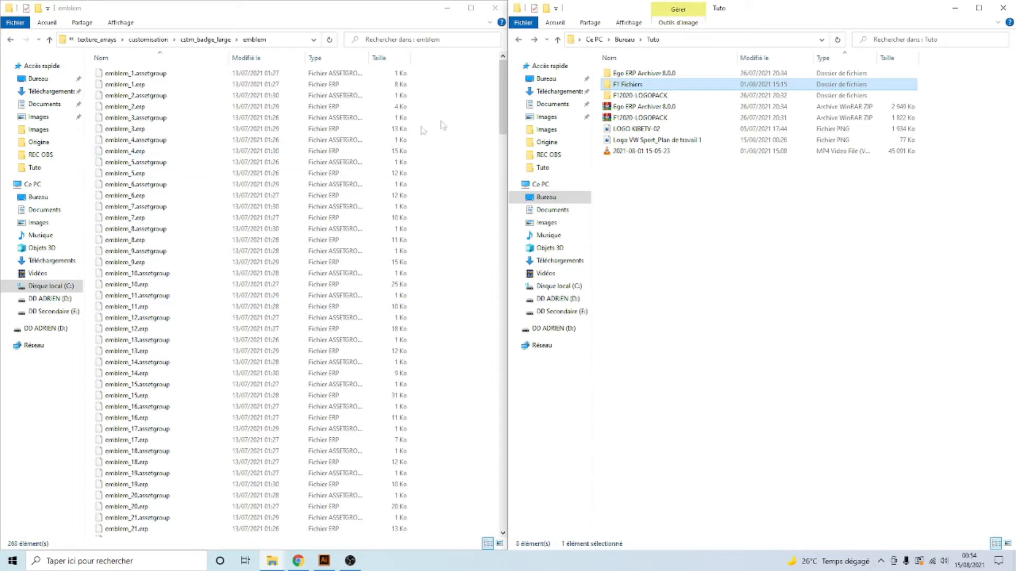
drag(503, 100, 501, 524)
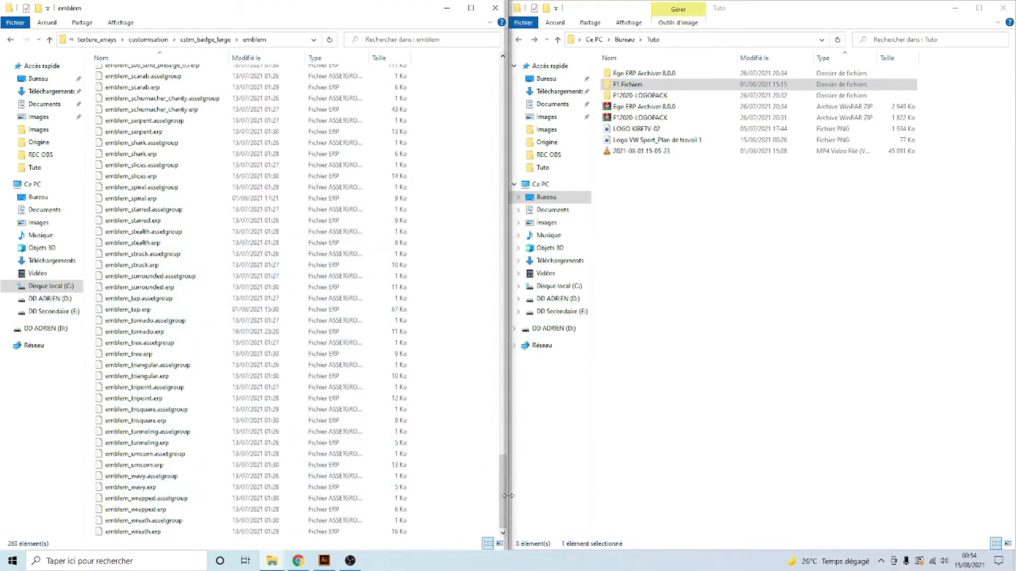
drag(502, 497, 496, 133)
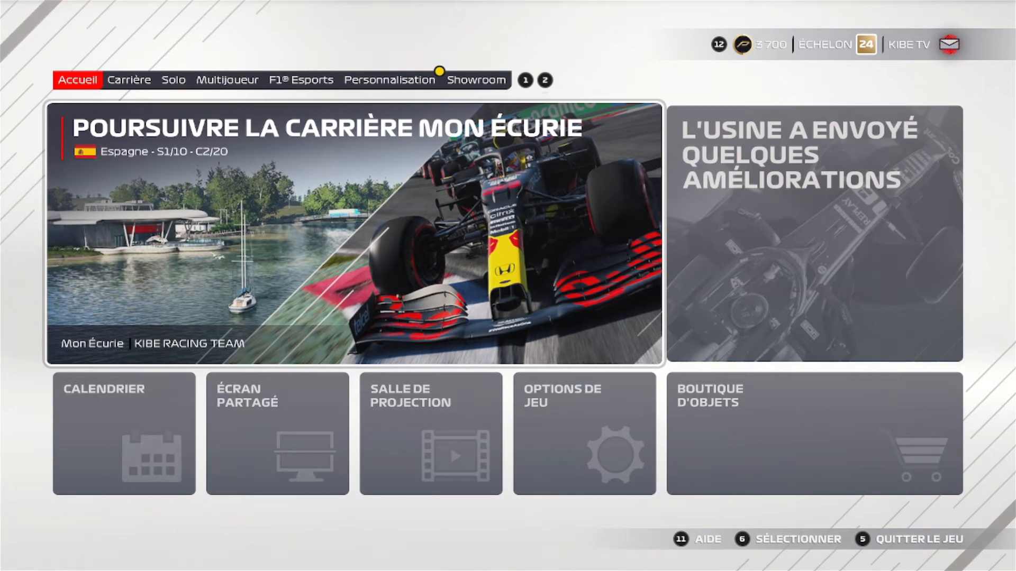
- In the F1 game, open the Insignes design selection under Personnalisation
key(2)
key(2)
key(2)
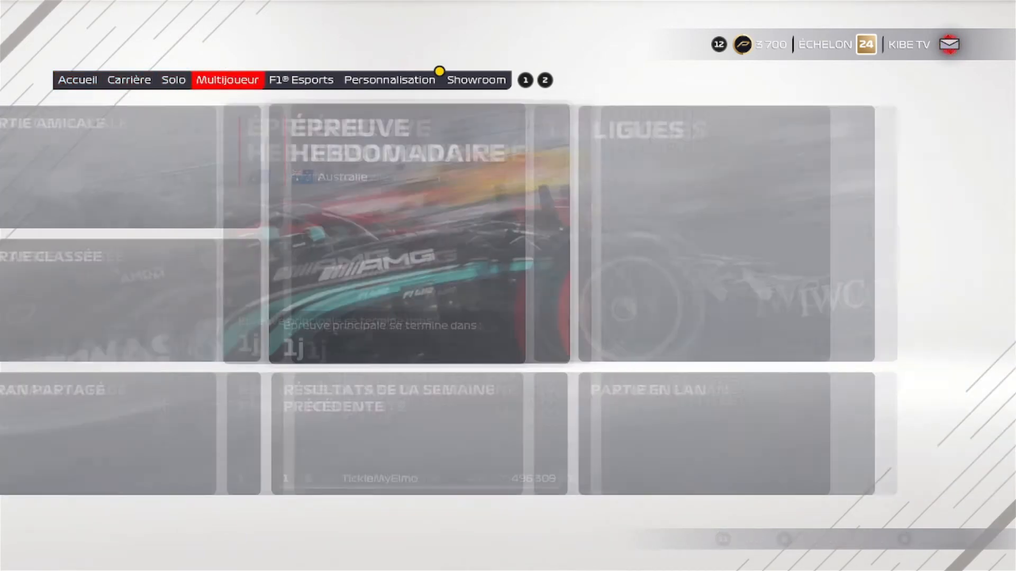
key(2)
key(2)
key(Right)
key(Right)
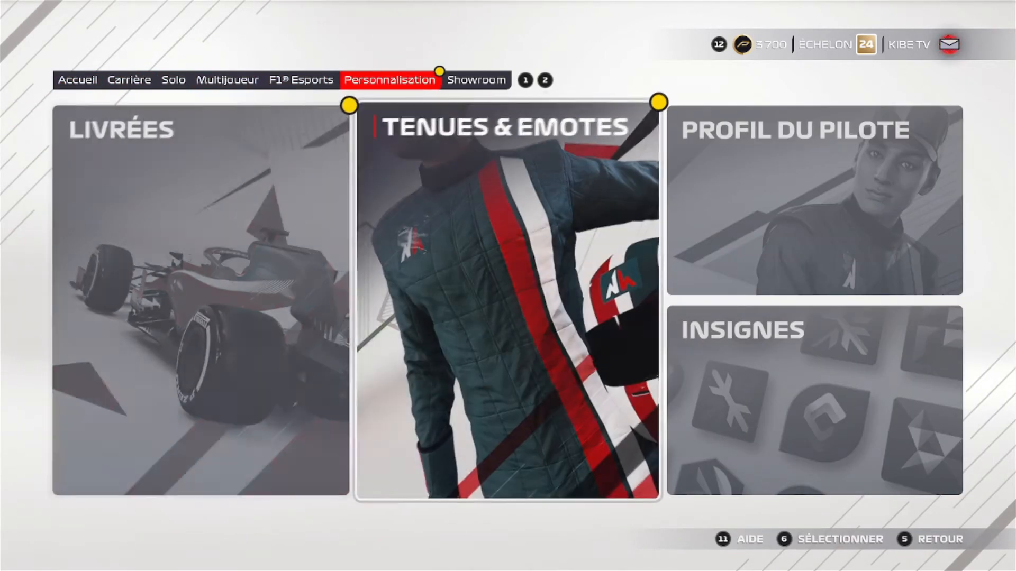
key(Down)
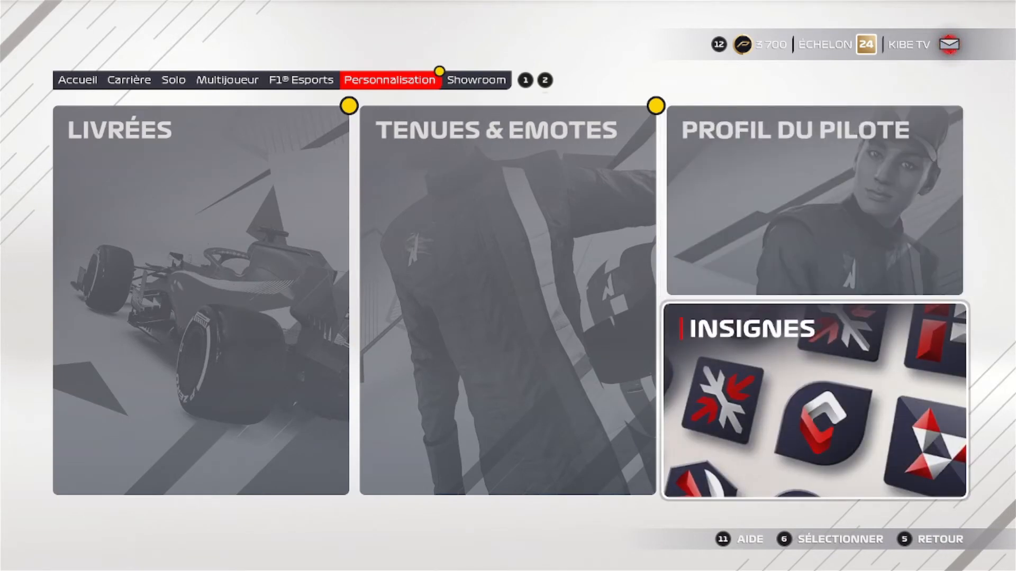
key(Return)
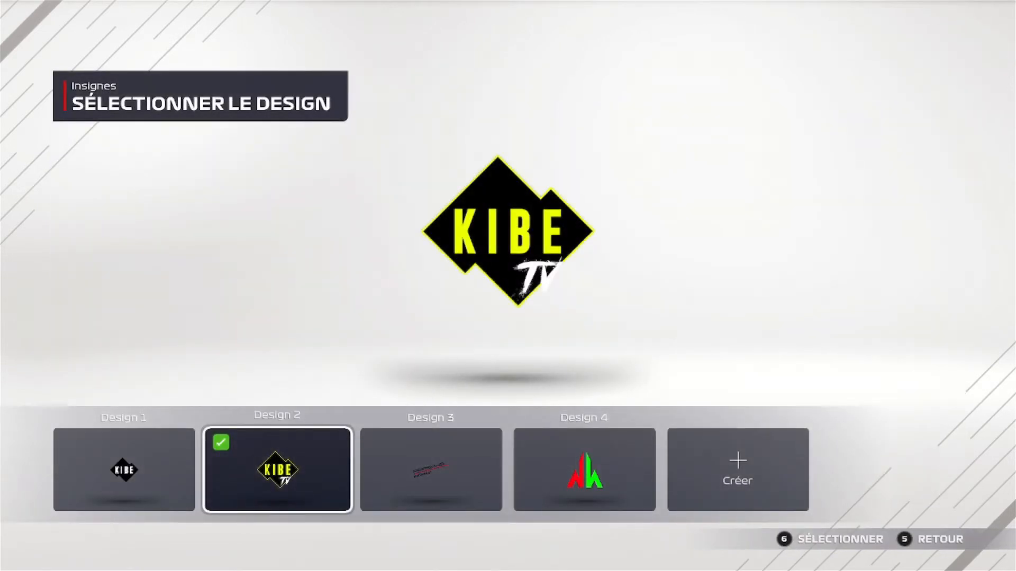
- Preview the saved badge designs from Design 1 through Design 4, comparing neighbouring ones
key(Left)
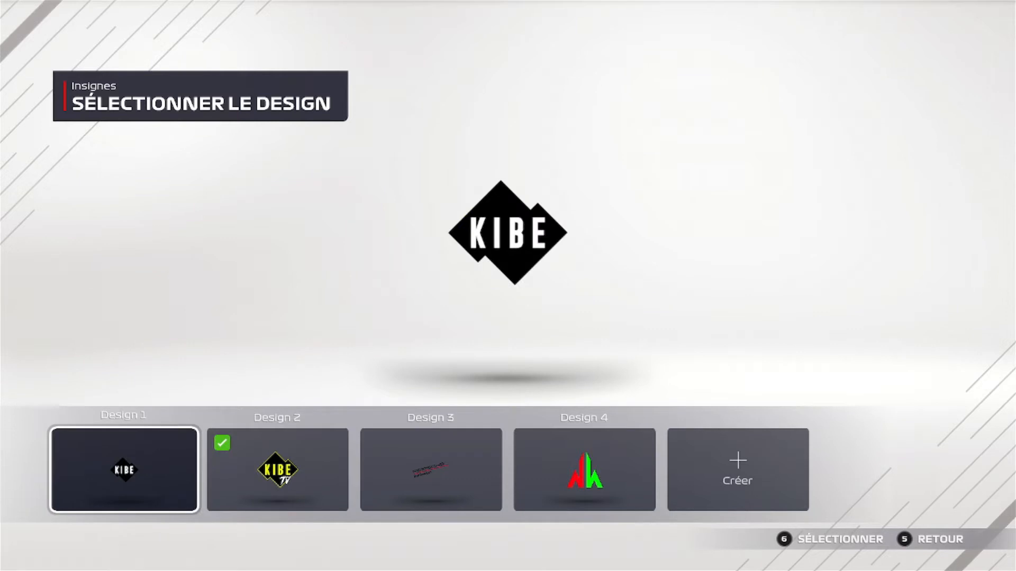
key(Right)
key(Left)
key(Right)
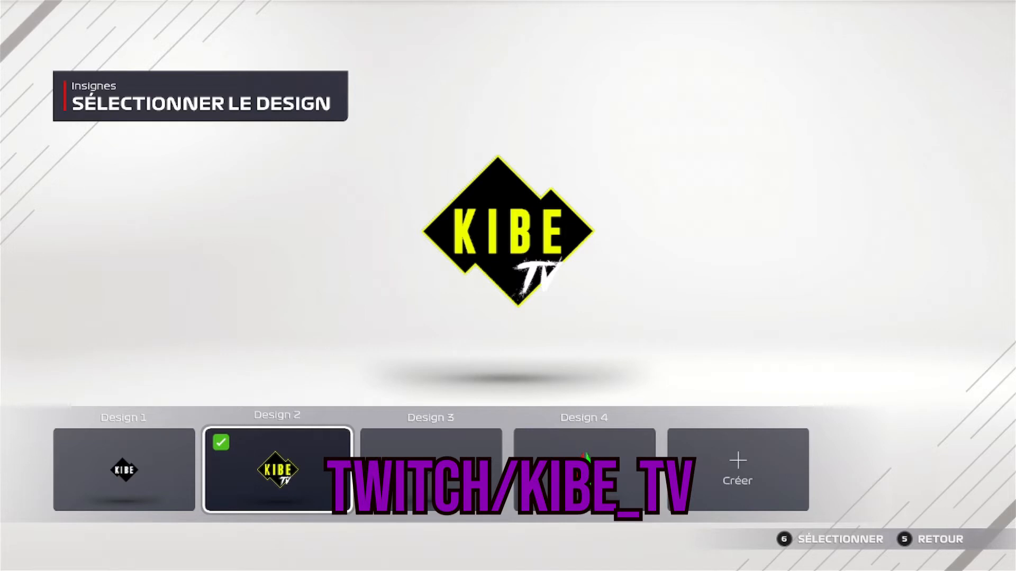
key(Right)
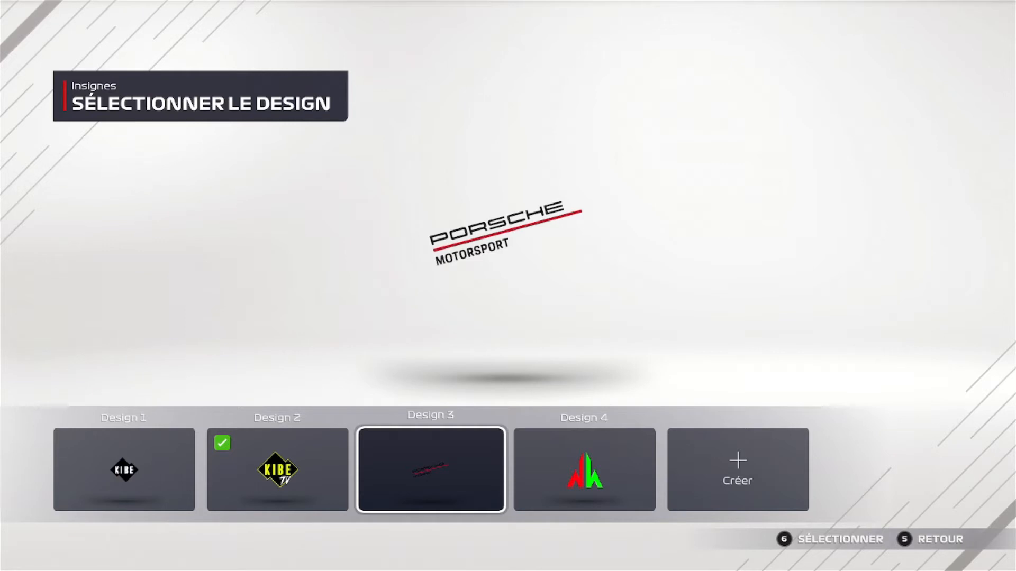
key(Right)
key(Left)
key(Right)
key(Left)
key(Right)
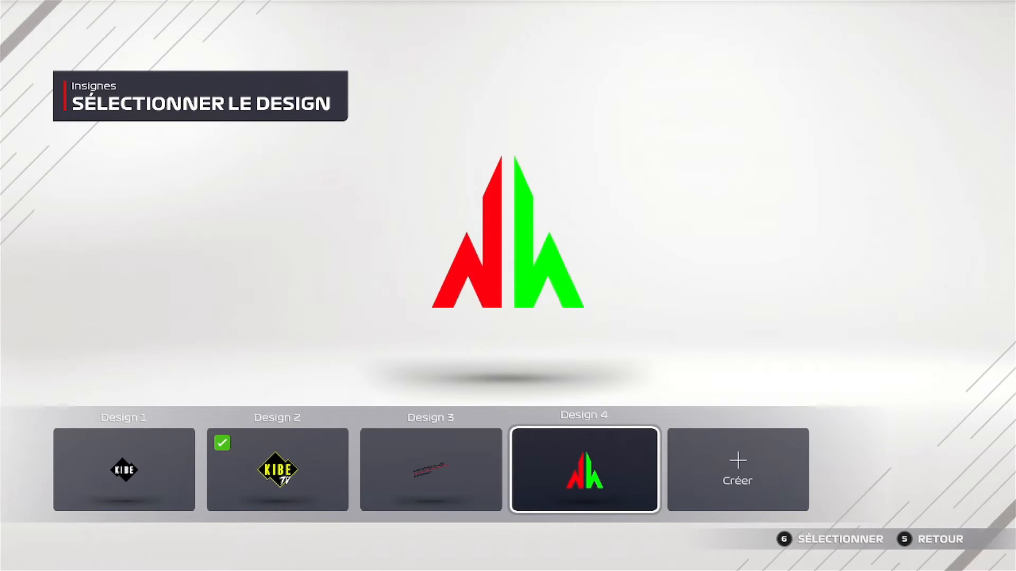
- Open Design 4 for modification and preview several of the available backgrounds, ending back on the Vide background
key(Return)
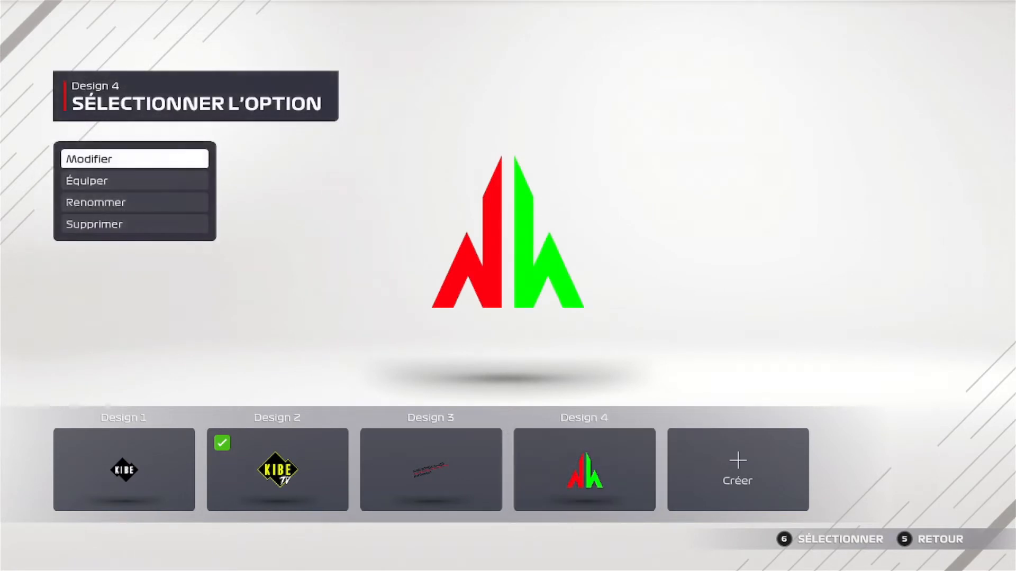
key(Return)
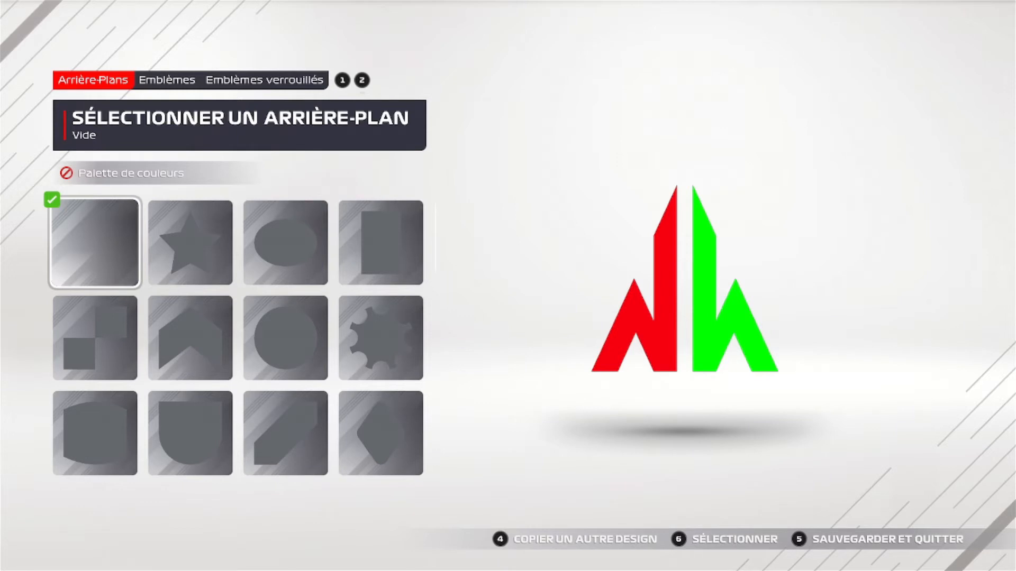
key(Right)
key(Right)
key(Down)
key(Down)
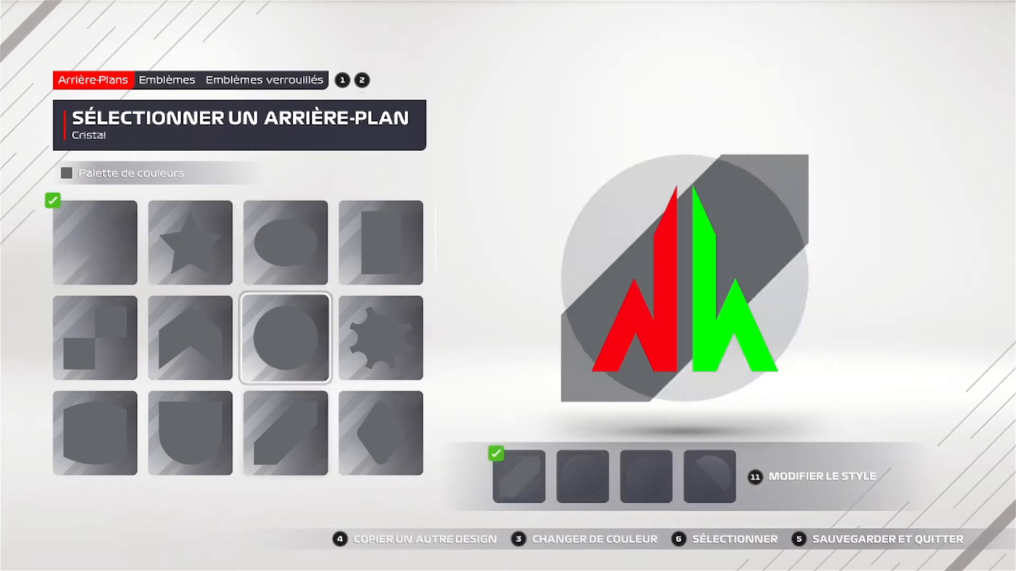
key(Left)
key(Up)
key(Up)
key(Up)
key(Left)
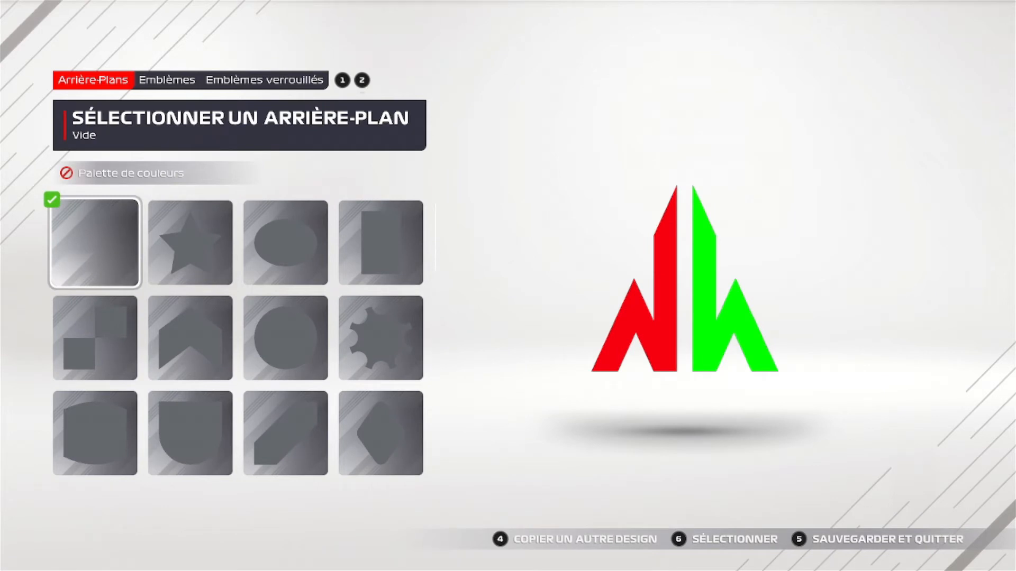
- Go to the Emblèmes category and skim its whole grid down to the end and back to Dos à Dos
key(2)
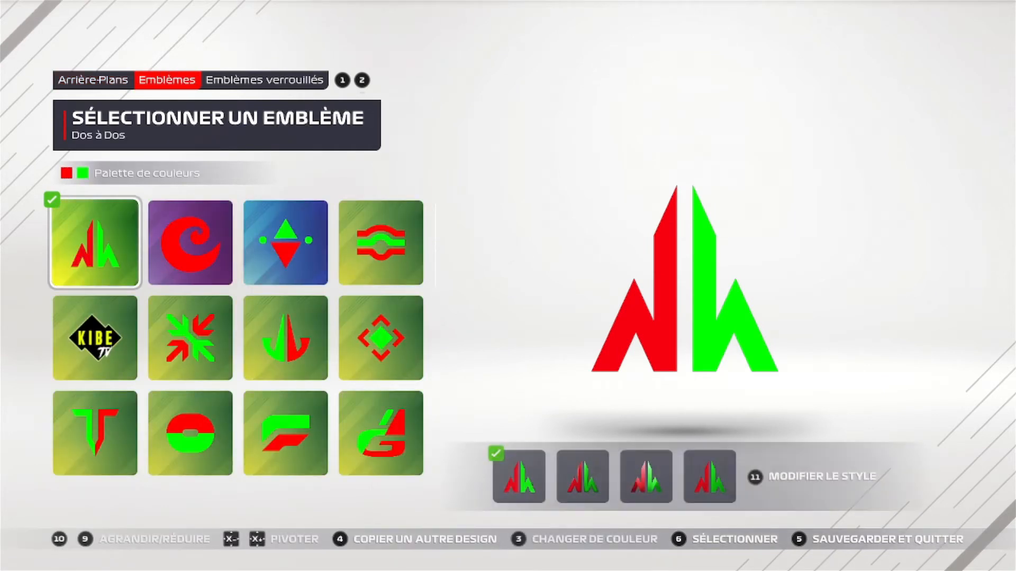
key(Right)
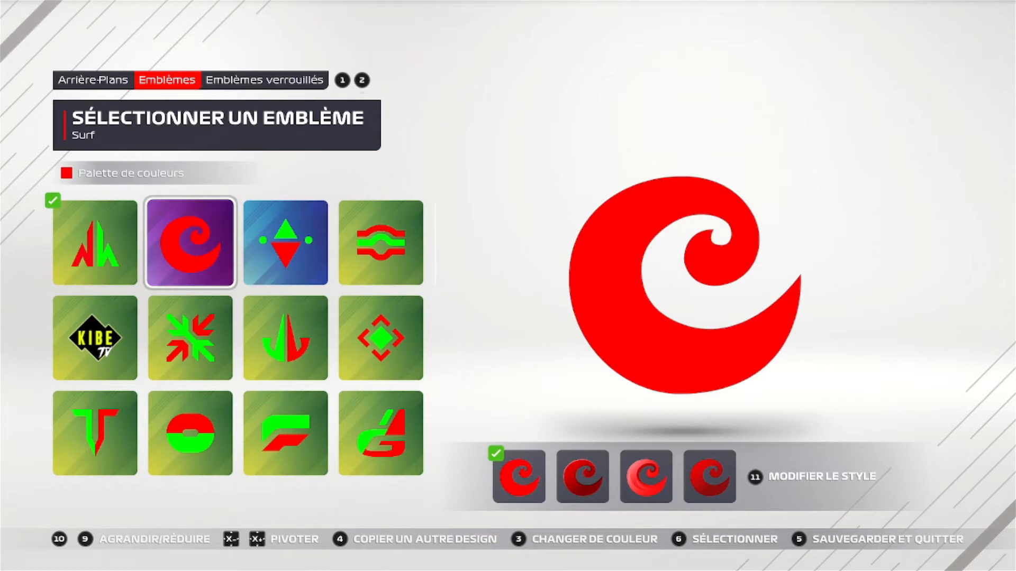
key(Right)
key(Down)
key(Down)
key(Down)
key(Down)
key(Down)
key(Down)
key(Down)
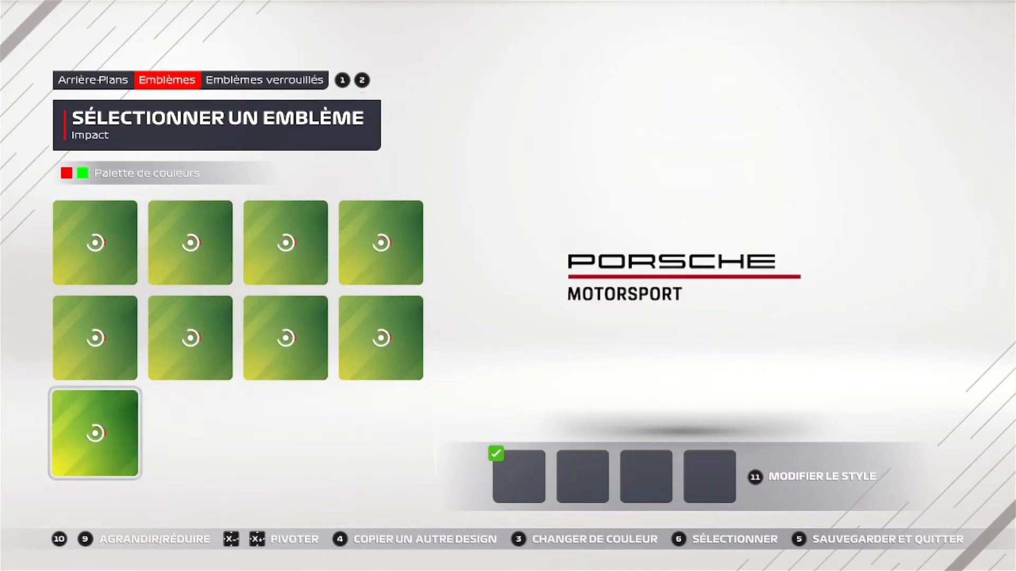
key(Up)
key(Up)
key(Up)
key(Up)
key(Up)
key(Up)
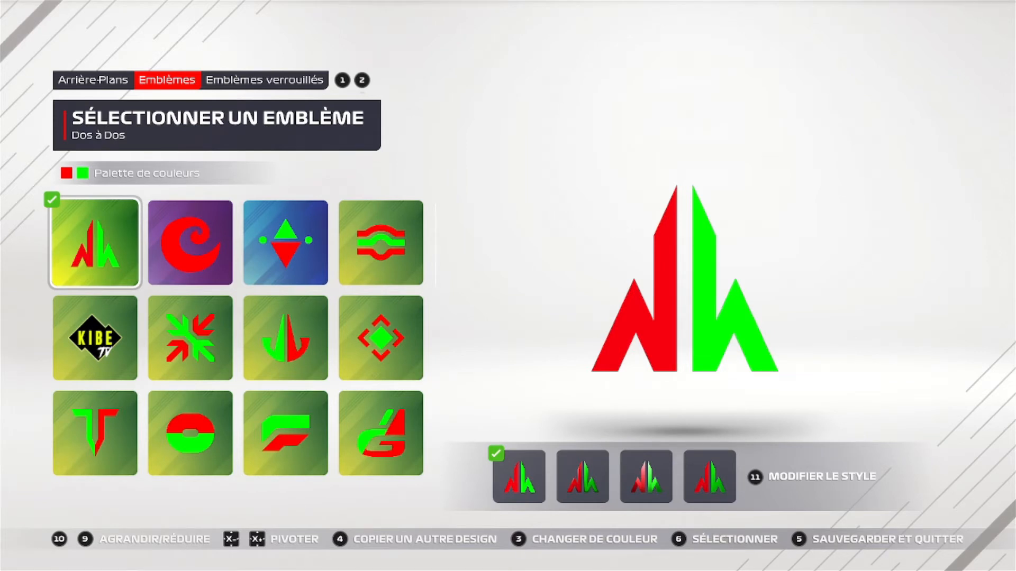
- Compare the previews of the Dos à Dos and Descente emblems in the first row
key(Right)
key(Right)
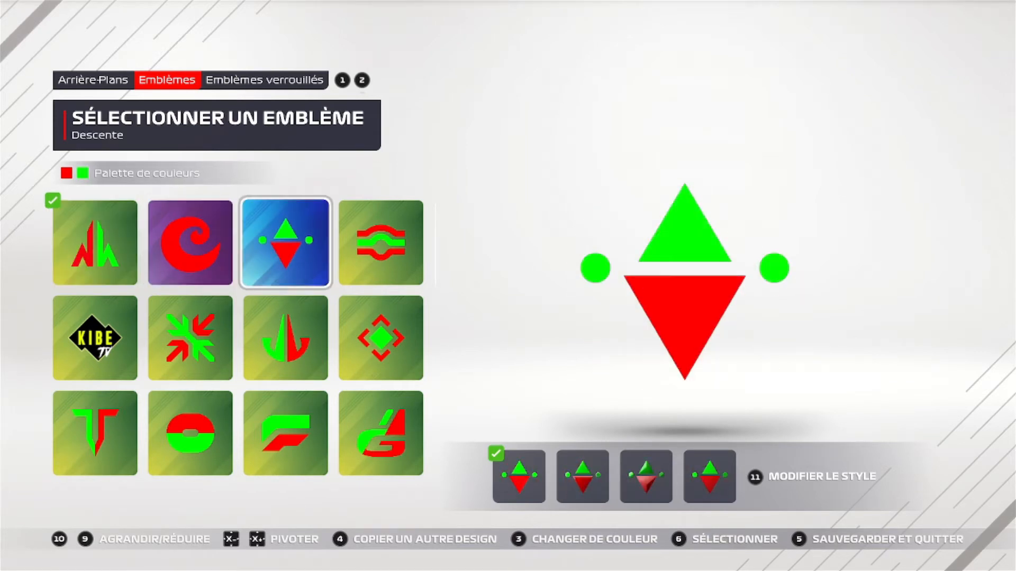
key(Left)
key(Left)
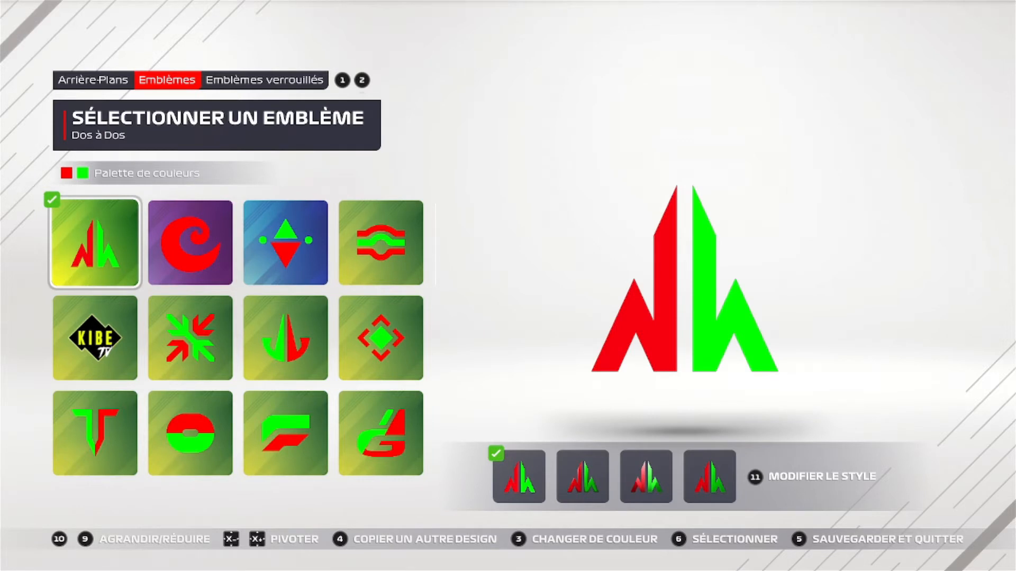
key(Right)
key(Right)
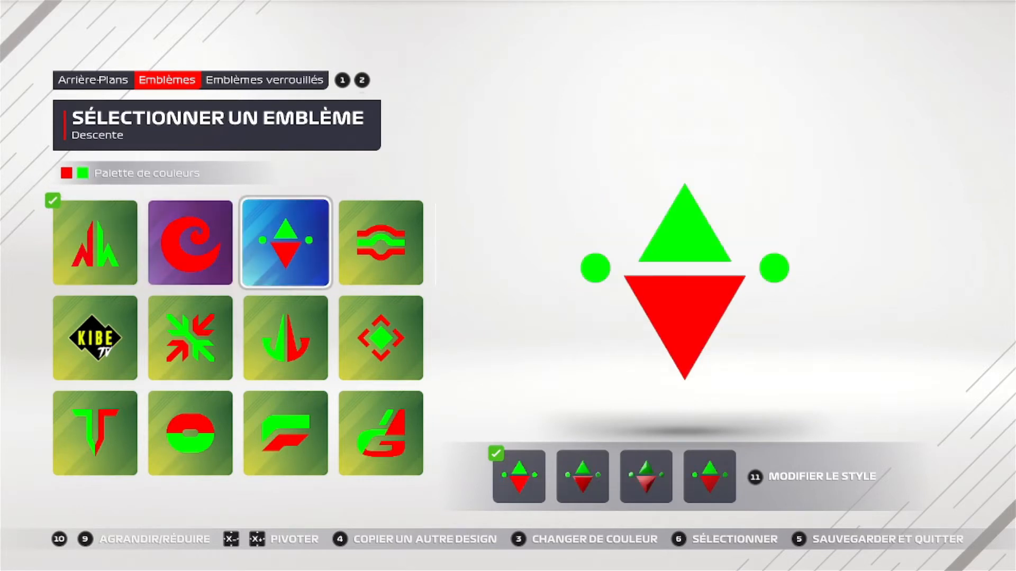
- Compare the Central emblem with the custom KIBE TV logo in the Balle slot
key(Right)
key(Left)
key(Left)
key(Down)
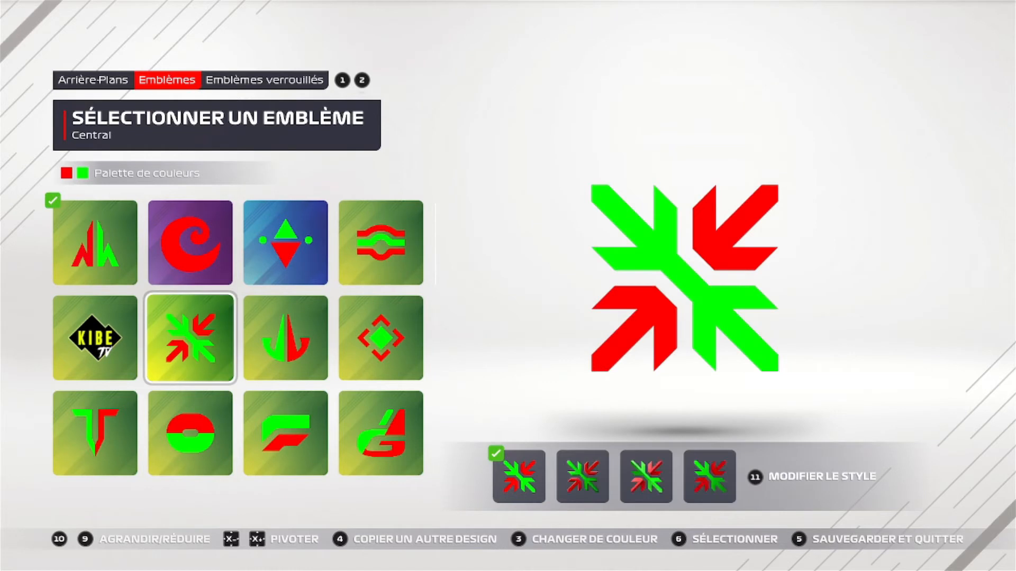
key(Left)
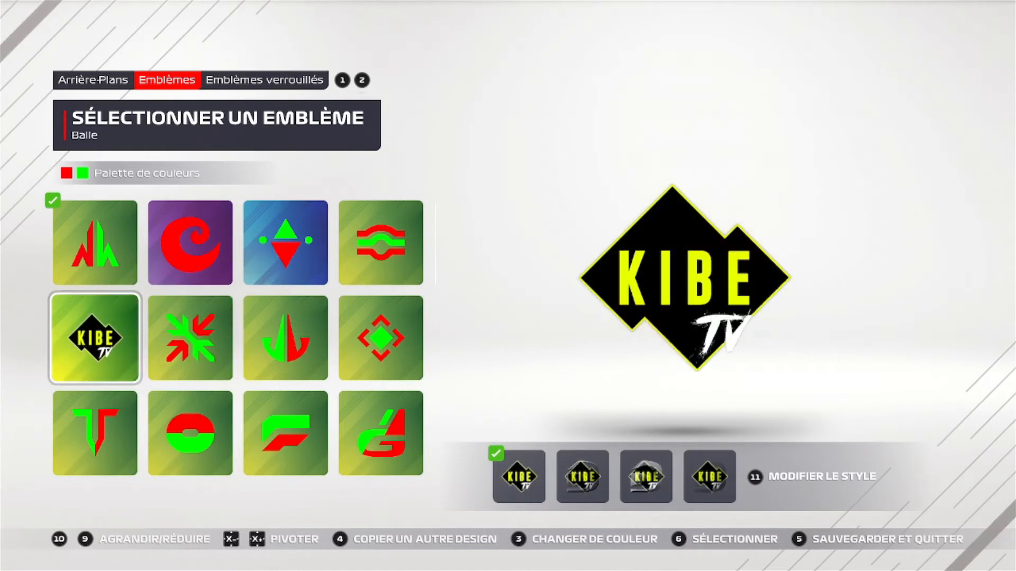
key(Right)
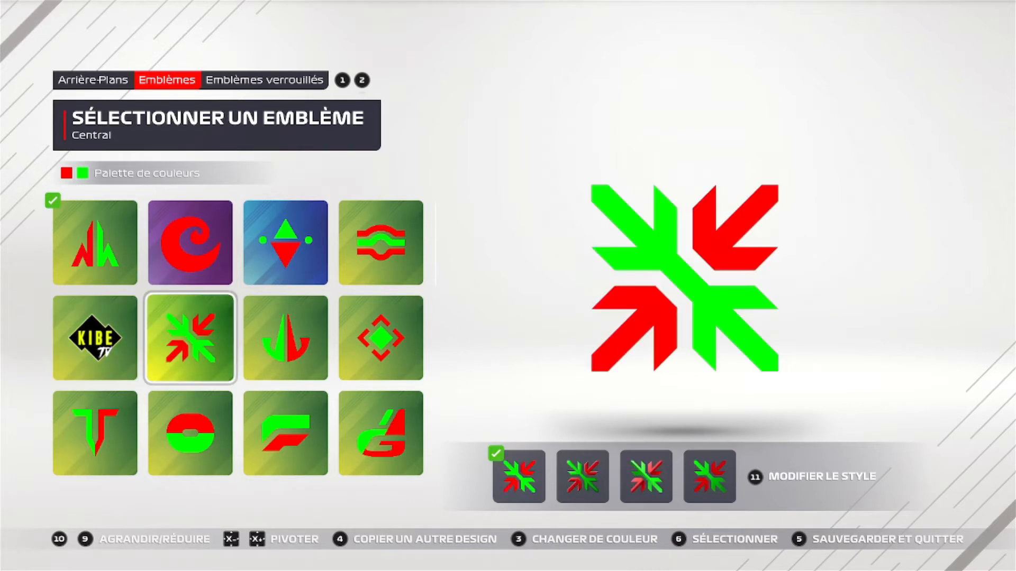
key(Left)
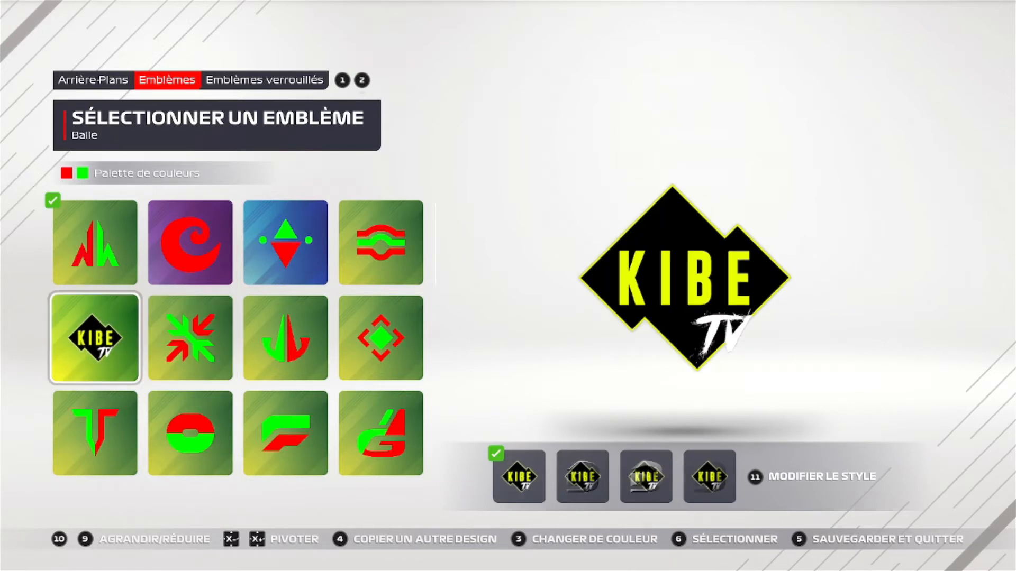
key(Right)
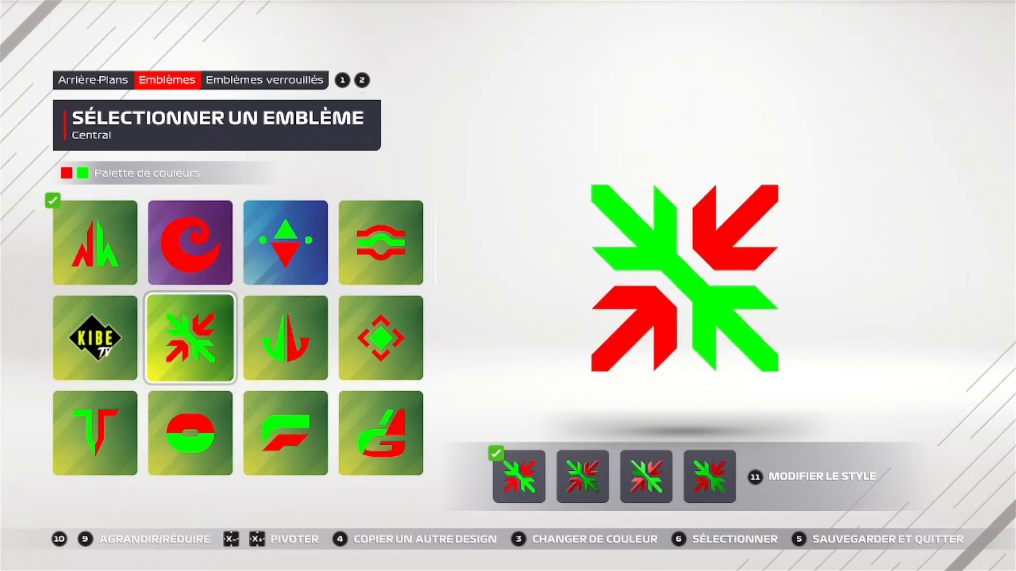
- Preview the custom logos in the Tornade, Spirale and Tape emblem slots further down the grid
key(Down)
key(Down)
key(Down)
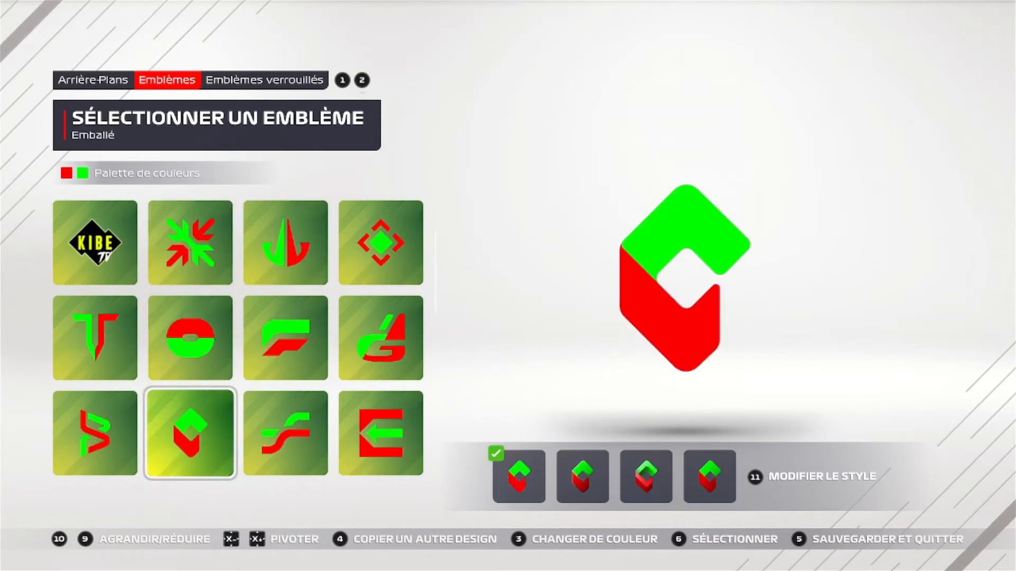
key(Right)
key(Right)
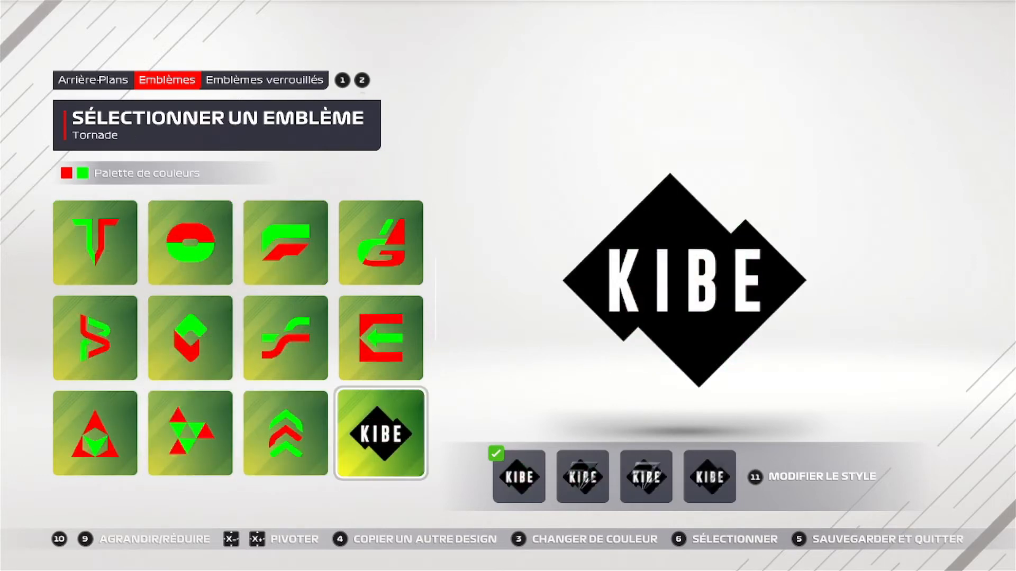
key(Down)
key(Down)
key(Left)
key(Up)
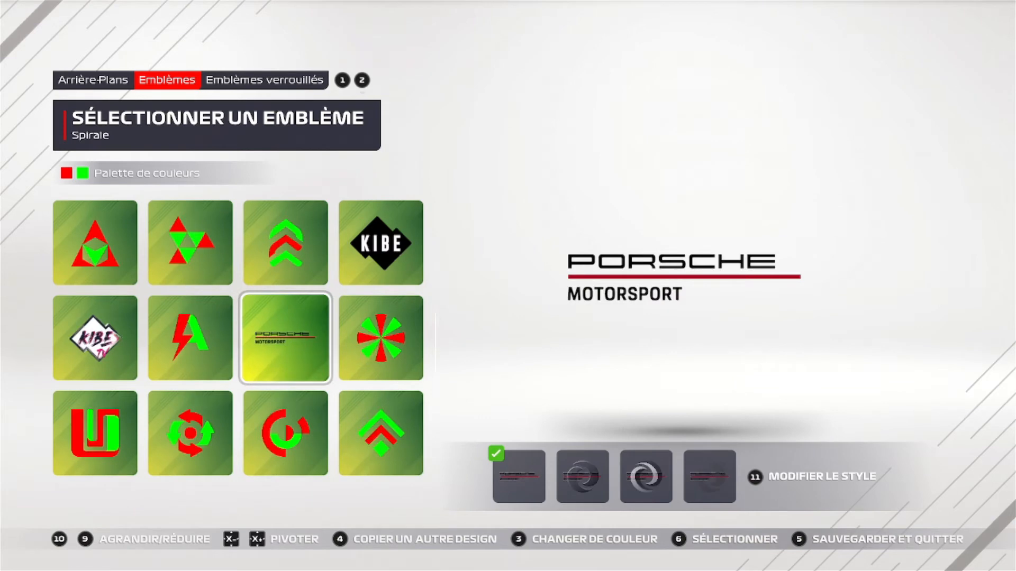
key(Left)
key(Left)
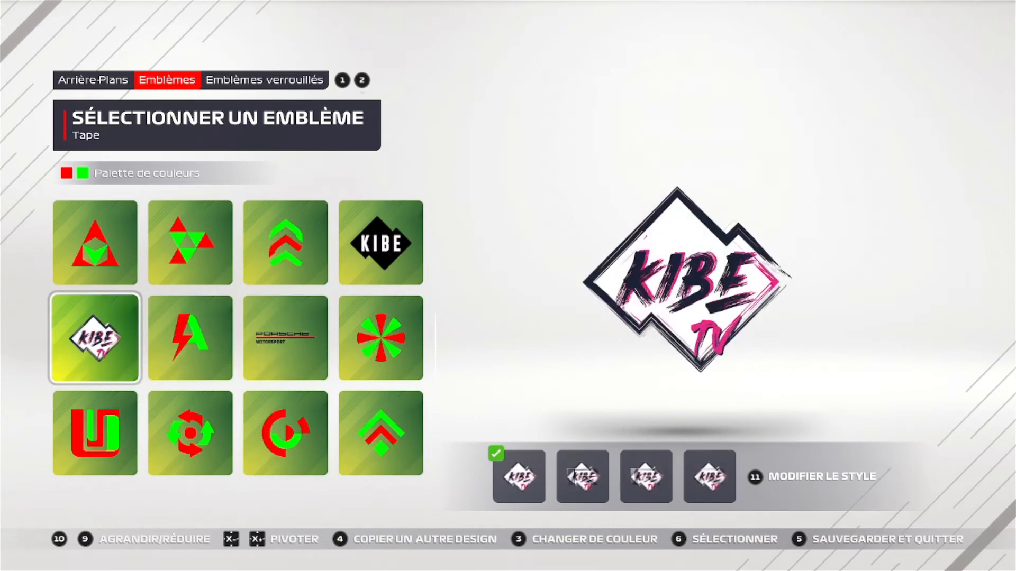
- Preview the BMW logo in the Impact slot at the grid's end, and return to Dos à Dos
key(Down)
key(Down)
key(Down)
key(Down)
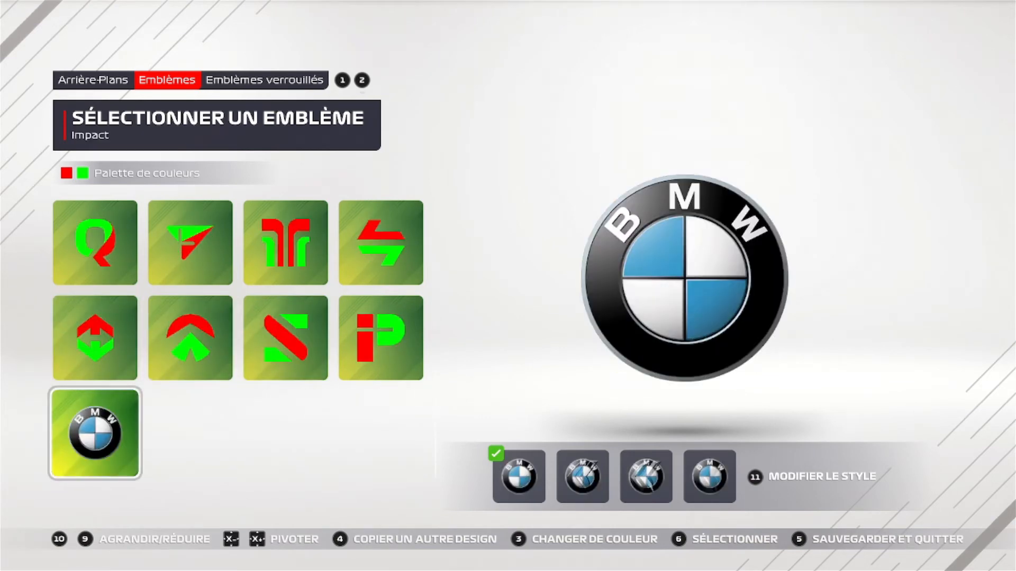
key(Up)
key(Up)
key(Up)
key(Up)
key(Up)
key(Up)
key(Up)
key(Up)
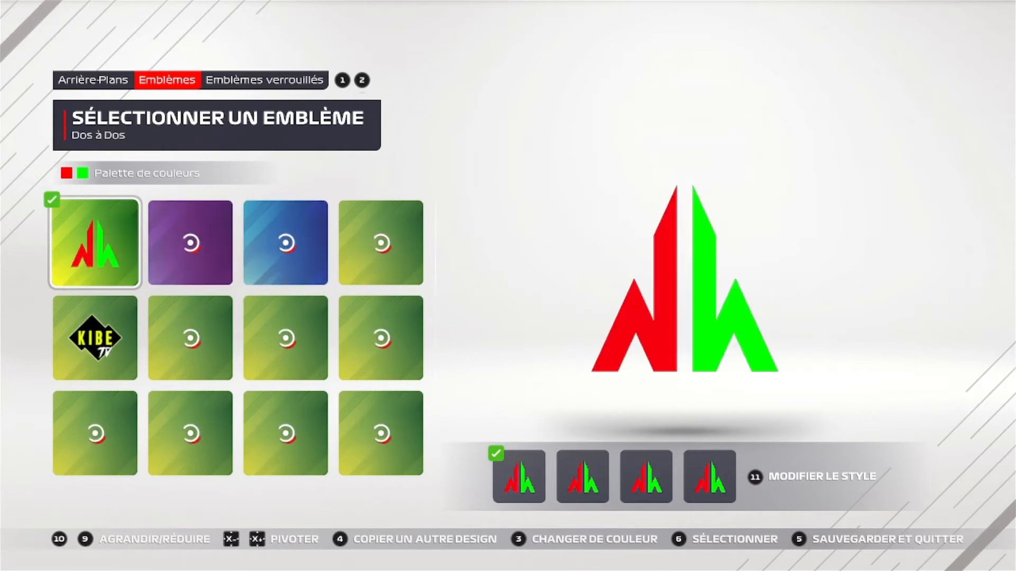
- Preview the Lame and Donut emblems in the third row and return to Dos à Dos
key(Down)
key(Down)
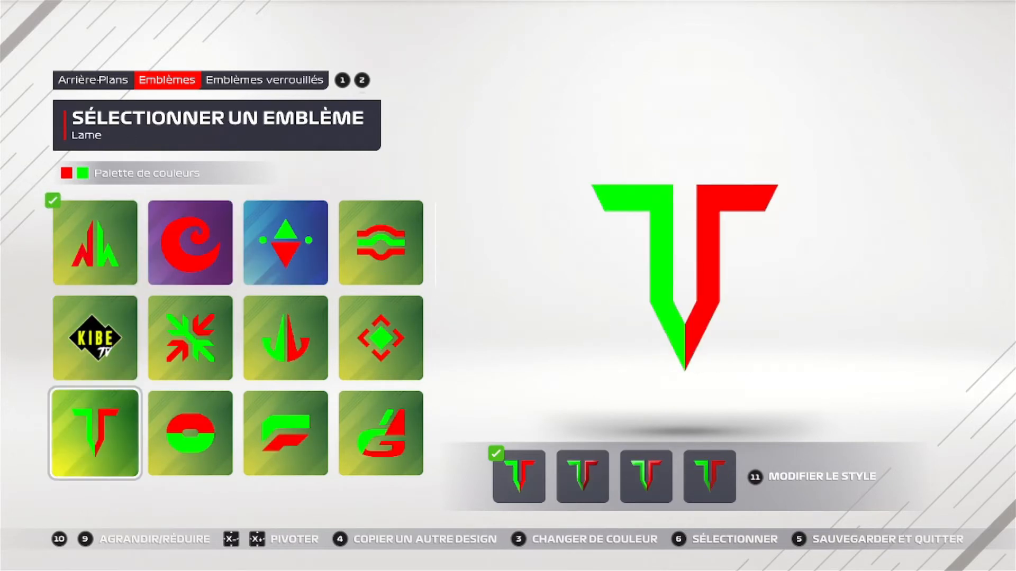
key(Right)
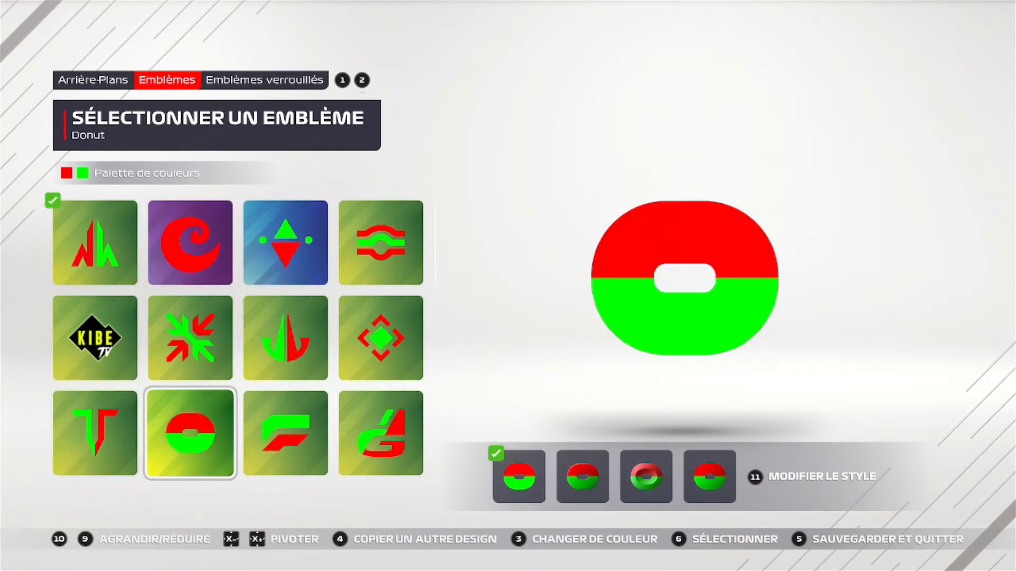
key(Up)
key(Up)
key(Left)
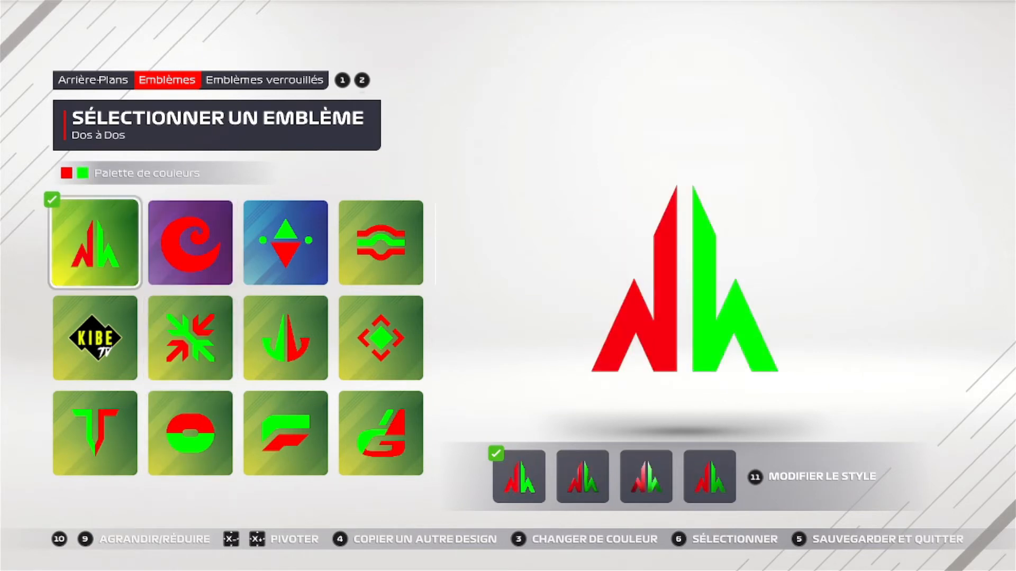
- Preview the default Descente, Chandelier, Donut and Emballé emblems one after another
key(Right)
key(Right)
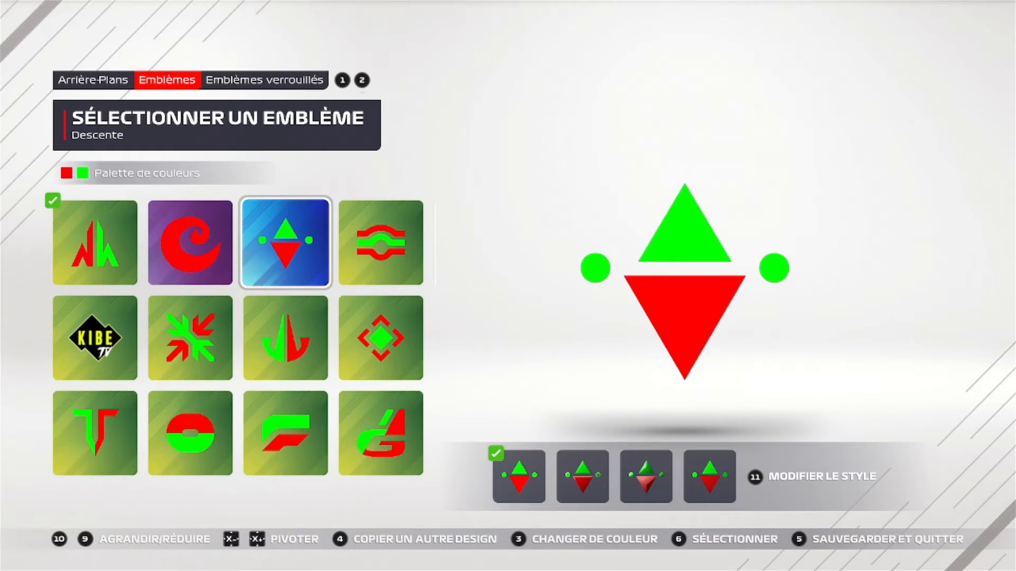
key(Down)
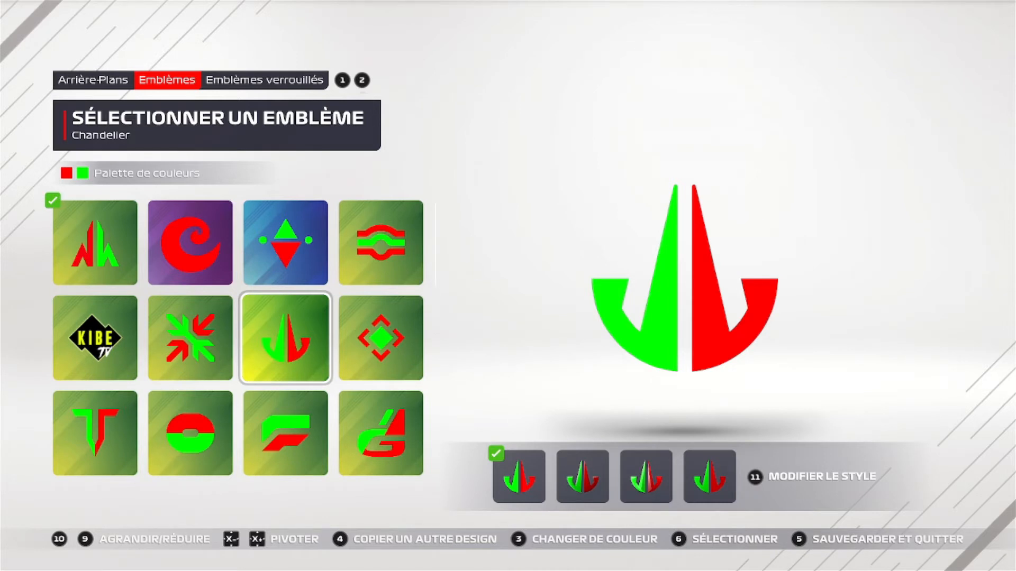
key(Left)
key(Down)
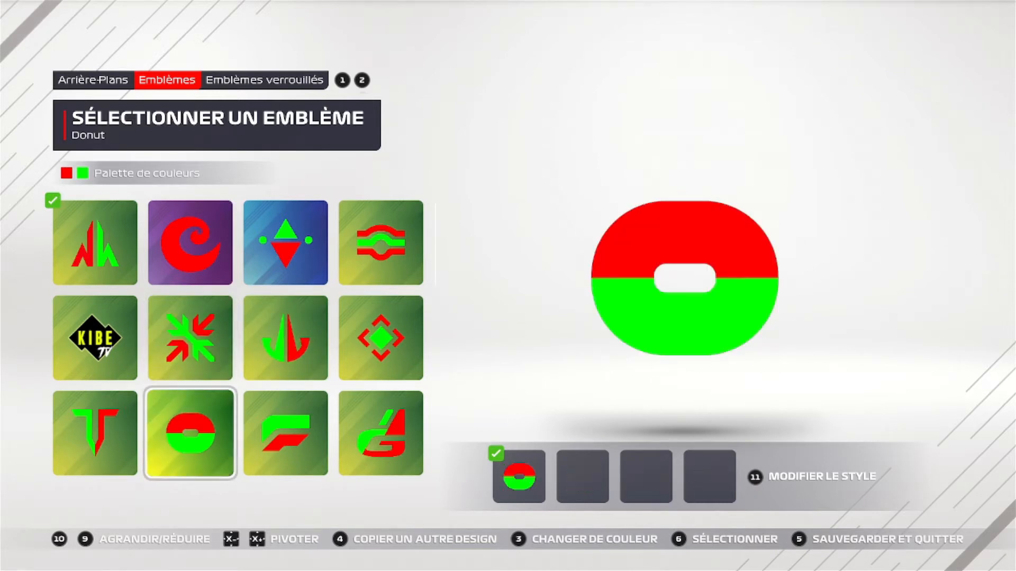
key(Down)
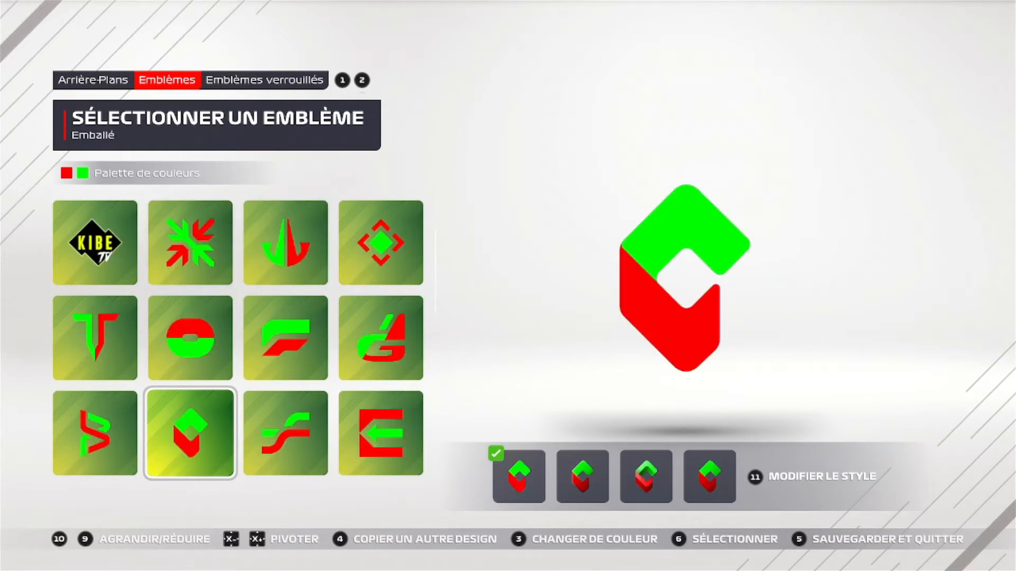
- Preview the Ondulé and Échangeur emblems and go back along the row to Lame
key(Right)
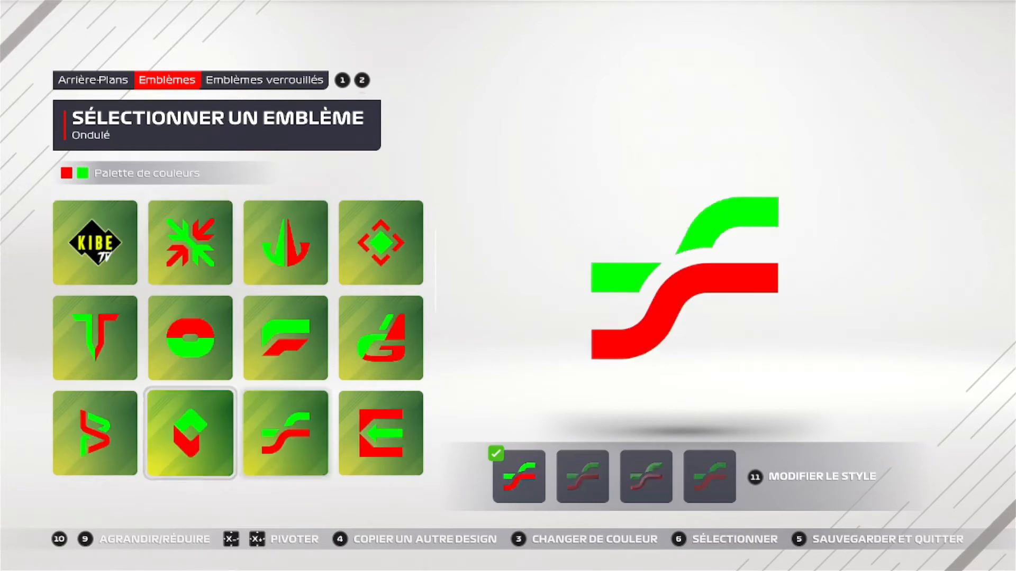
key(Right)
key(Up)
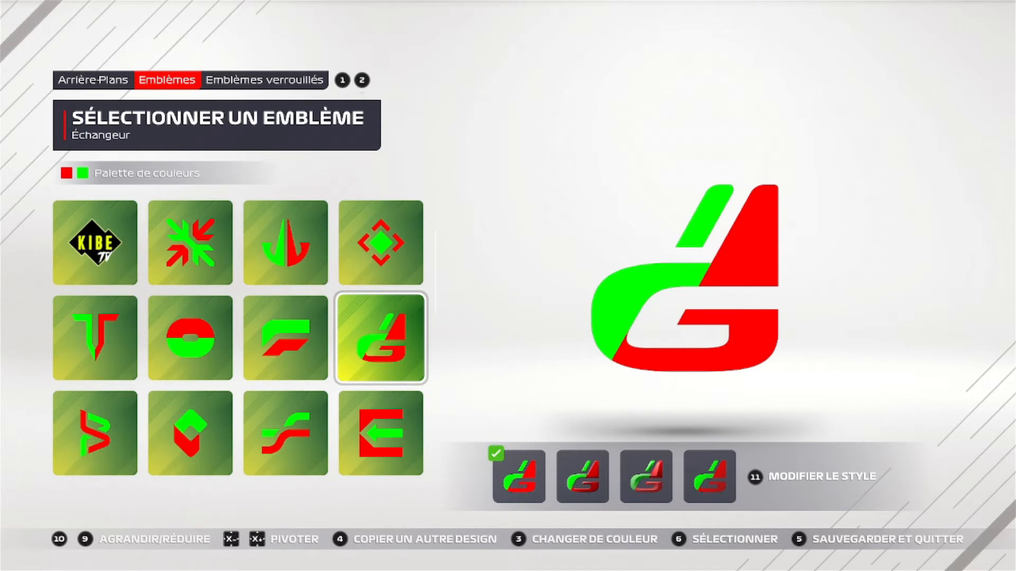
key(Left)
key(Left)
key(Left)
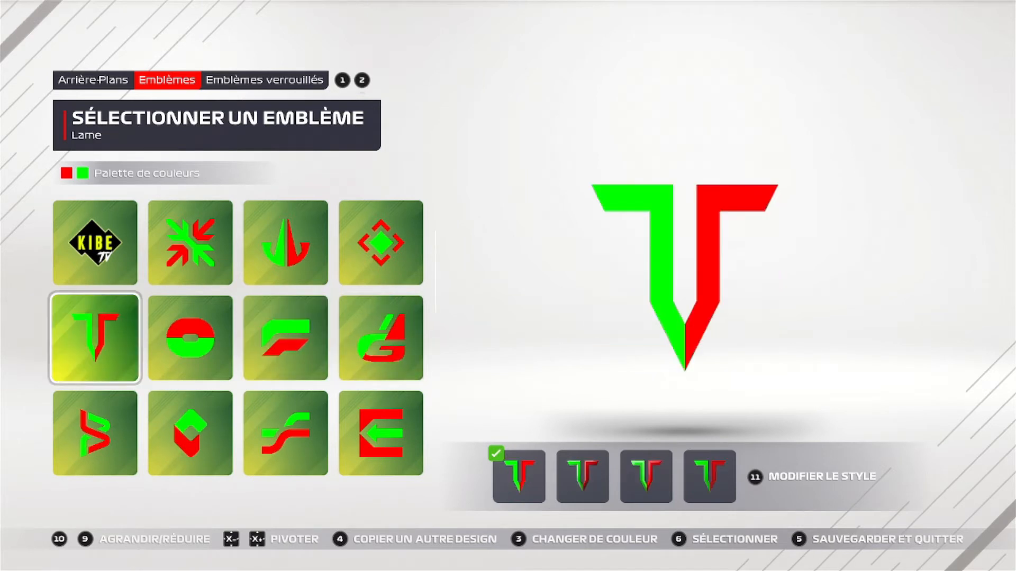
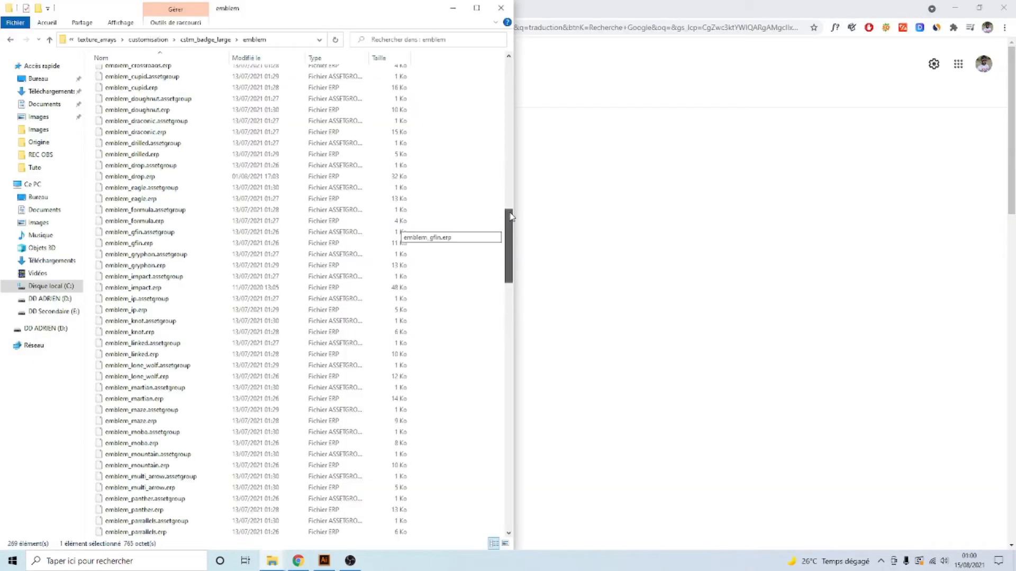
- Switch to File Explorer and select emblem_maze.erp in the emblem folder
drag(511, 217, 512, 242)
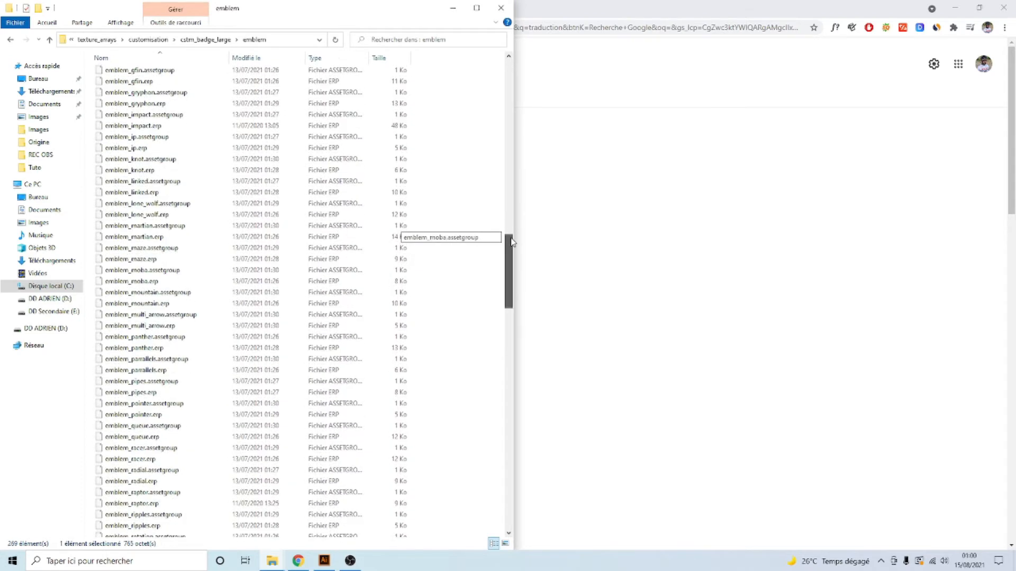
click(151, 260)
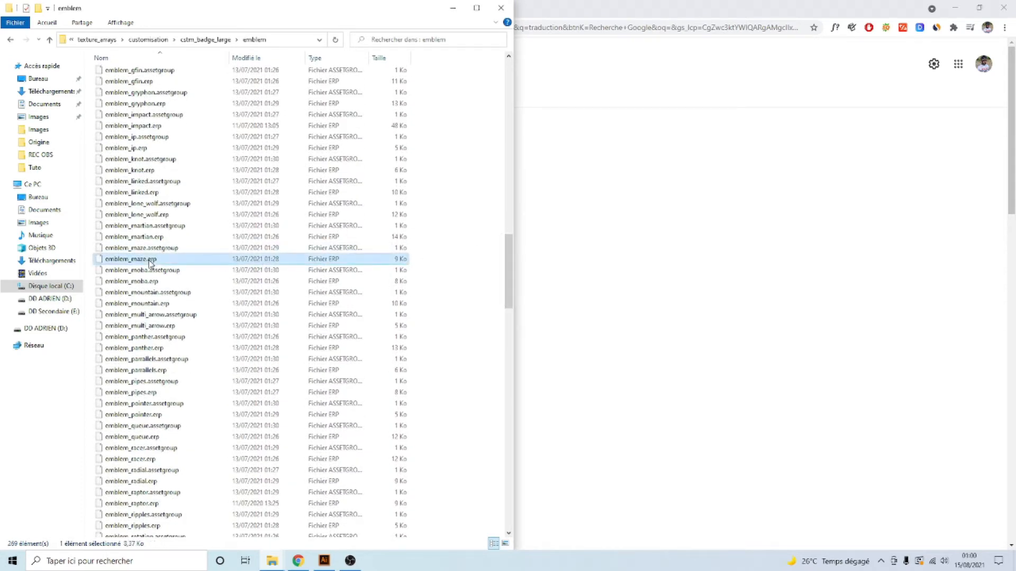
- Check the English translations of "labyrinthe" in the browser, minimize it and reselect emblem_maze.erp in the emblem folder
click(297, 562)
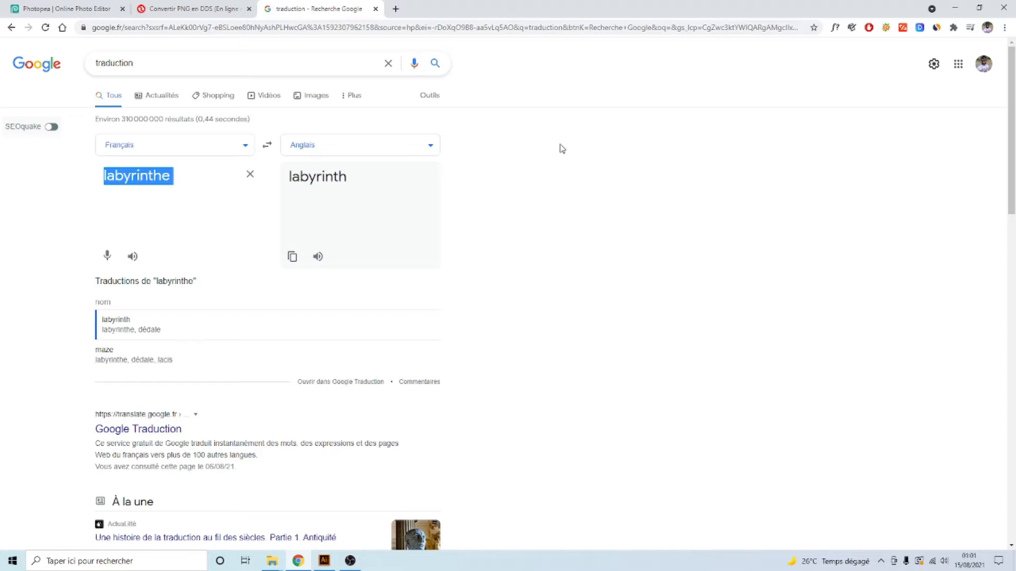
click(955, 8)
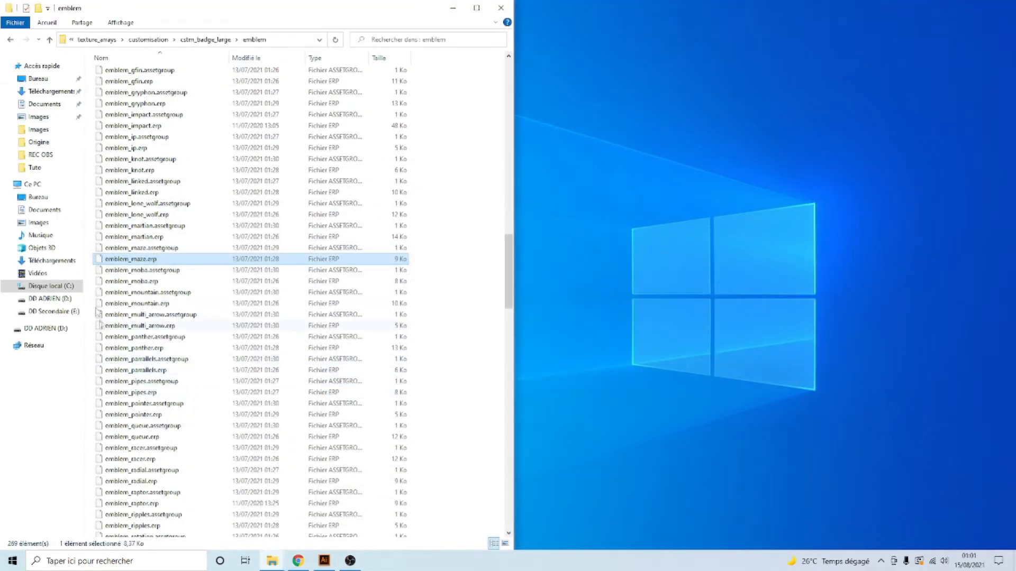
click(125, 268)
click(126, 260)
- Launch Ego ERP Archiver from the Ego ERP Archiver 8.0.0 folder in Tuto and bring its window into full view
click(205, 521)
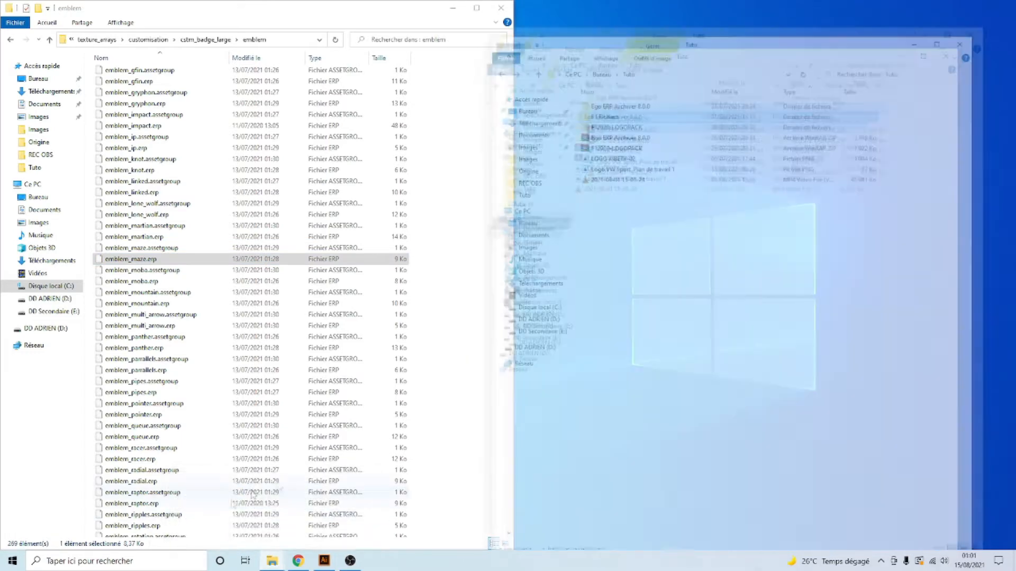
click(716, 200)
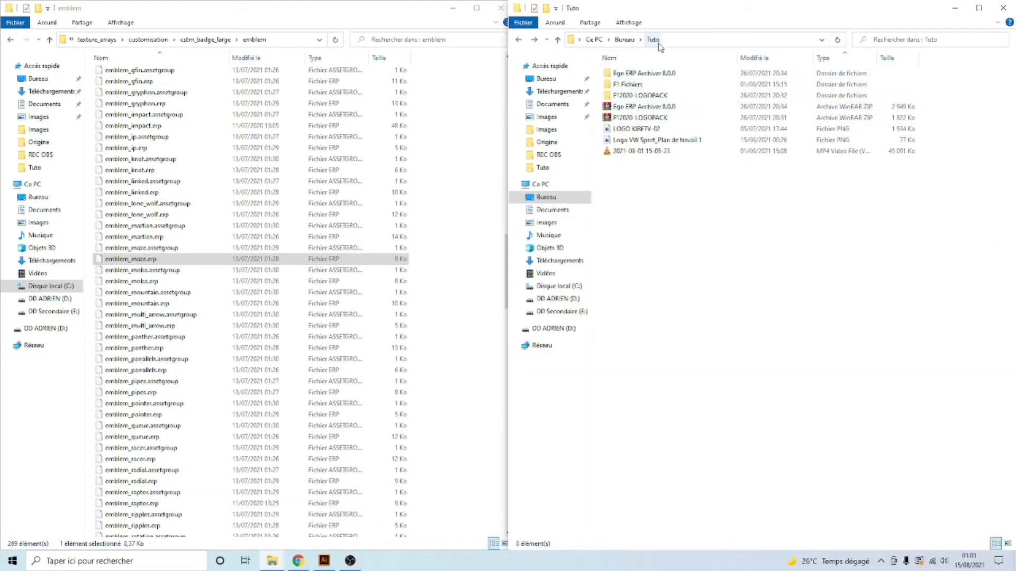
double_click(635, 75)
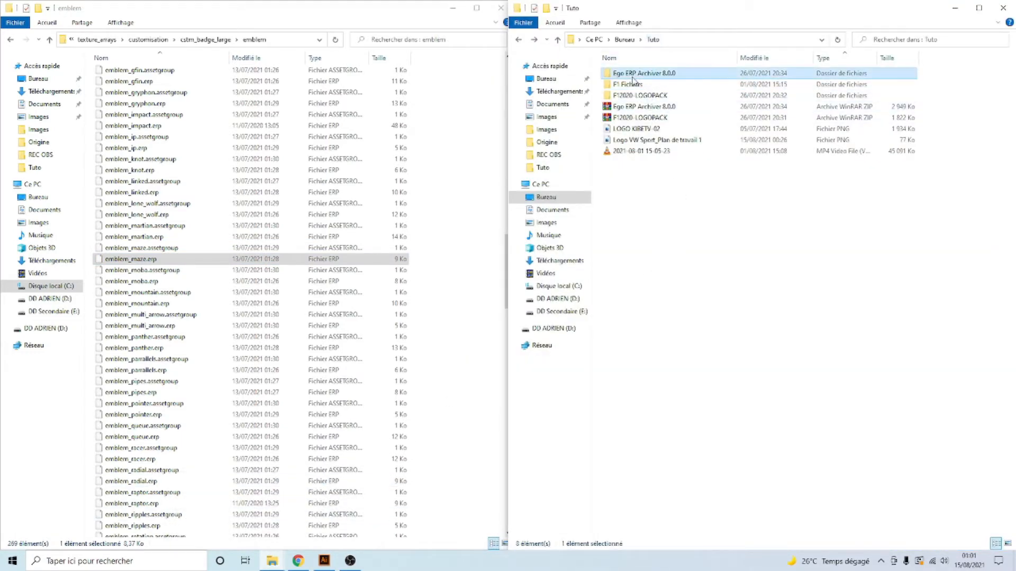
double_click(632, 75)
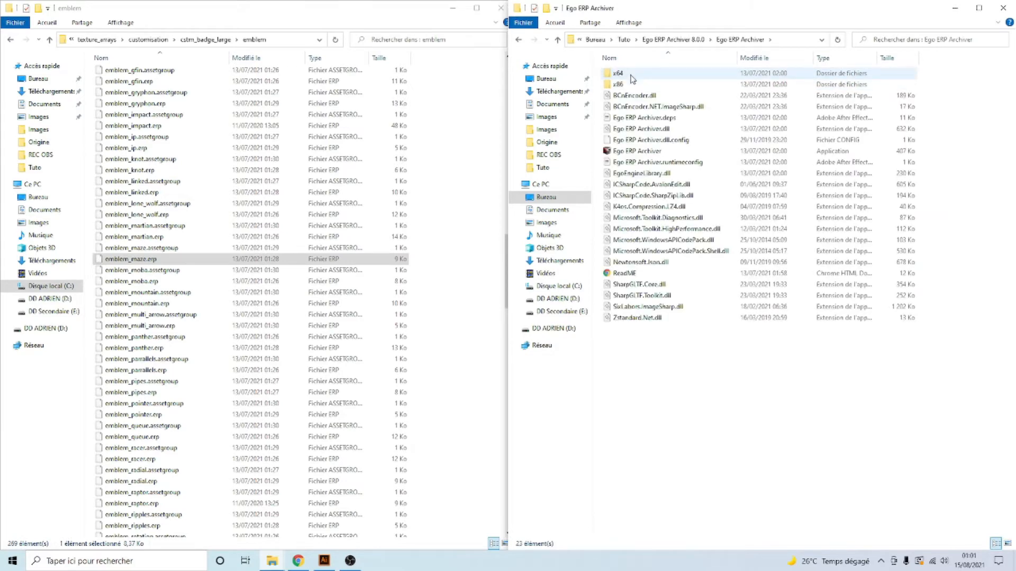
double_click(636, 152)
drag(336, 57, 706, 204)
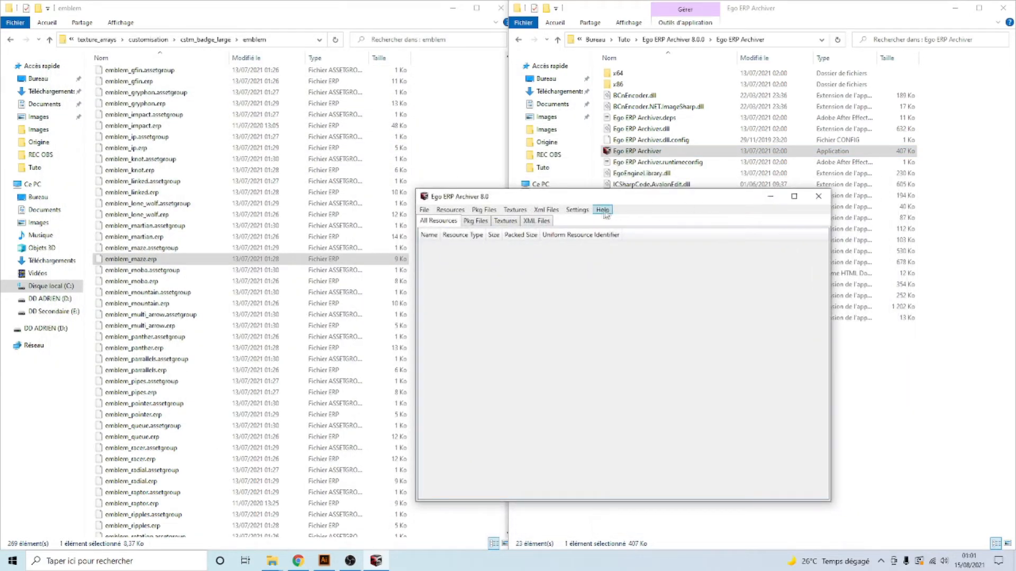
- Examine the game directory in the Ego ERP Archiver settings and compare it with the emblem folder
click(574, 213)
mouse_move(590, 226)
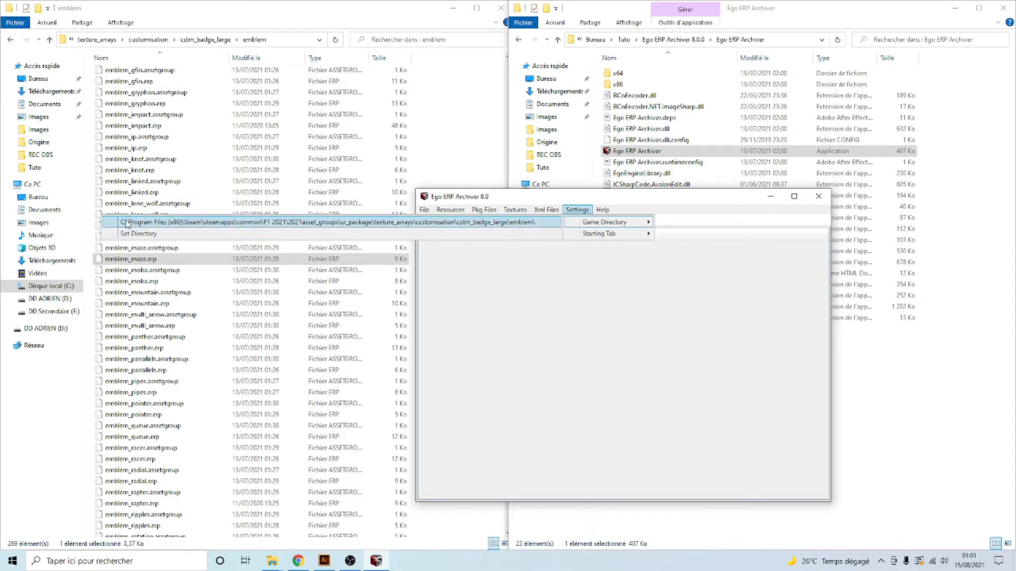
click(197, 226)
click(577, 209)
mouse_move(422, 211)
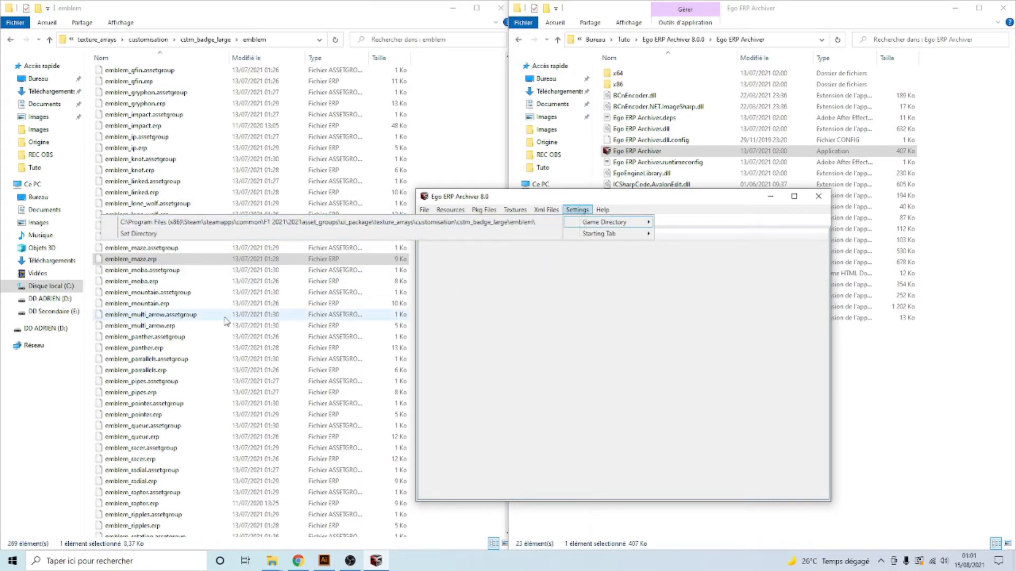
click(206, 314)
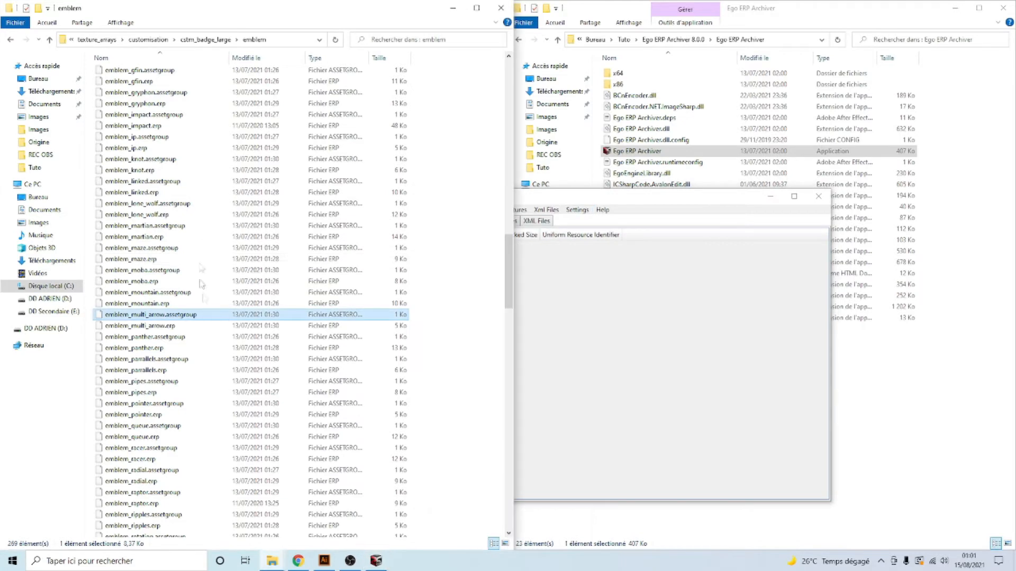
click(577, 259)
- Open emblem_maze.erp in Ego ERP Archiver from the customisation\cstm_badge_large\emblem folder of F1 2021
drag(430, 201, 527, 212)
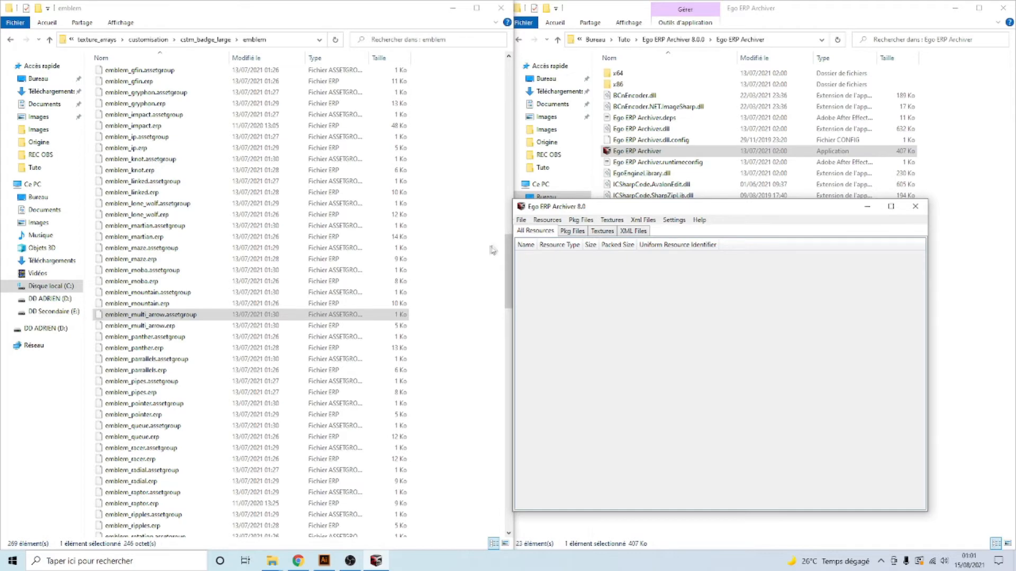
click(521, 220)
click(560, 244)
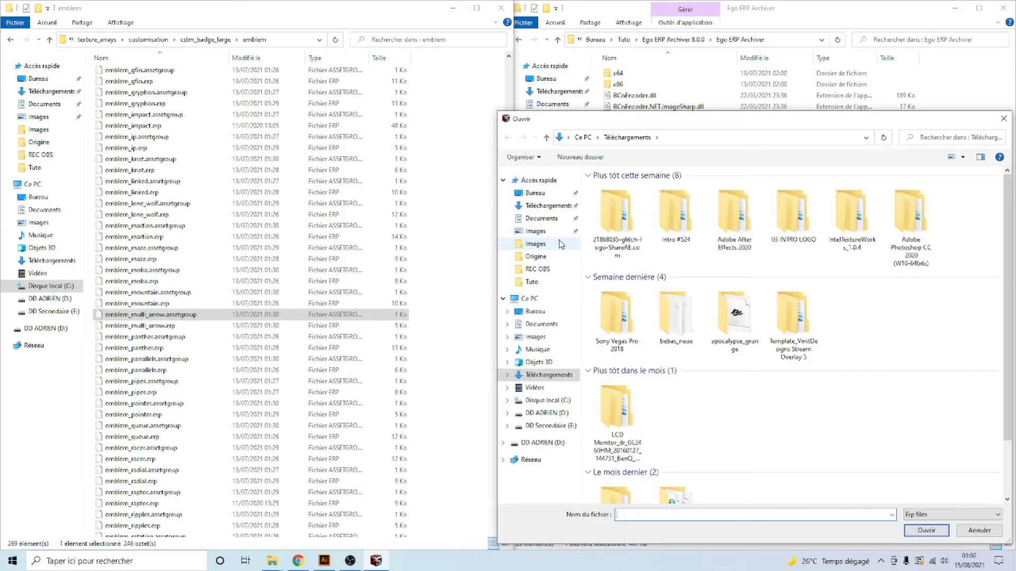
click(866, 138)
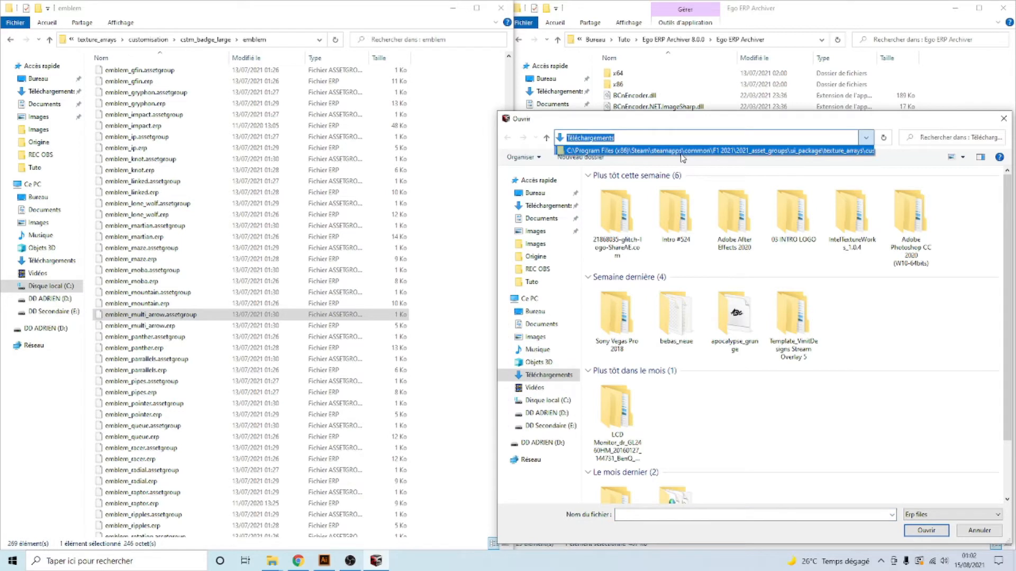
click(611, 153)
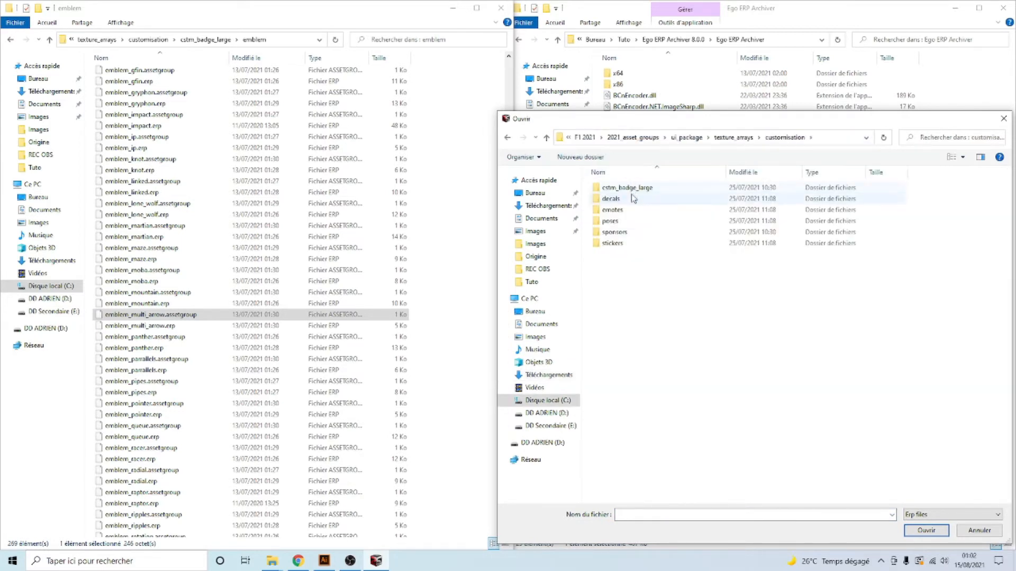
double_click(632, 191)
double_click(627, 210)
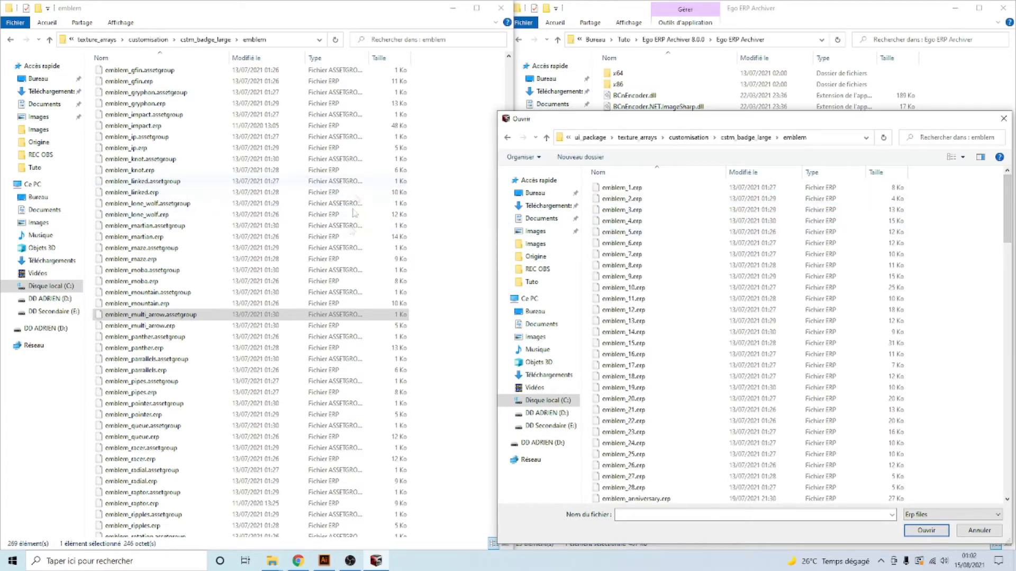
drag(1010, 219, 1011, 322)
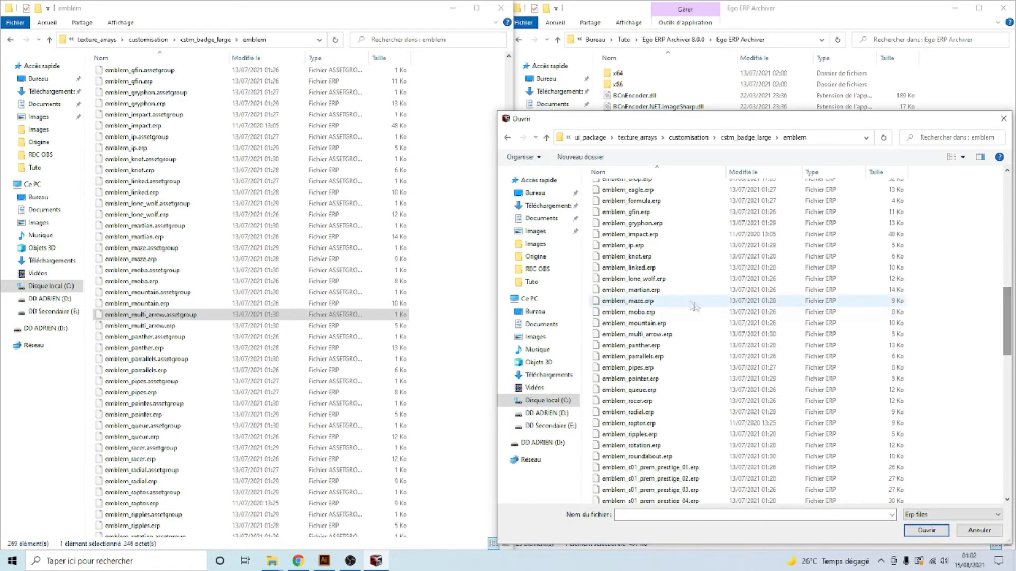
click(671, 301)
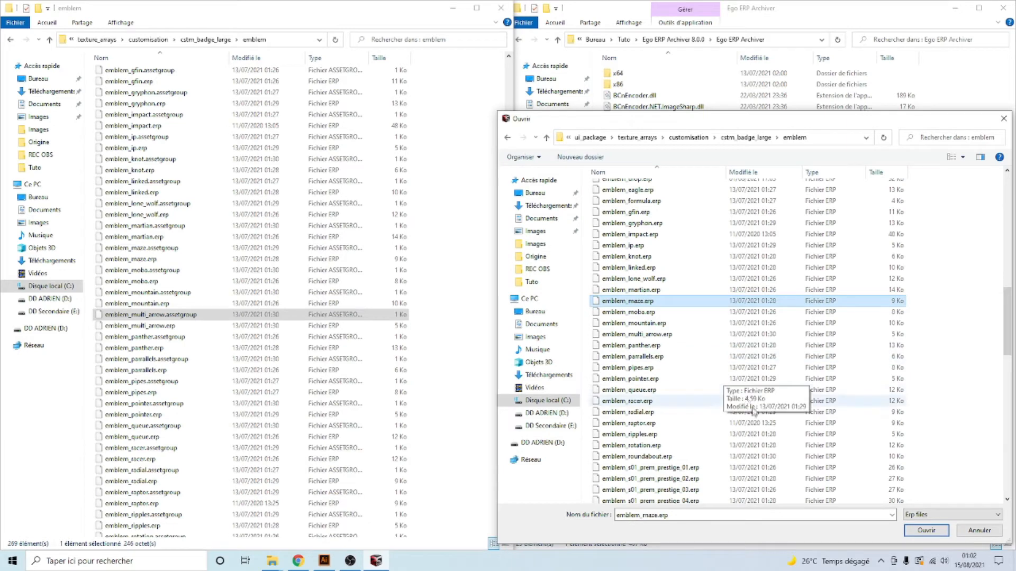
click(921, 530)
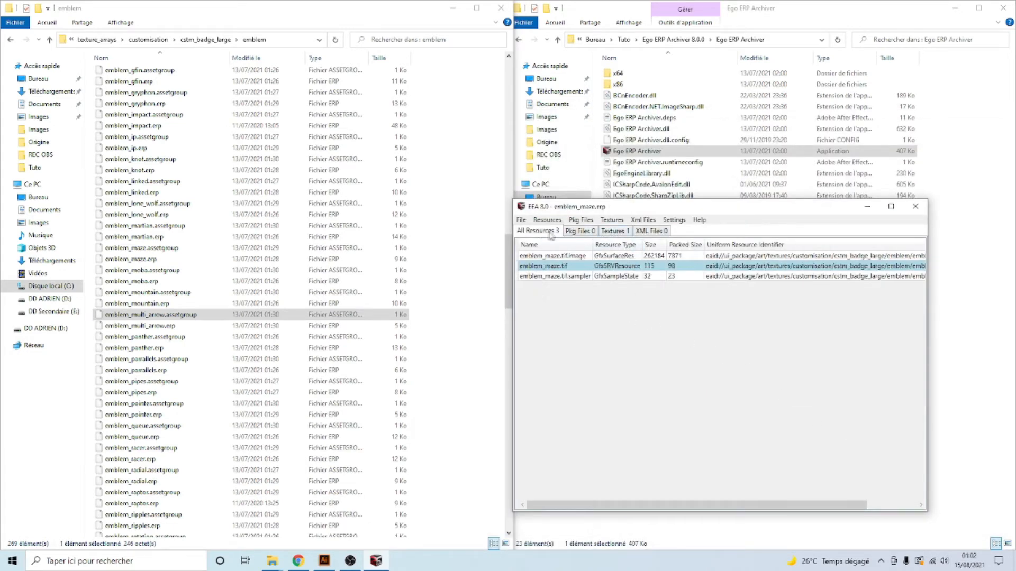
- Show the emblem_maze.tif texture and move the archiver window clear of the second Explorer window's navigation bar
click(614, 232)
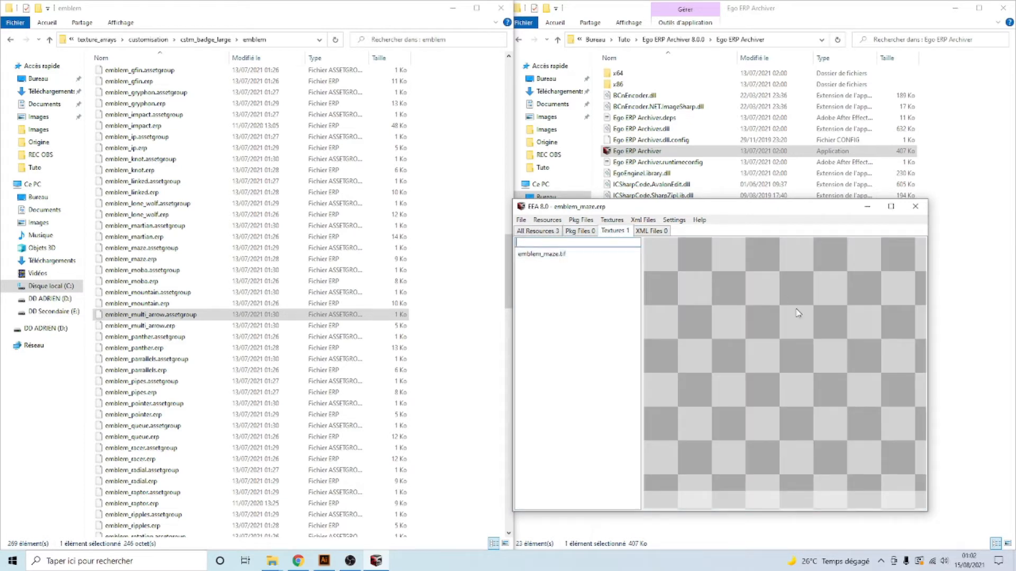
click(535, 254)
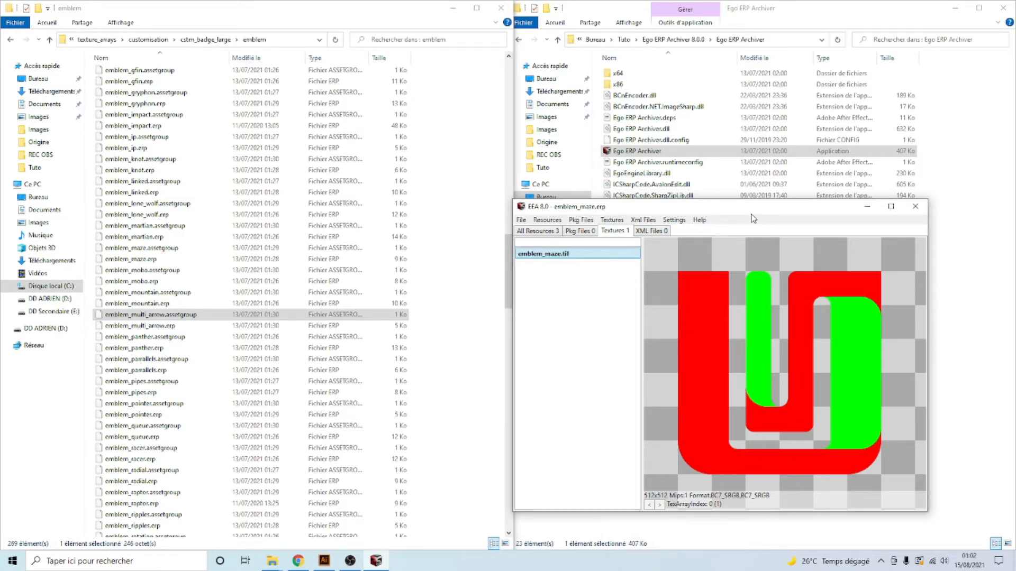
click(261, 316)
drag(690, 209, 605, 250)
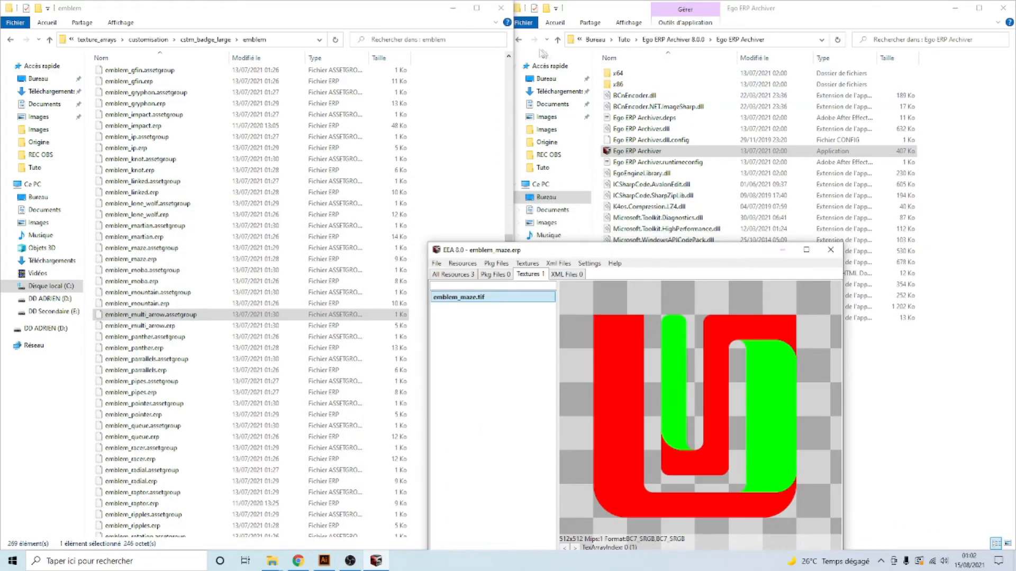
- Copy emblem_maze.erp as a backup into the Origine folder of Tuto\F1 Fichiers and return to the Tuto folder
click(519, 40)
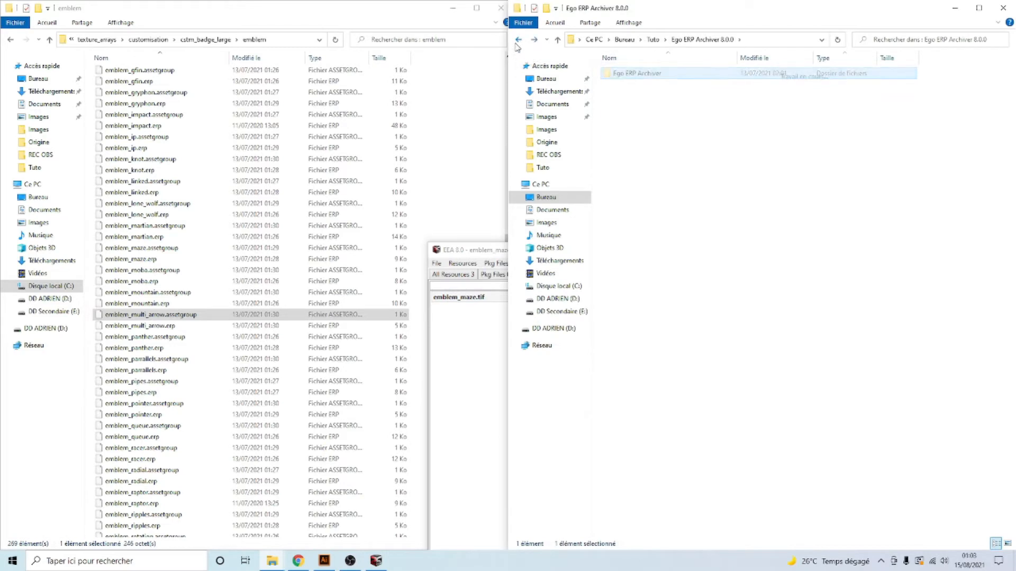
click(518, 40)
double_click(681, 88)
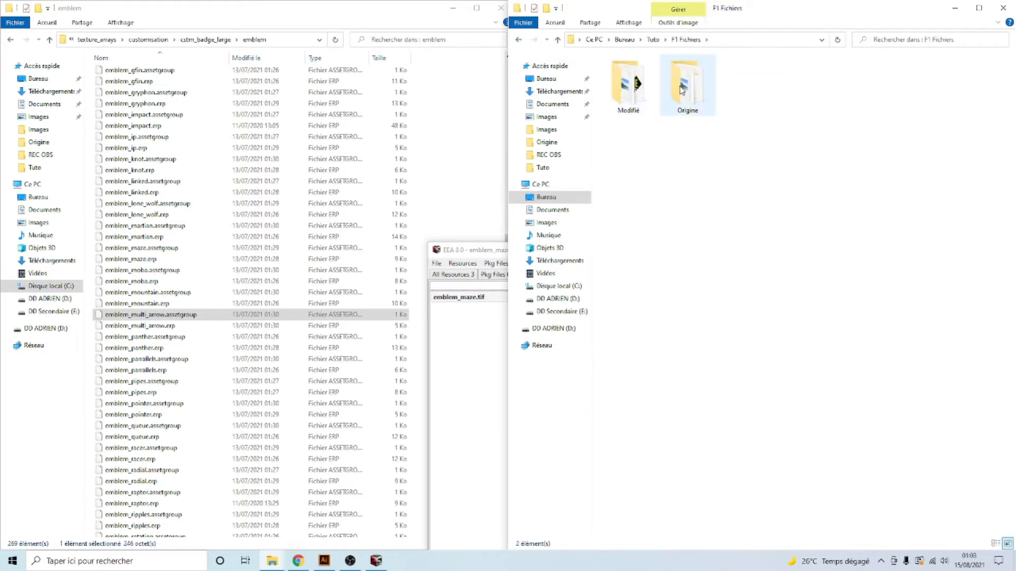
double_click(681, 89)
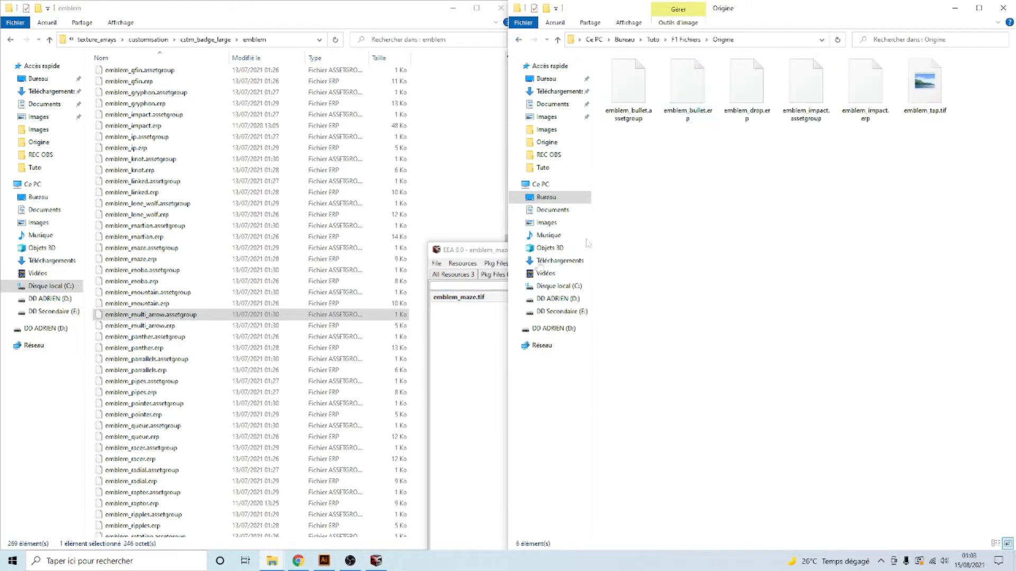
click(124, 260)
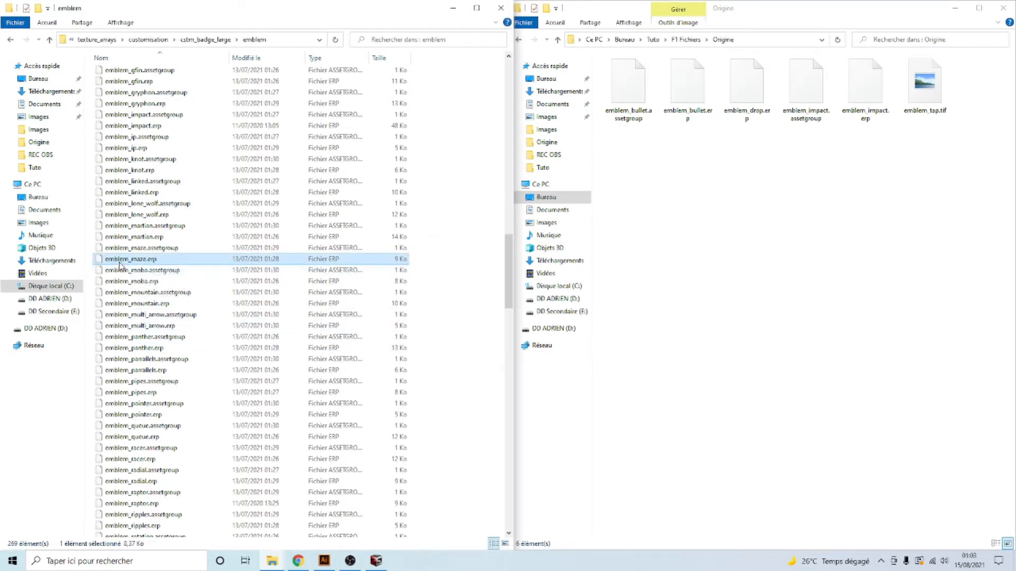
drag(118, 265, 735, 180)
click(732, 187)
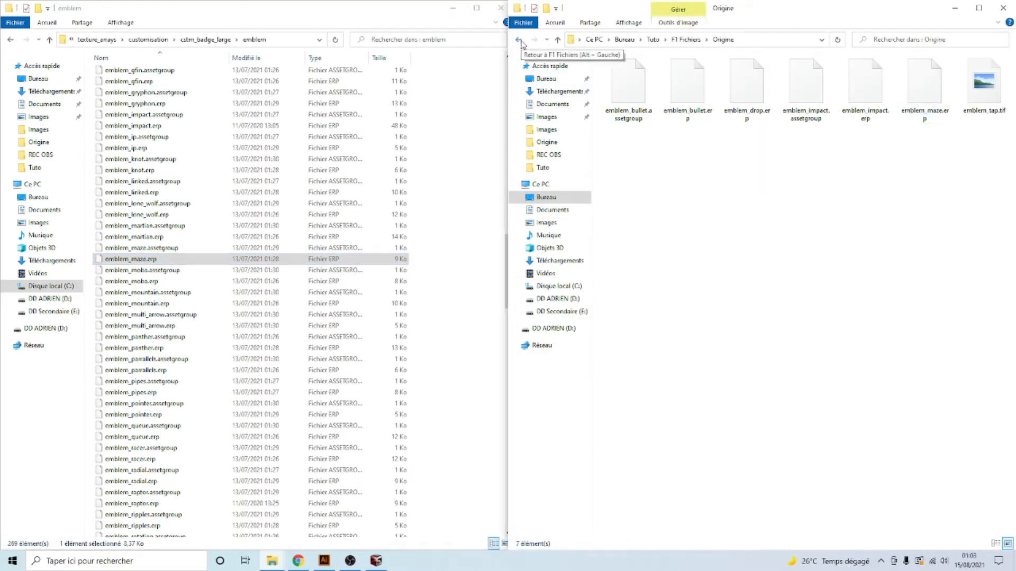
double_click(521, 41)
- Bring Ego ERP Archiver back to the front, look over its texture export options and place its window beside the emblem folder
click(377, 561)
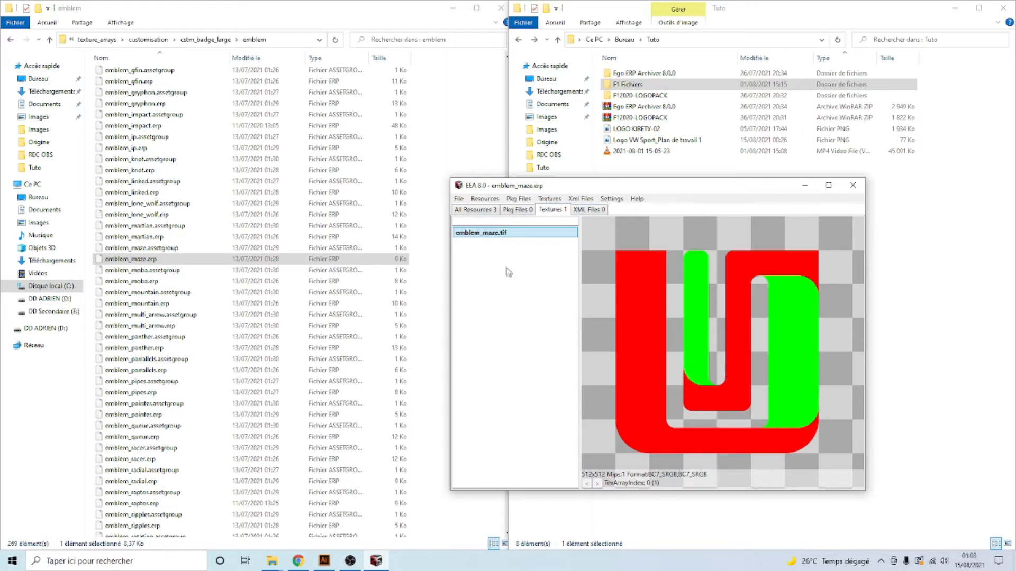
drag(567, 185, 577, 183)
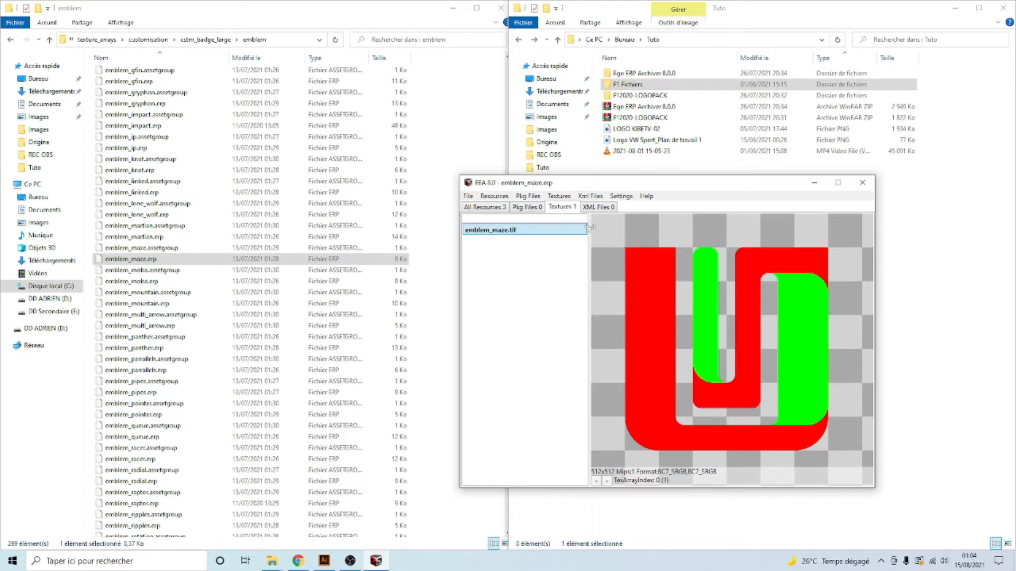
click(559, 196)
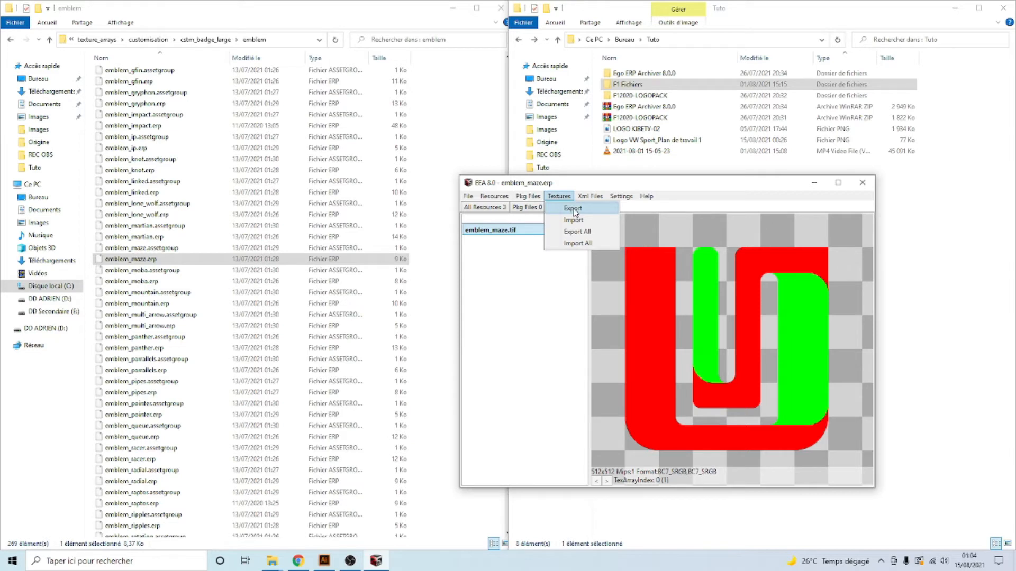
mouse_move(590, 197)
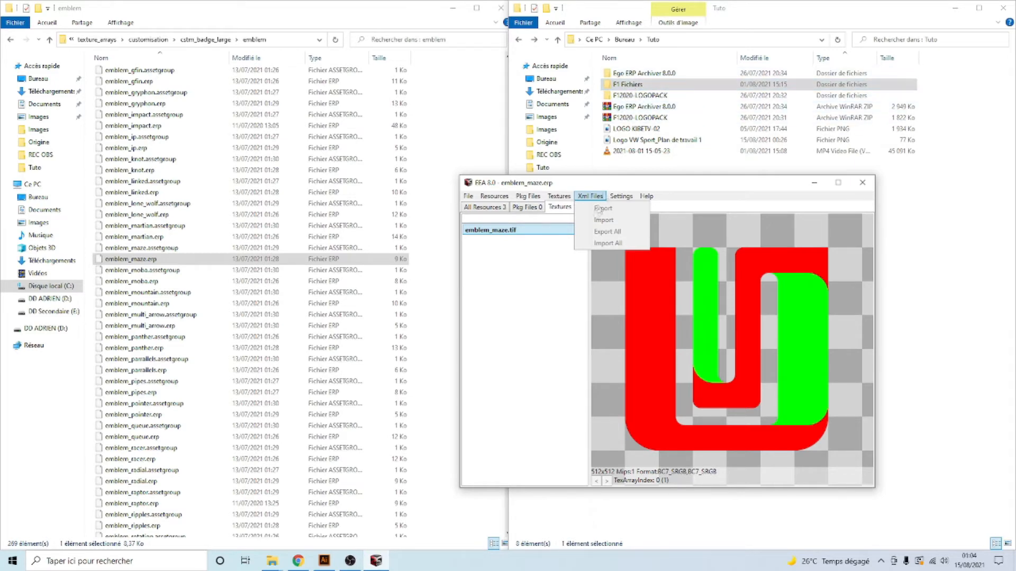
click(551, 186)
drag(587, 188, 635, 184)
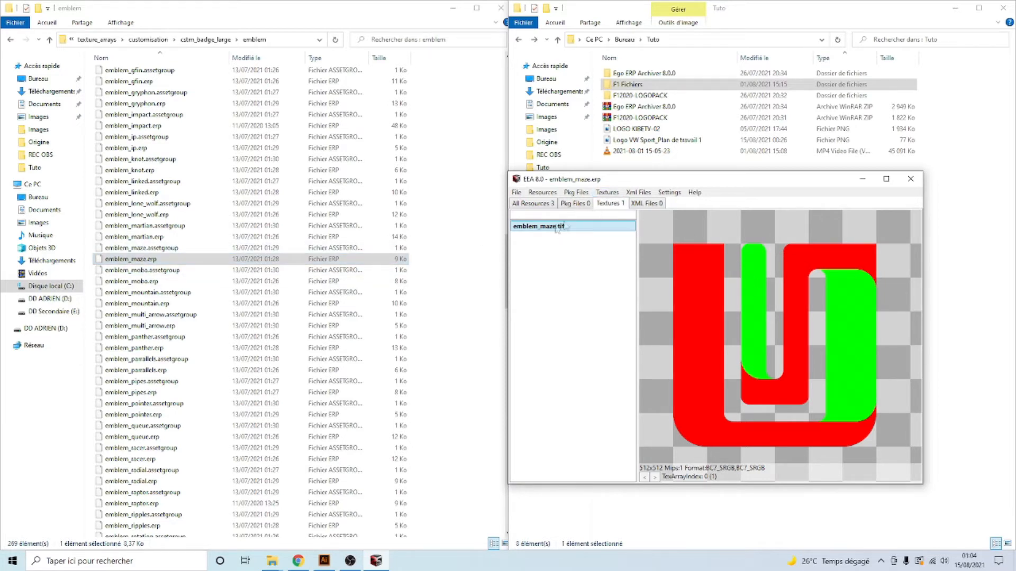
- Export the emblem_maze.tif texture as a DDS file into the Modifié folder of Tuto\F1 Fichiers, keeping its name
click(607, 192)
click(612, 208)
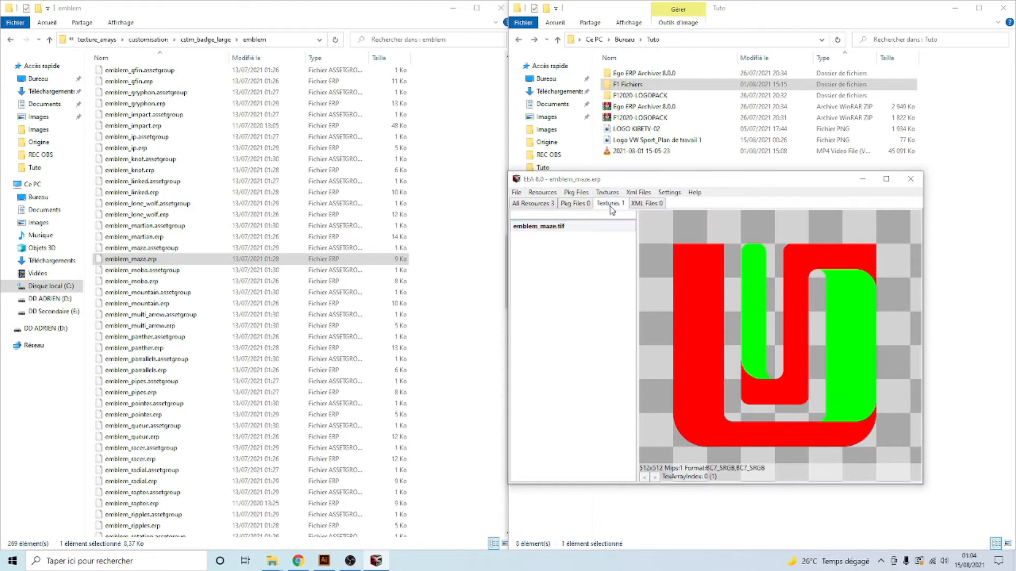
click(535, 196)
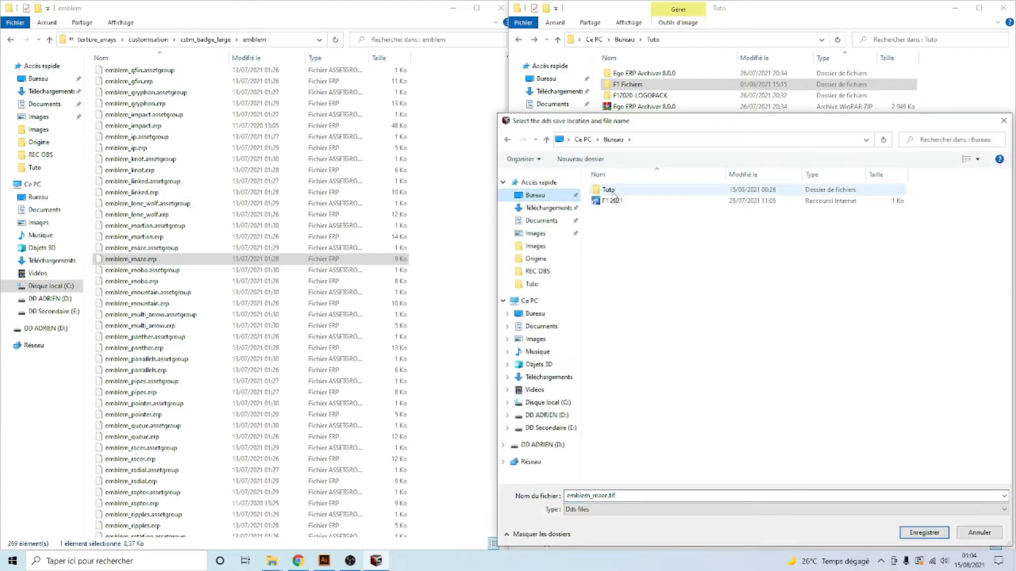
double_click(614, 192)
double_click(616, 201)
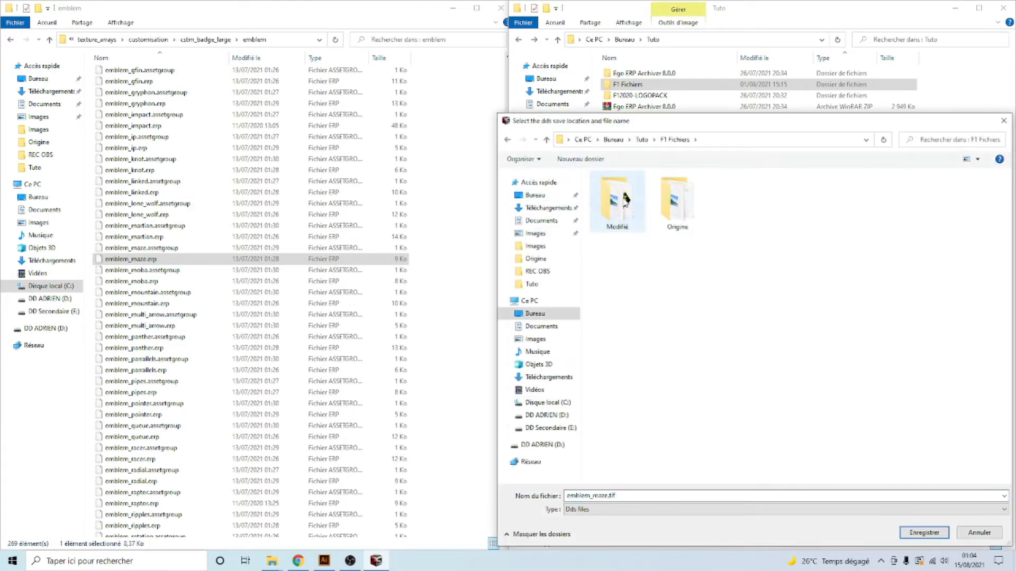
double_click(625, 198)
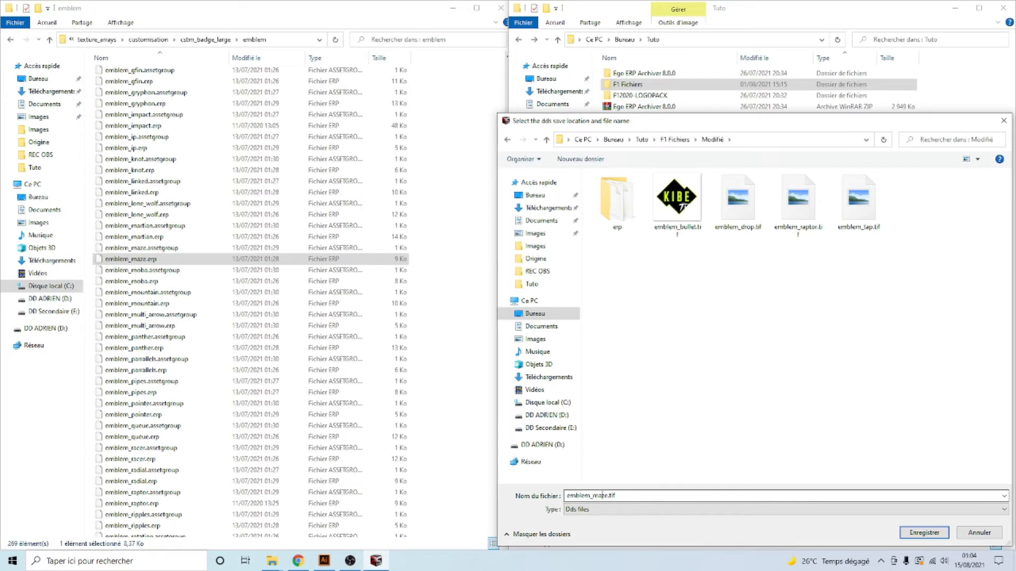
click(919, 532)
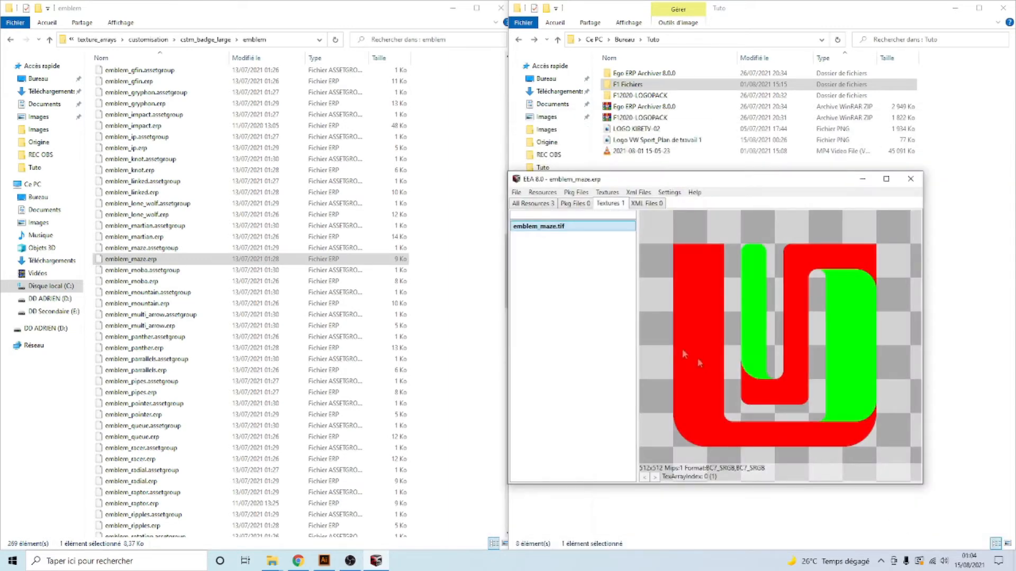
- Show the contents of the F1 Fichiers\Modifié folder in the Explorer window displaying Tuto
click(618, 86)
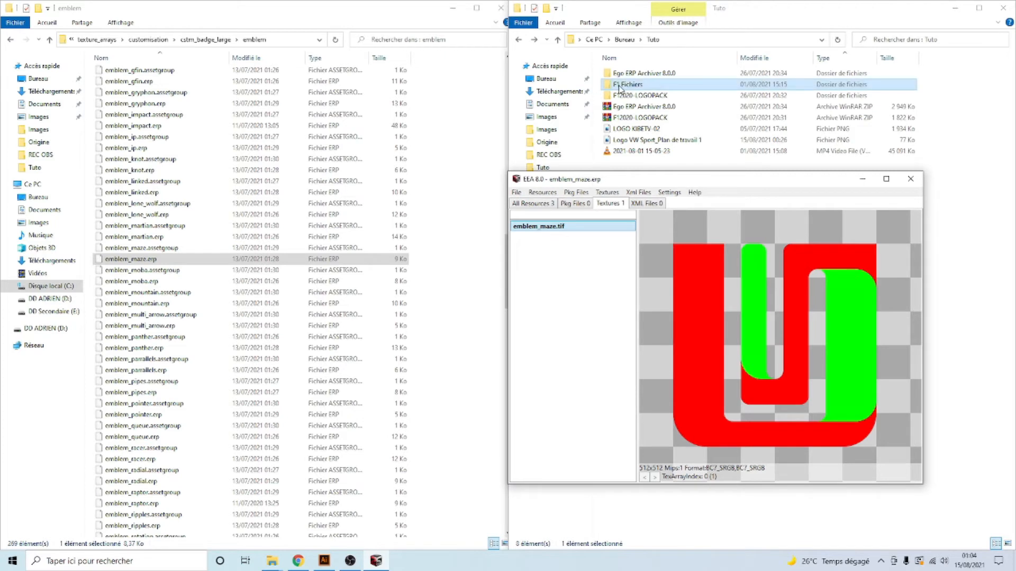
double_click(619, 86)
double_click(623, 86)
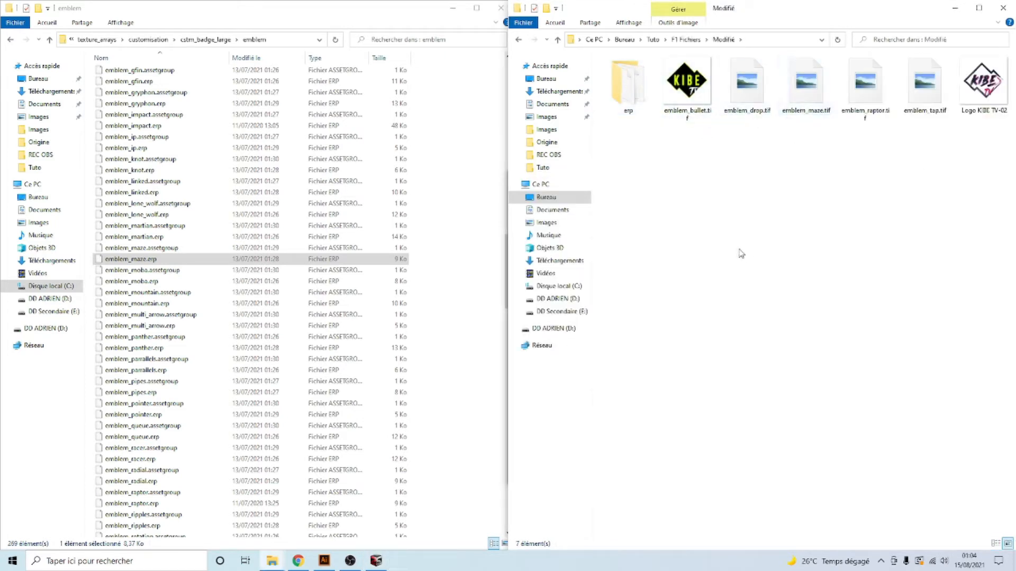
- Switch to Photopea in Chrome and open emblem_maze.tif from the Tuto\F1 Fichiers\Modifié folder
mouse_move(297, 560)
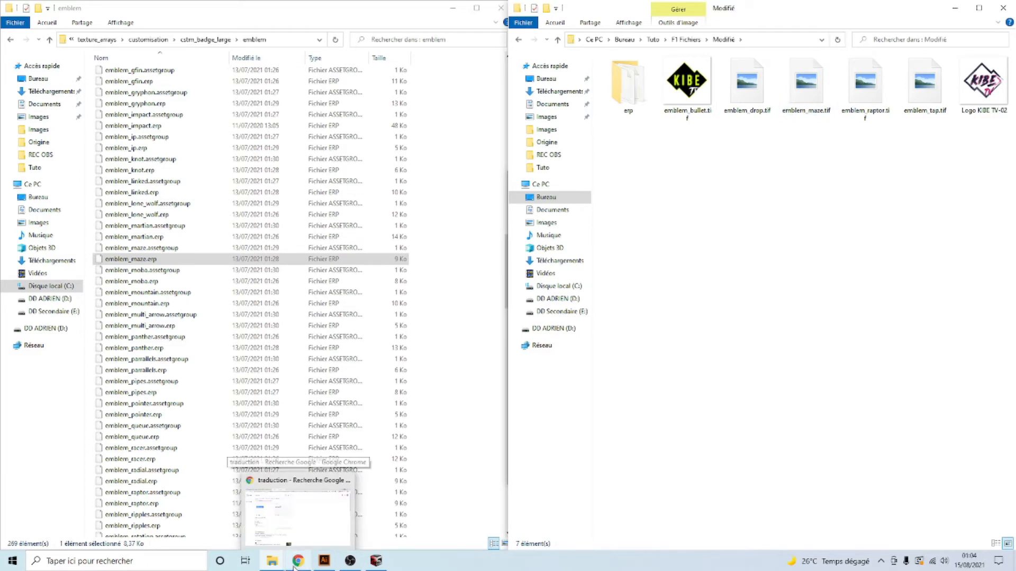
click(298, 532)
click(68, 8)
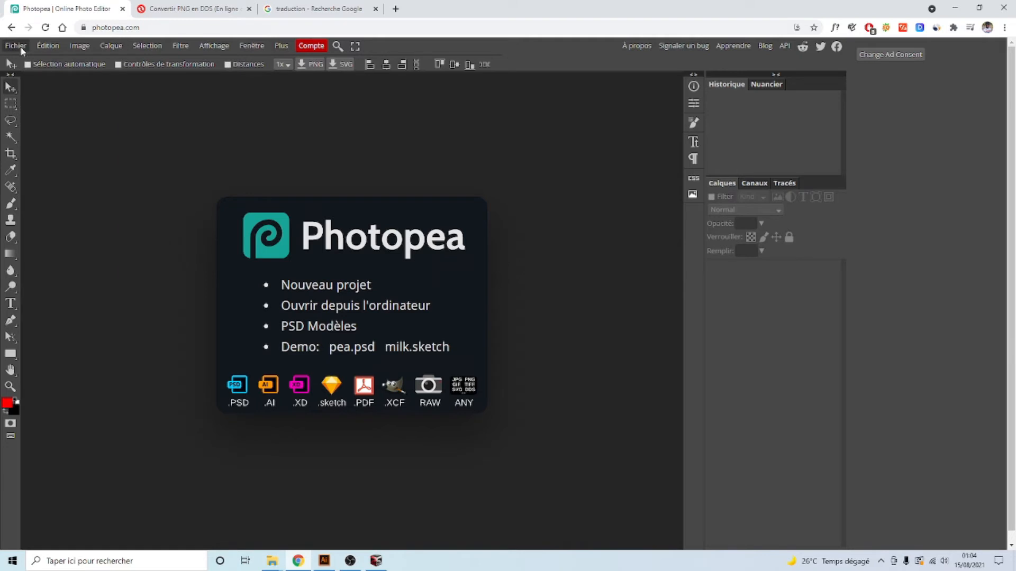
click(21, 48)
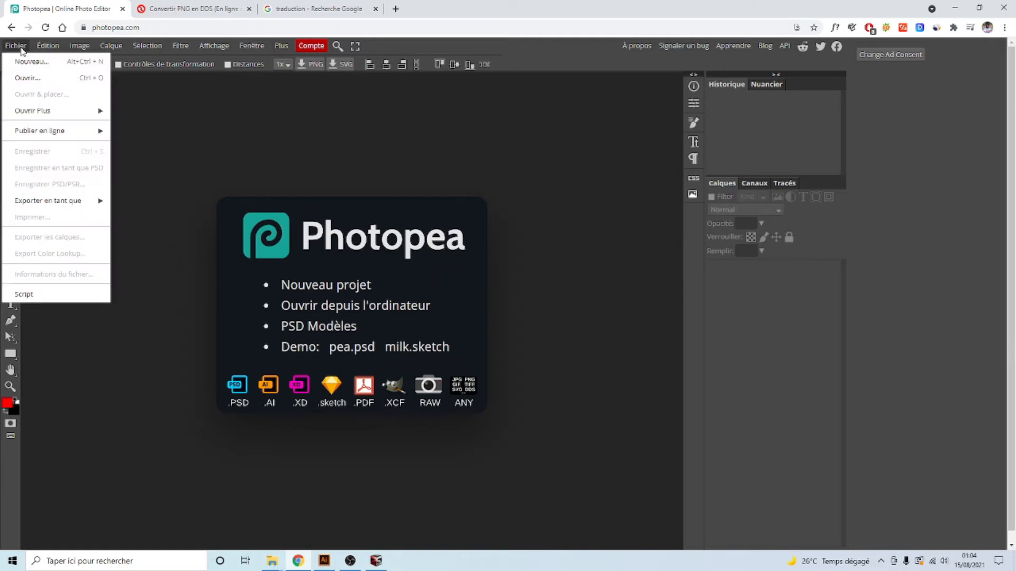
click(30, 78)
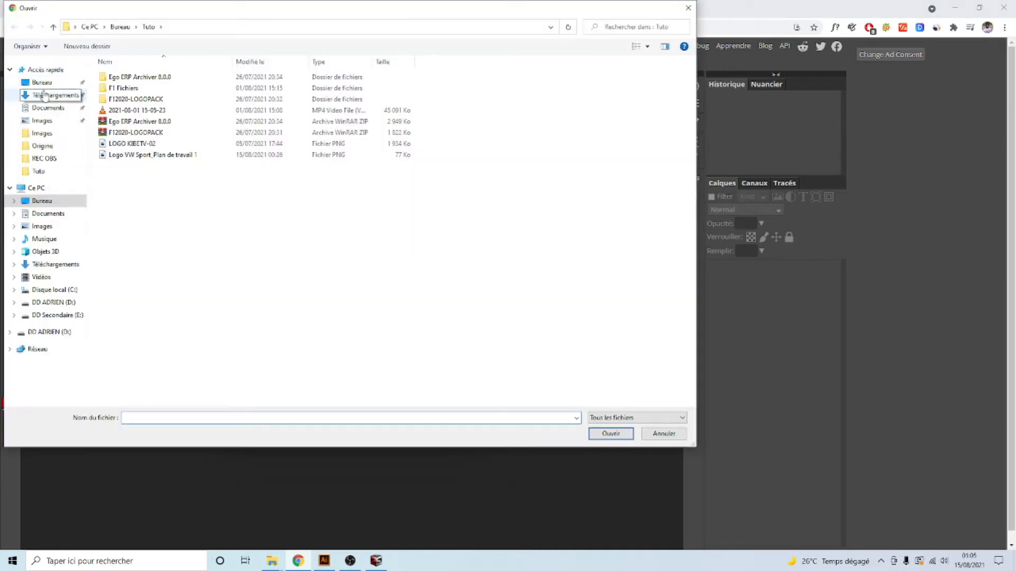
double_click(121, 88)
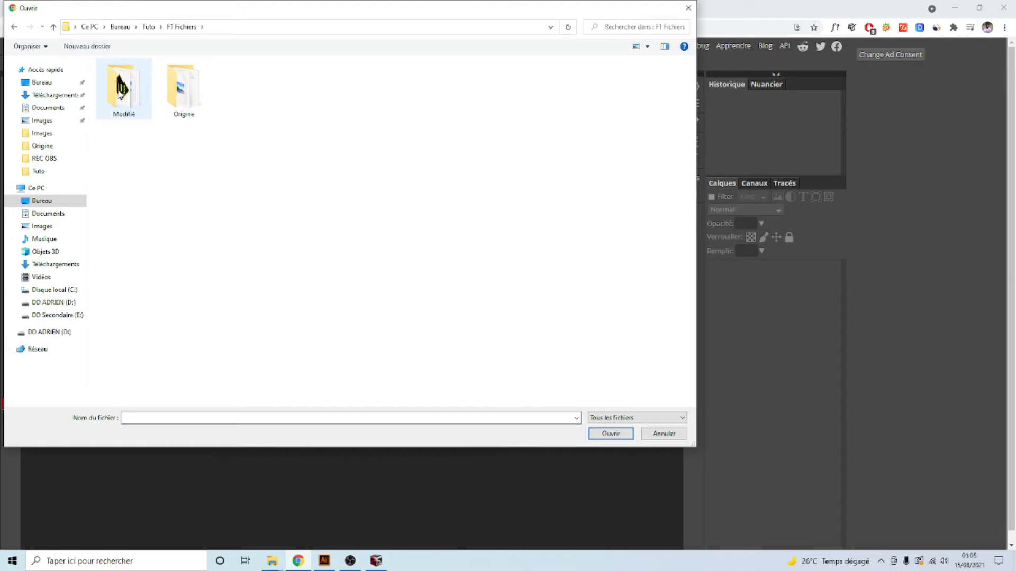
double_click(123, 88)
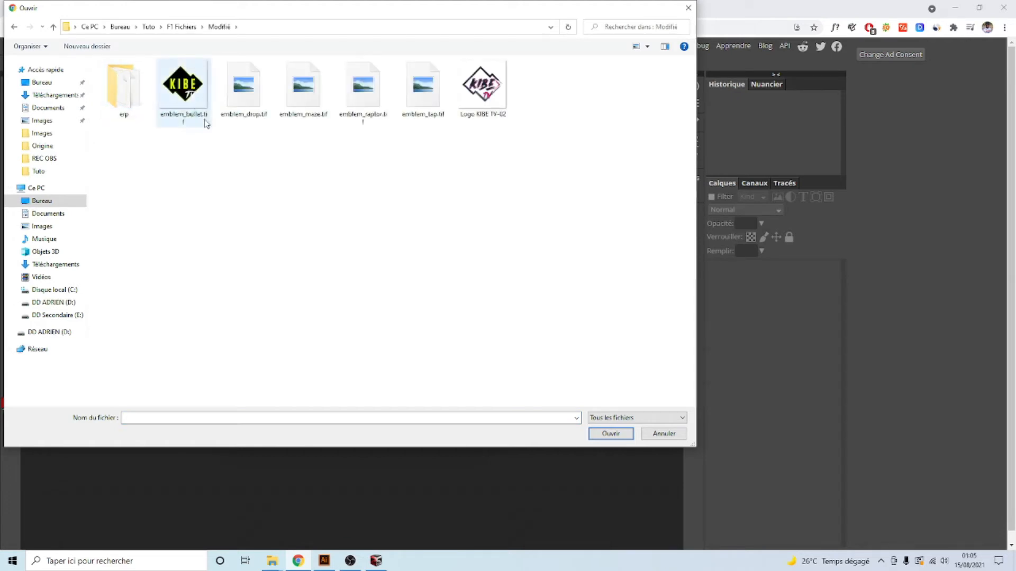
double_click(308, 95)
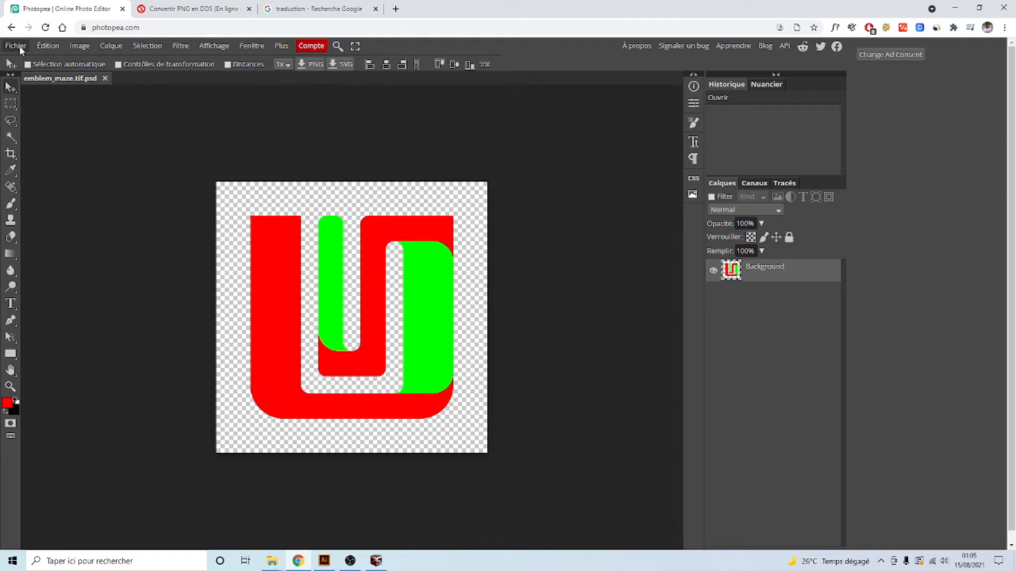
- Place the Logo VW Sport_Plan de travail 1 image from the Tuto folder as a new layer over the maze emblem
click(20, 48)
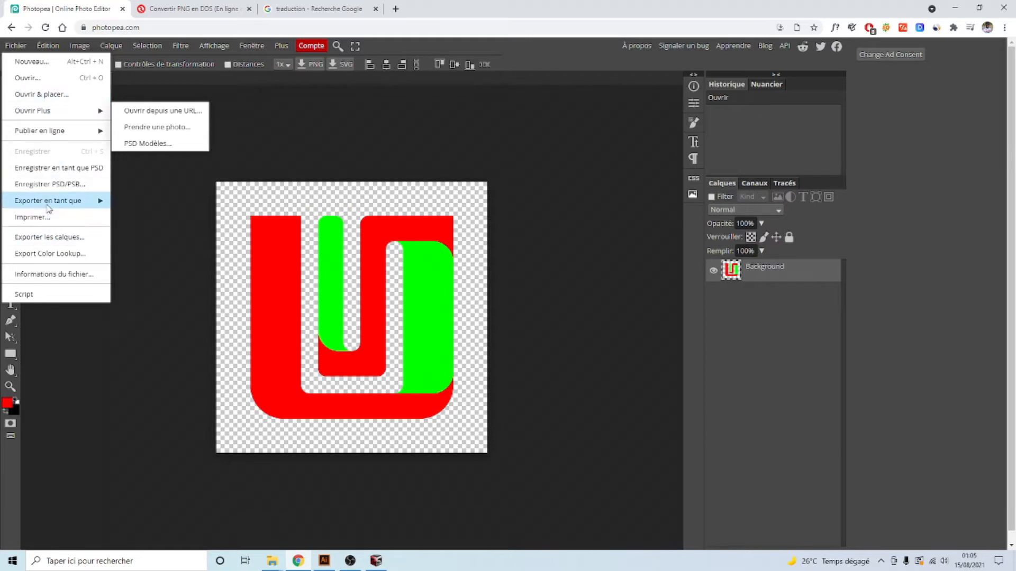
click(32, 96)
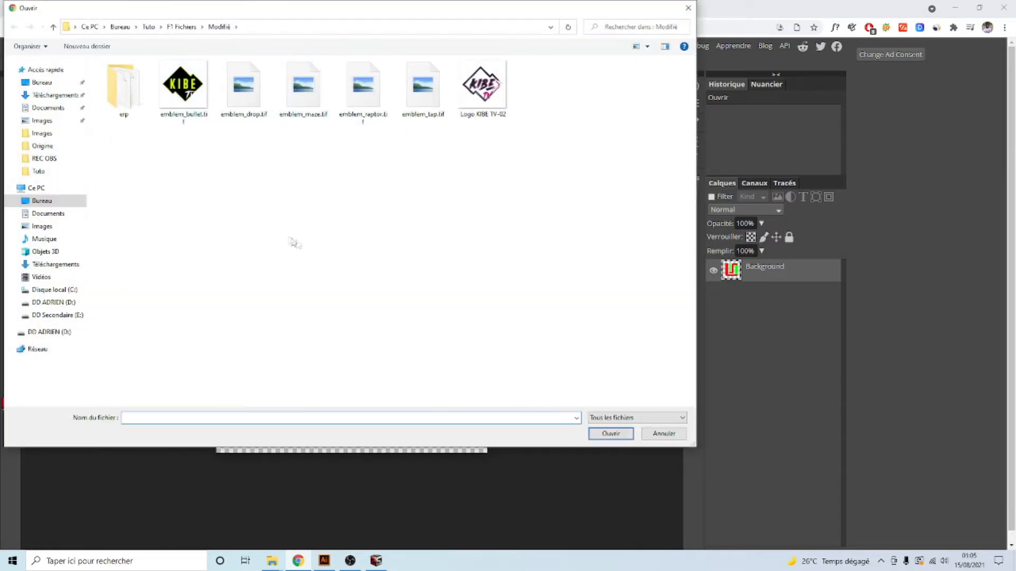
click(486, 84)
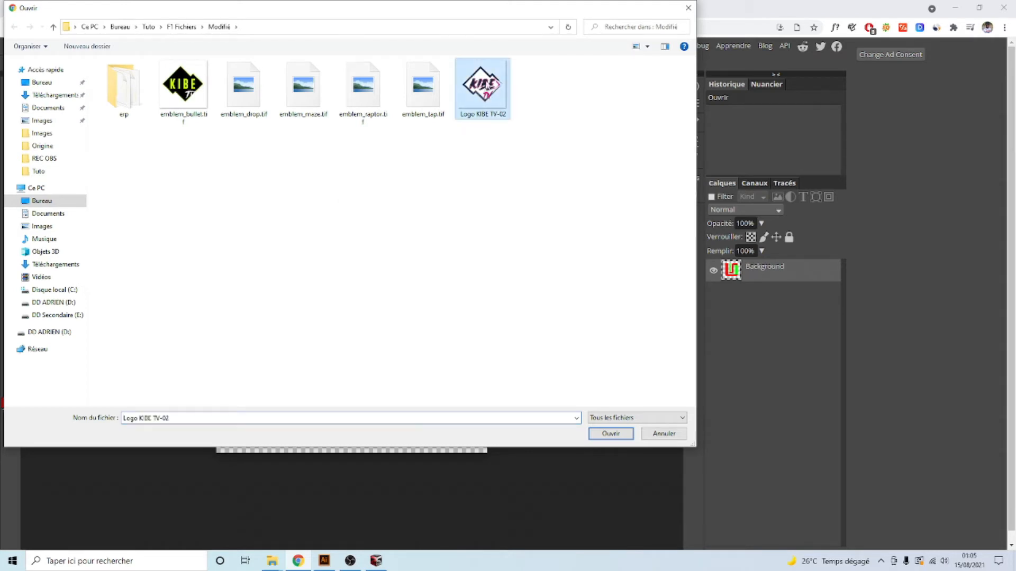
click(185, 89)
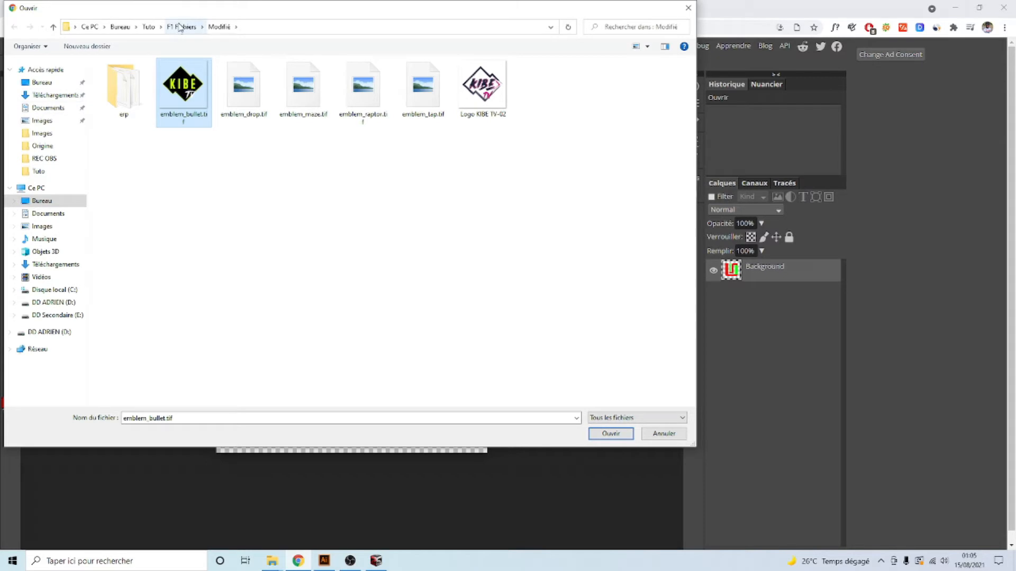
click(182, 27)
click(148, 27)
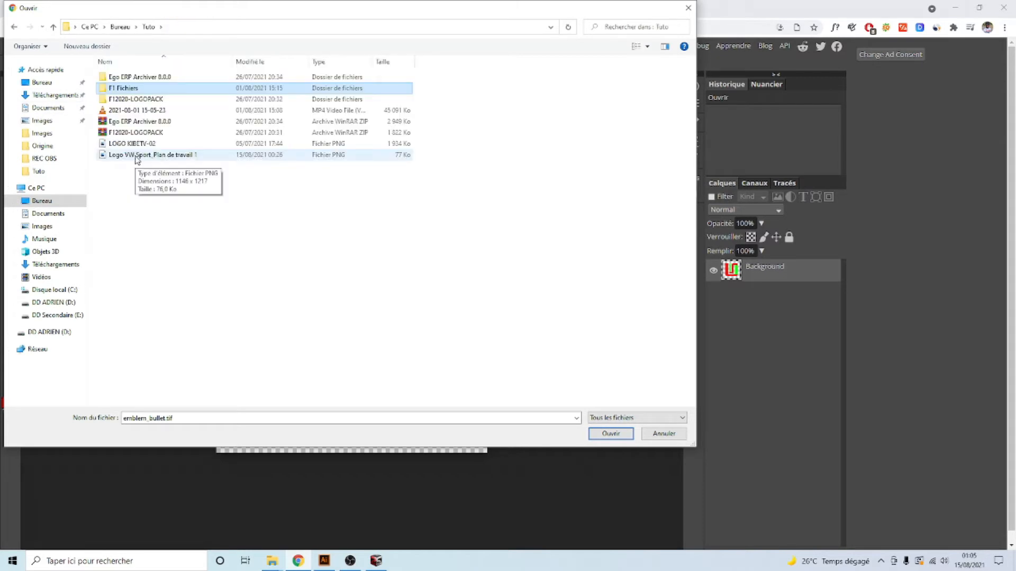
double_click(136, 156)
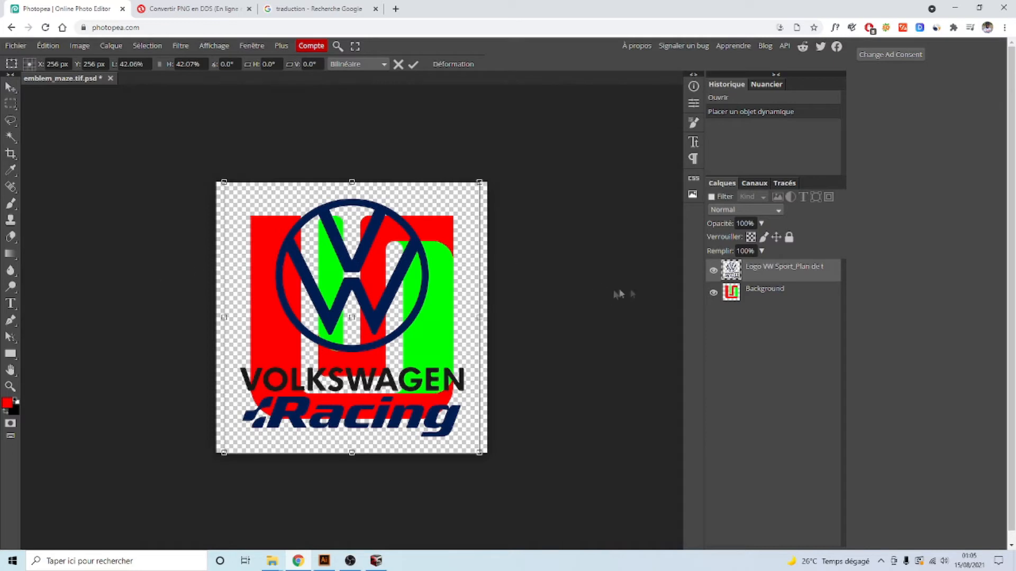
- Accept the logo's placement and hide the Background layer containing the original maze emblem
click(713, 294)
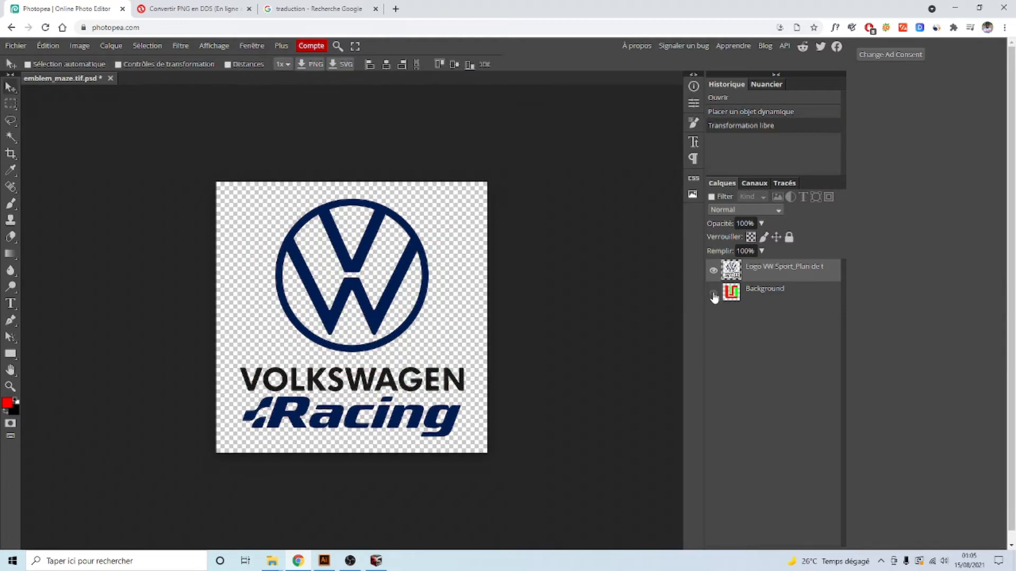
click(713, 294)
click(713, 294)
click(713, 294)
click(714, 294)
- Try moving the Volkswagen Racing logo partly off the canvas and undo that move
drag(303, 269, 240, 260)
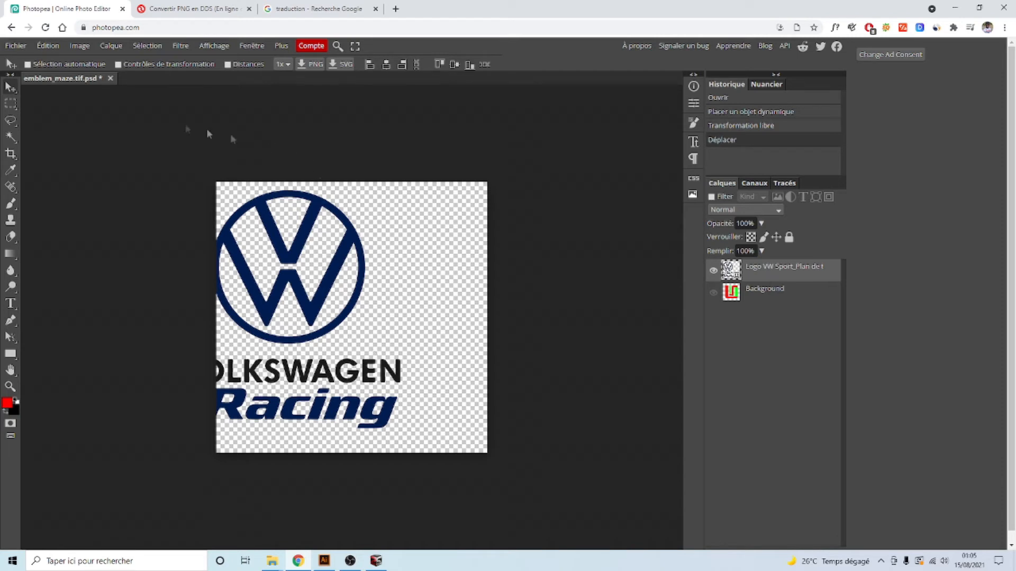
click(48, 46)
click(56, 61)
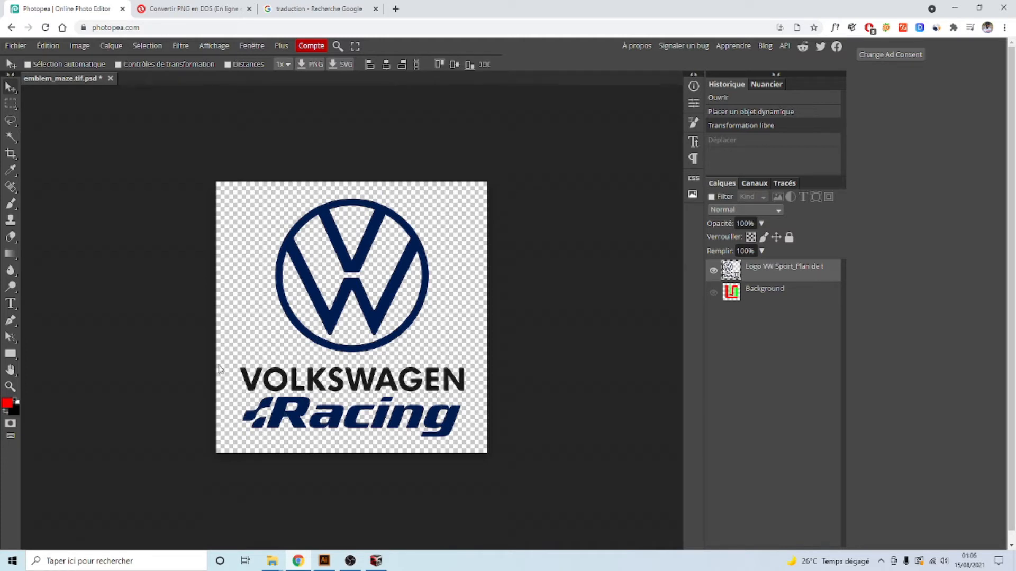
- Export the Volkswagen Racing logo as a PNG of 512 x 512 px at 100% quality
click(19, 50)
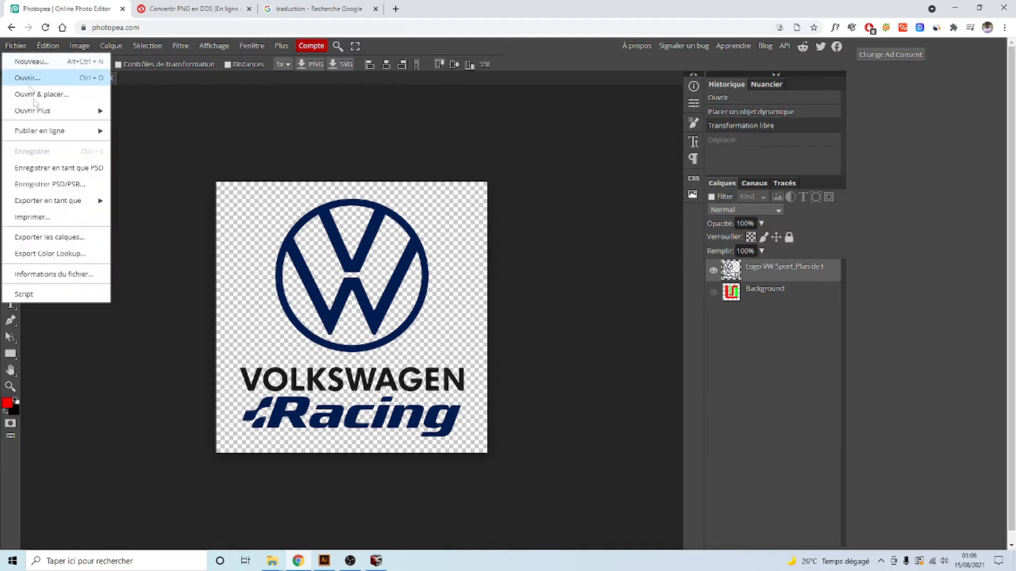
mouse_move(67, 205)
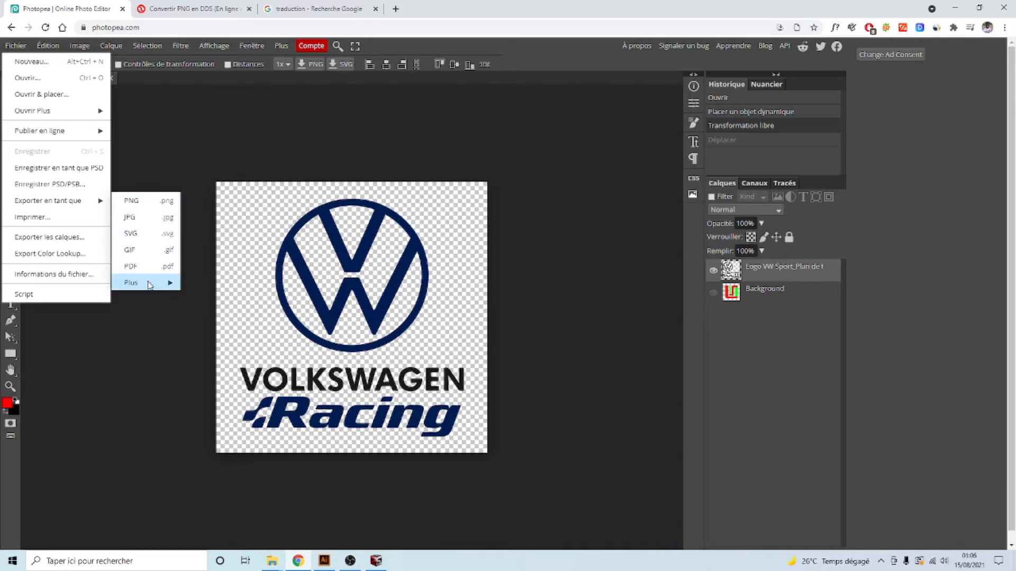
click(144, 201)
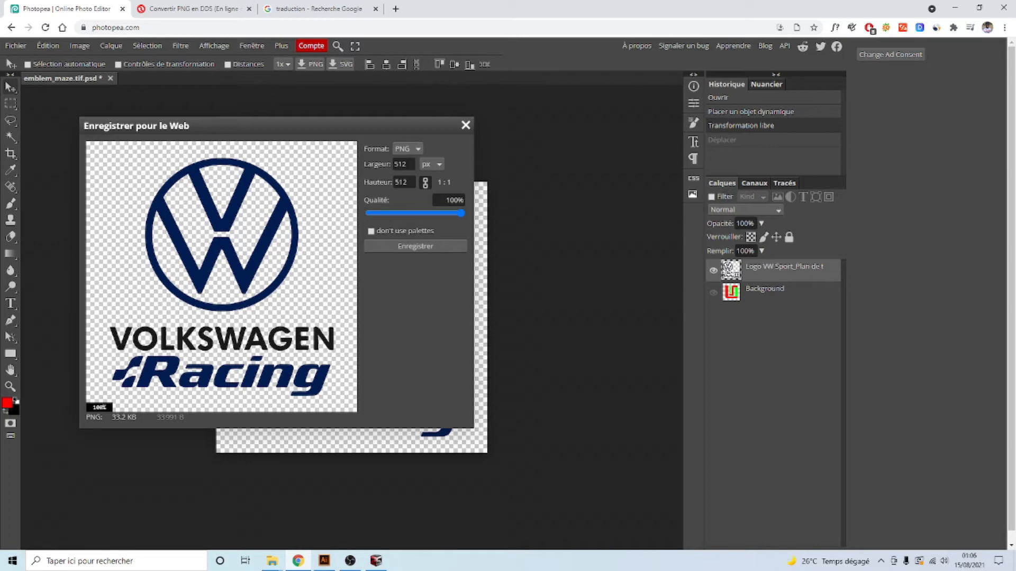
drag(398, 130, 314, 307)
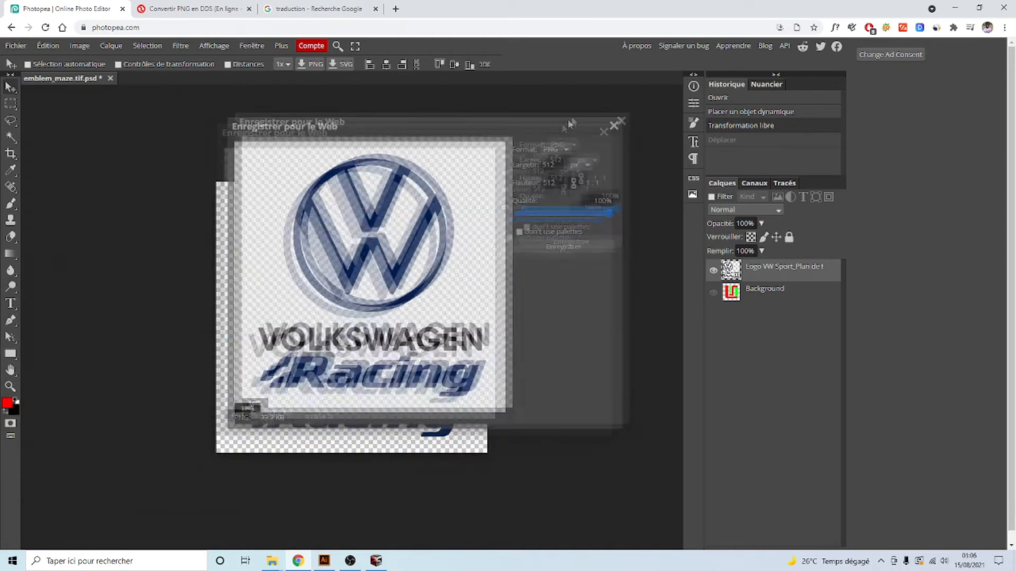
drag(333, 306, 587, 113)
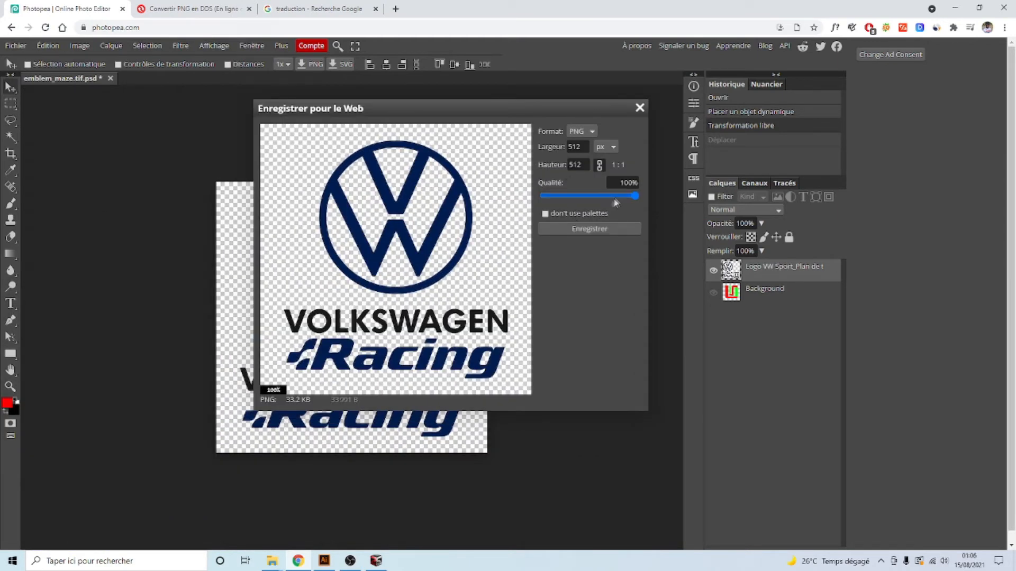
click(594, 227)
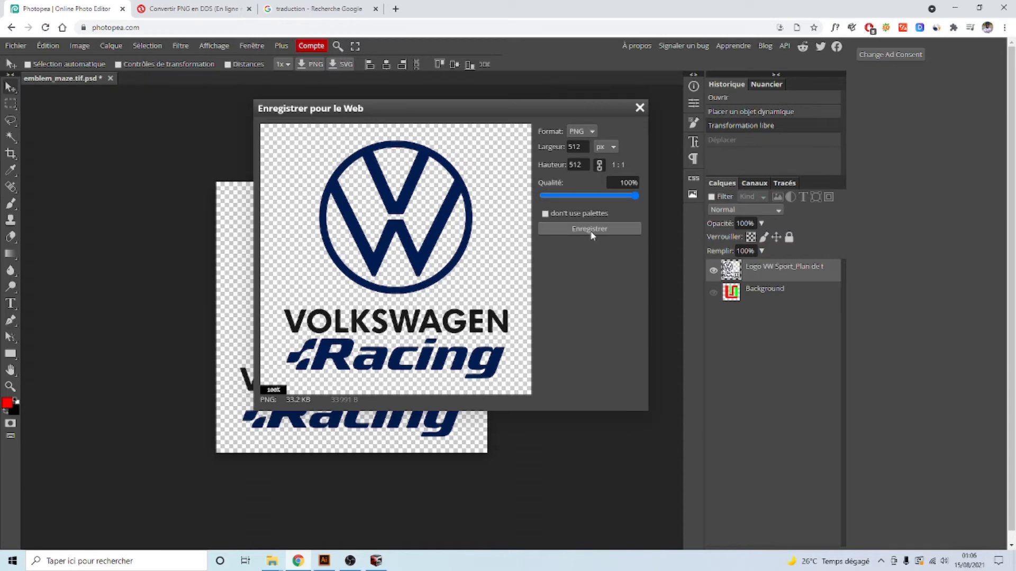
click(591, 233)
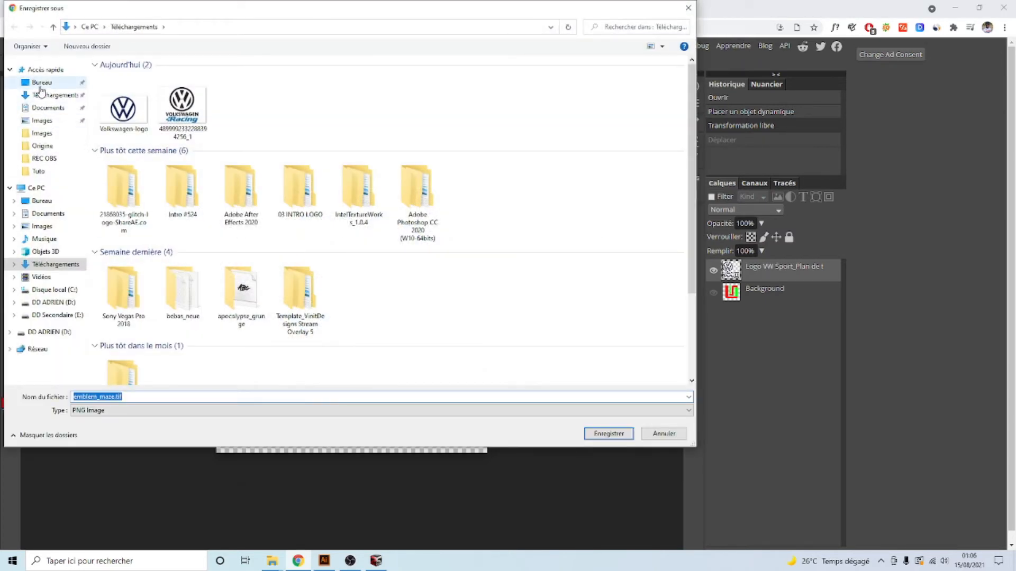
- Save the exported PNG as emblem_maze.tif in the desktop folder Tuto > F1 Fichiers > Modifié
click(41, 83)
double_click(123, 77)
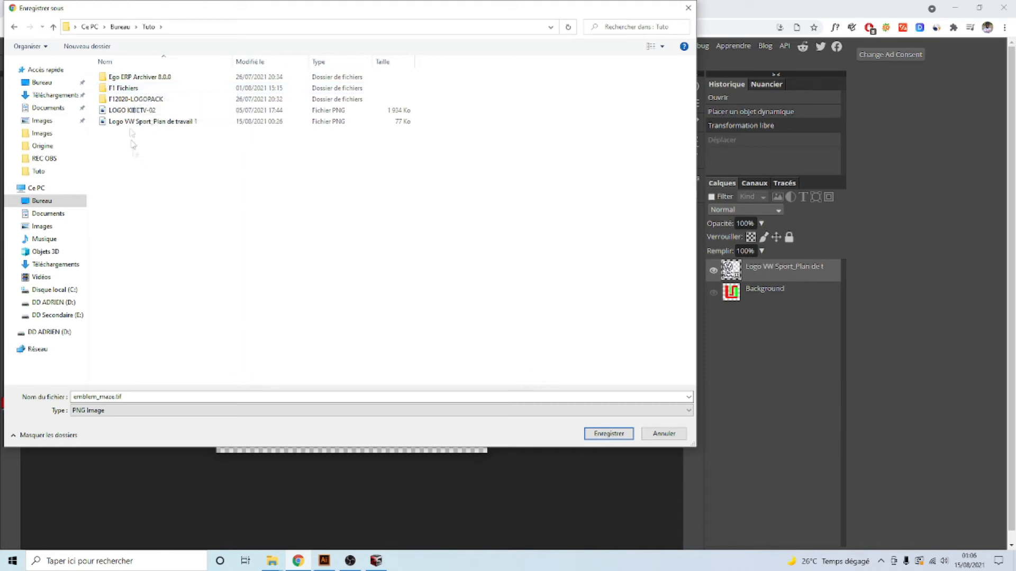
click(134, 90)
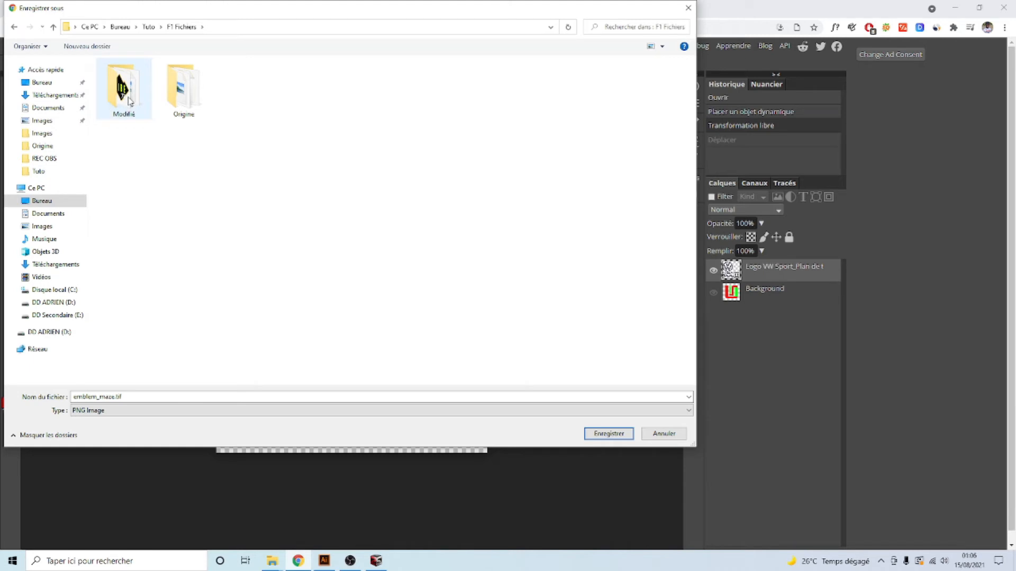
double_click(127, 95)
key(alt+Left)
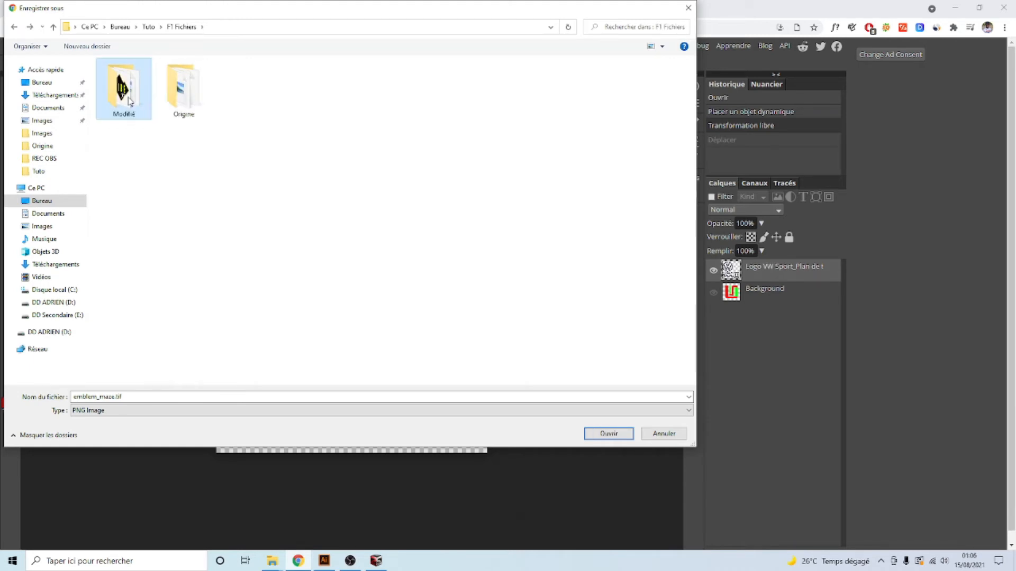
double_click(128, 101)
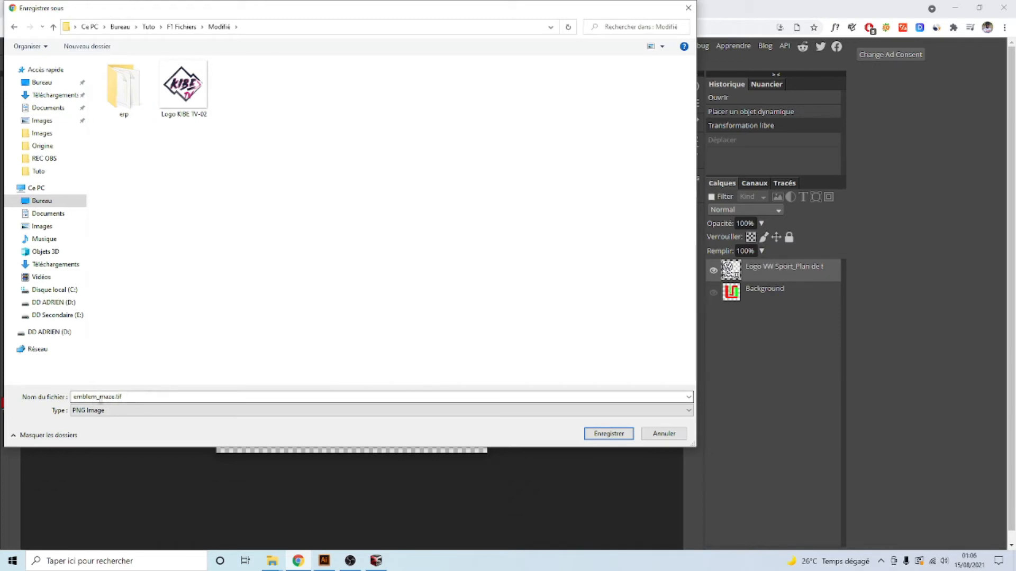
click(125, 399)
click(123, 399)
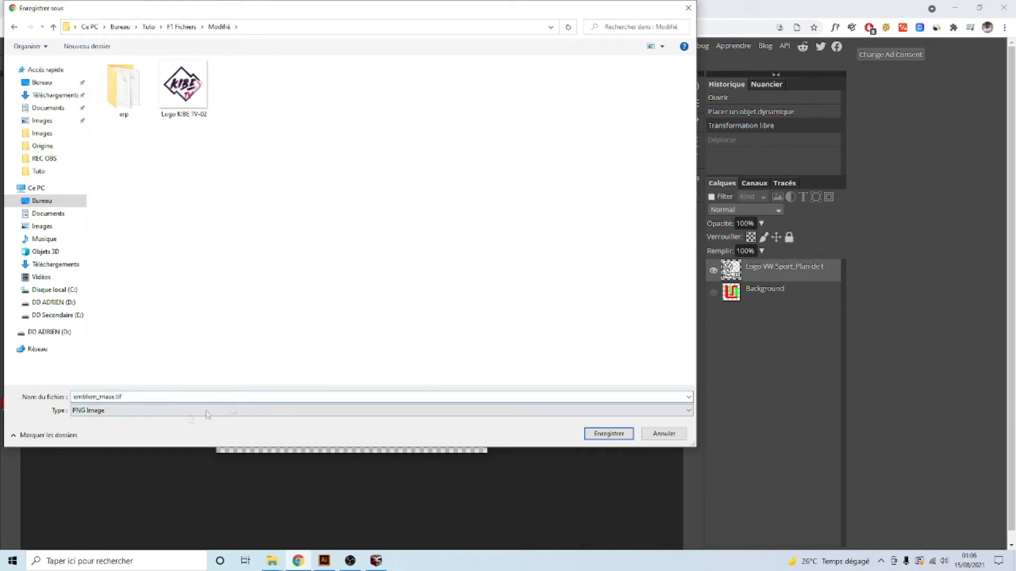
click(610, 434)
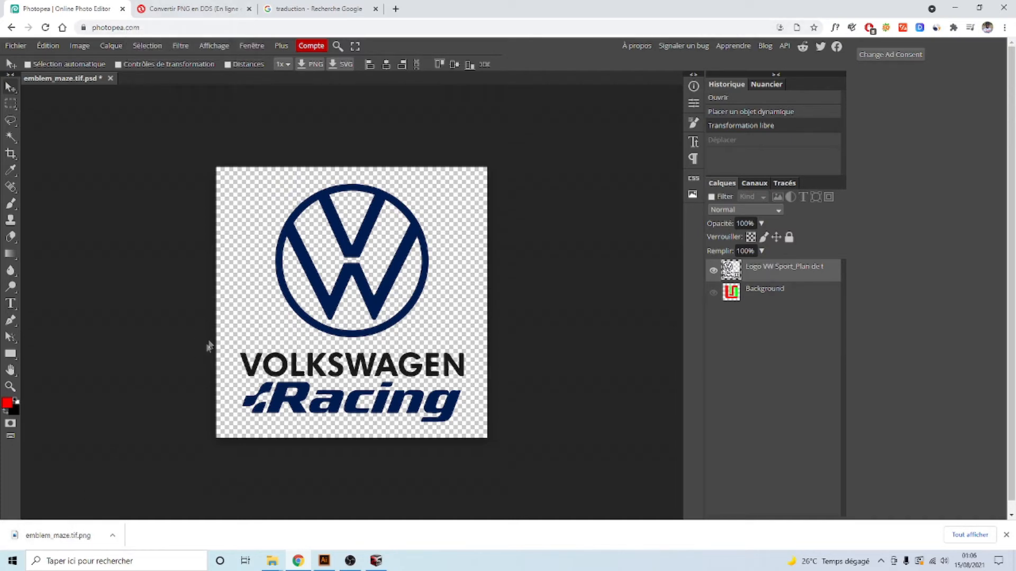
- Switch to Convertio and convert the Volkswagen Racing emblem_maze.tif PNG from the Modifié folder to DDS
click(187, 5)
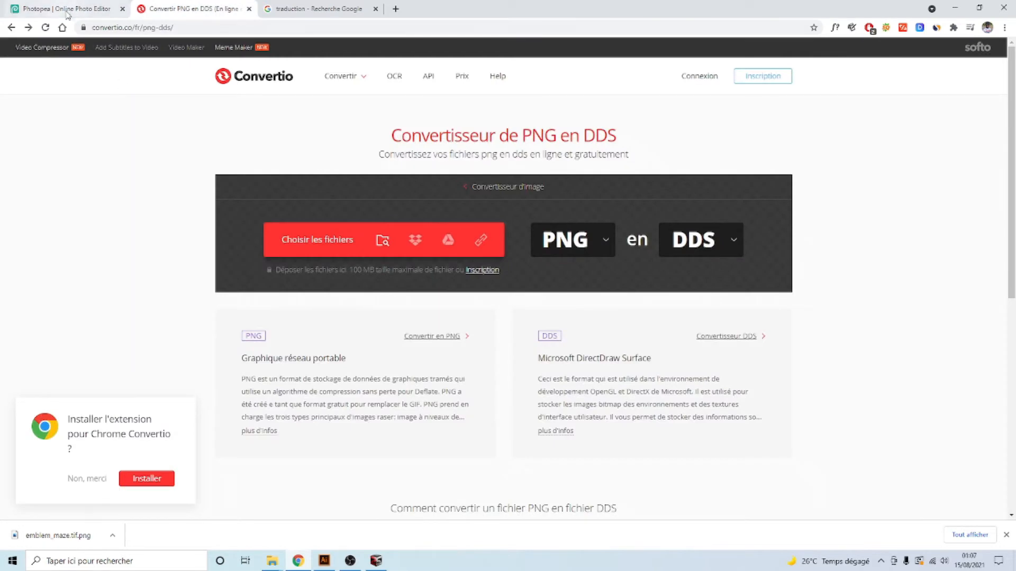
click(324, 236)
double_click(124, 87)
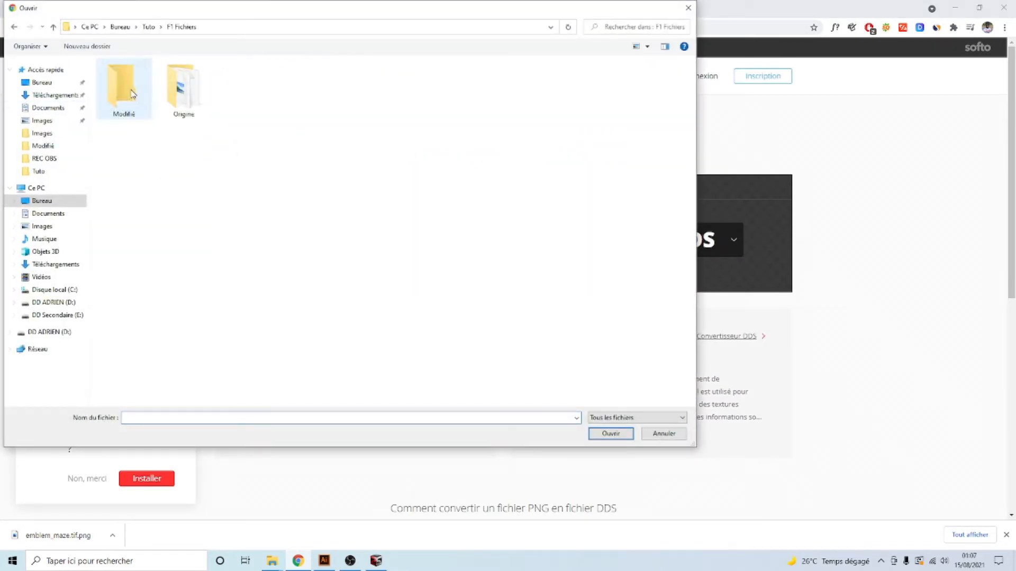
double_click(130, 90)
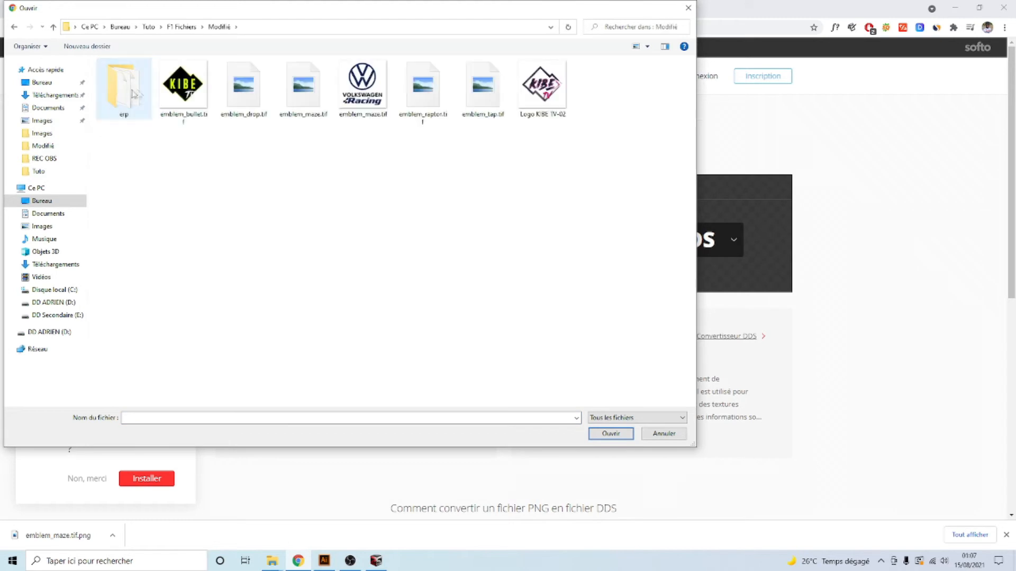
double_click(362, 85)
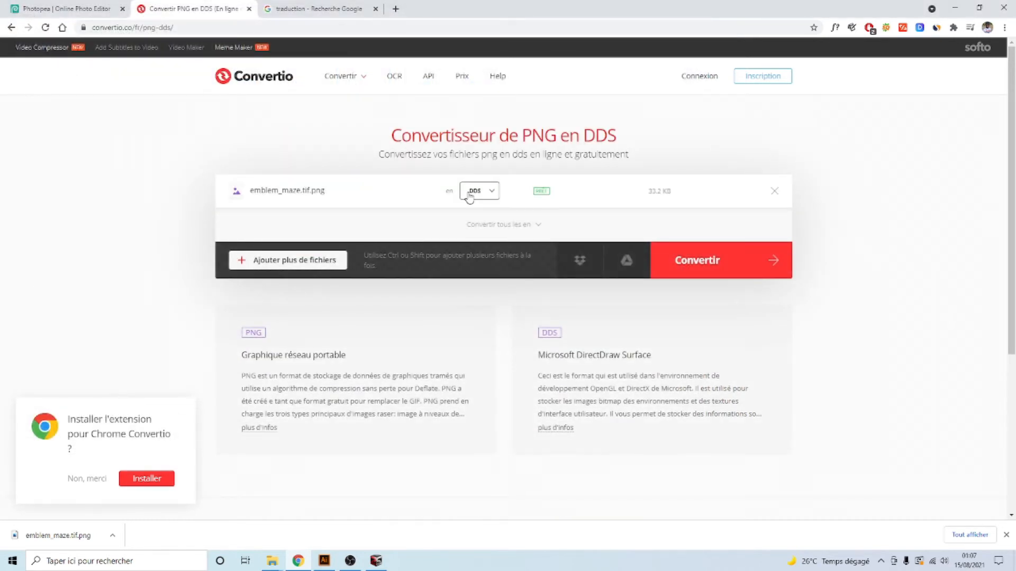
click(700, 261)
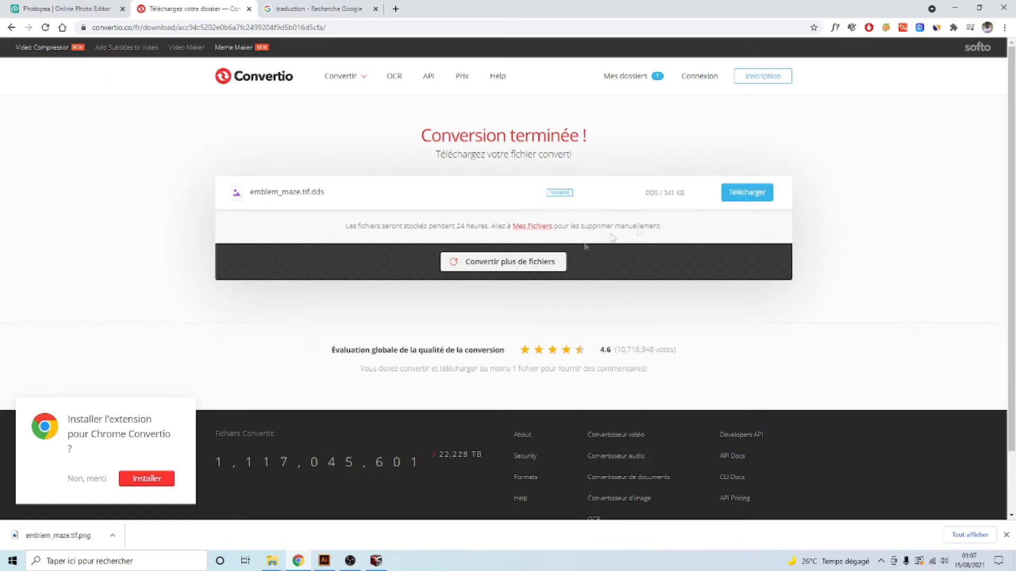
- Start downloading the converted DDS file and reuse the existing emblem_maze.tif name in the Modifié folder
click(744, 195)
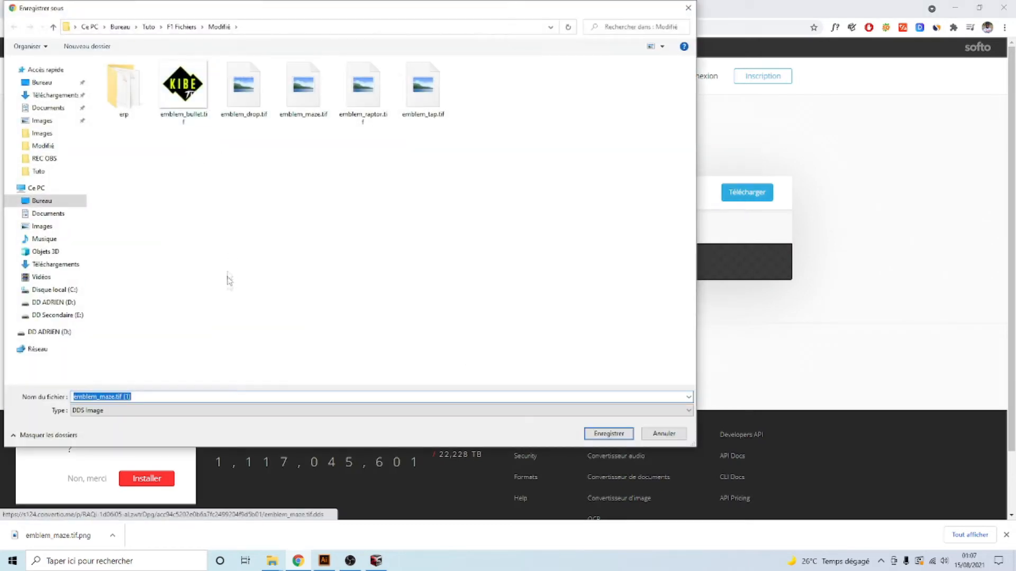
click(135, 396)
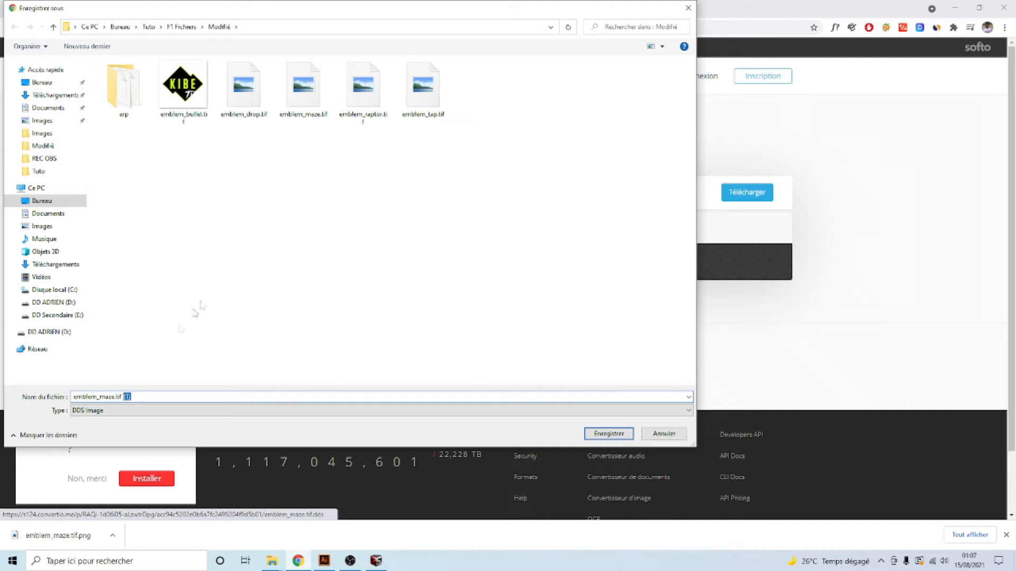
click(306, 94)
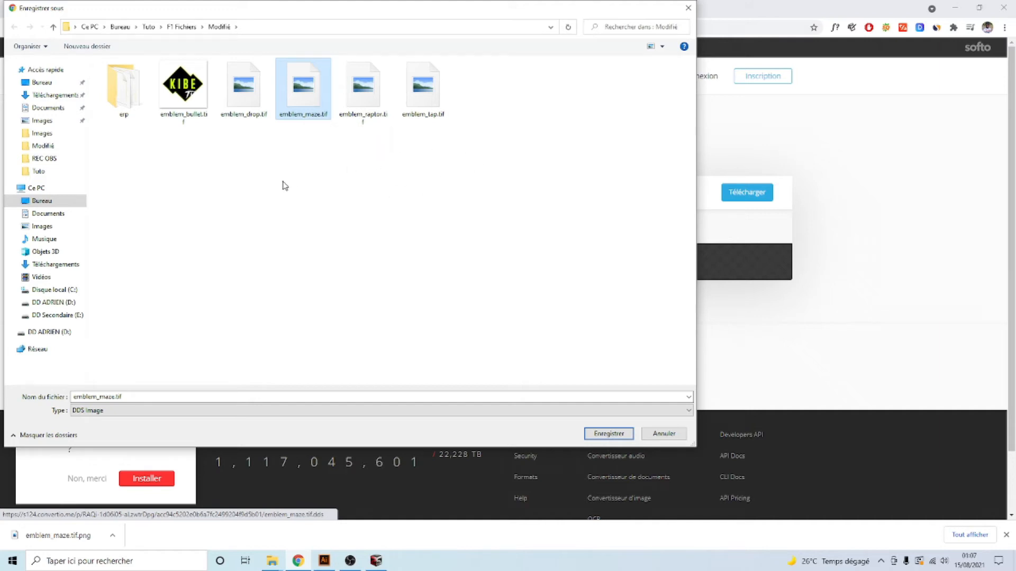
- Check the original emblem_maze file in the Origine folder with all file types listed, and return to the Modifié folder
click(182, 27)
double_click(183, 87)
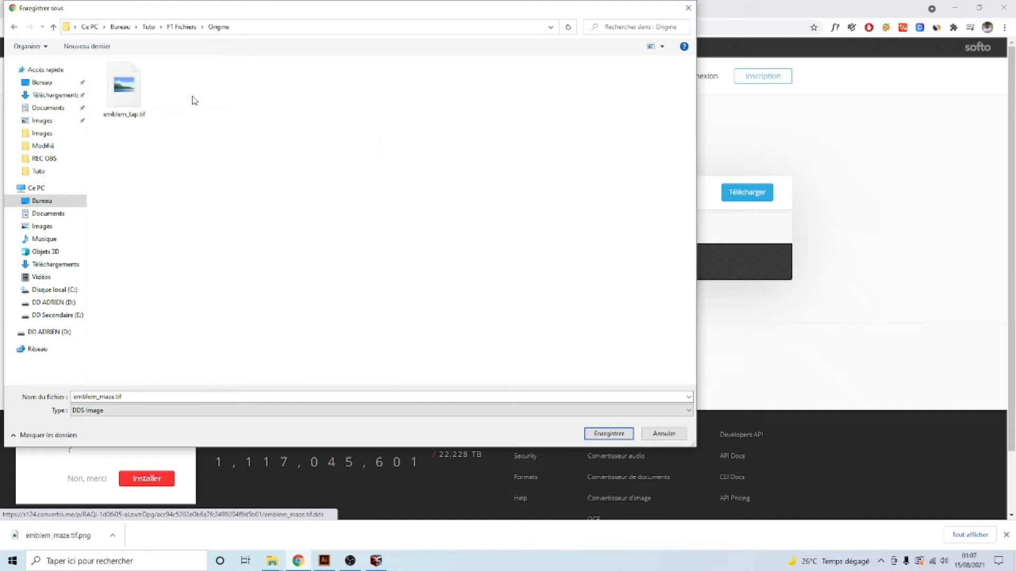
click(190, 412)
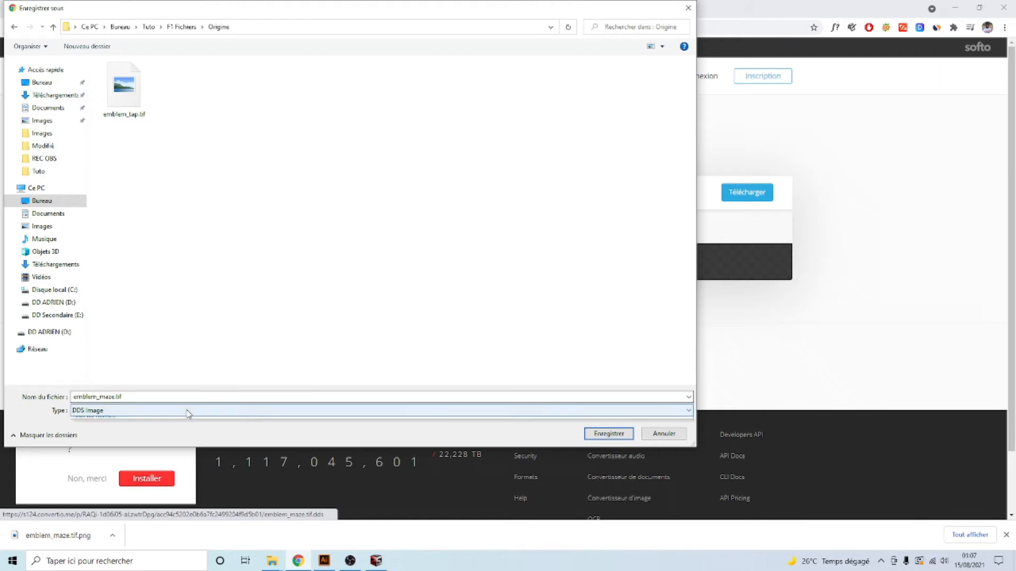
click(129, 430)
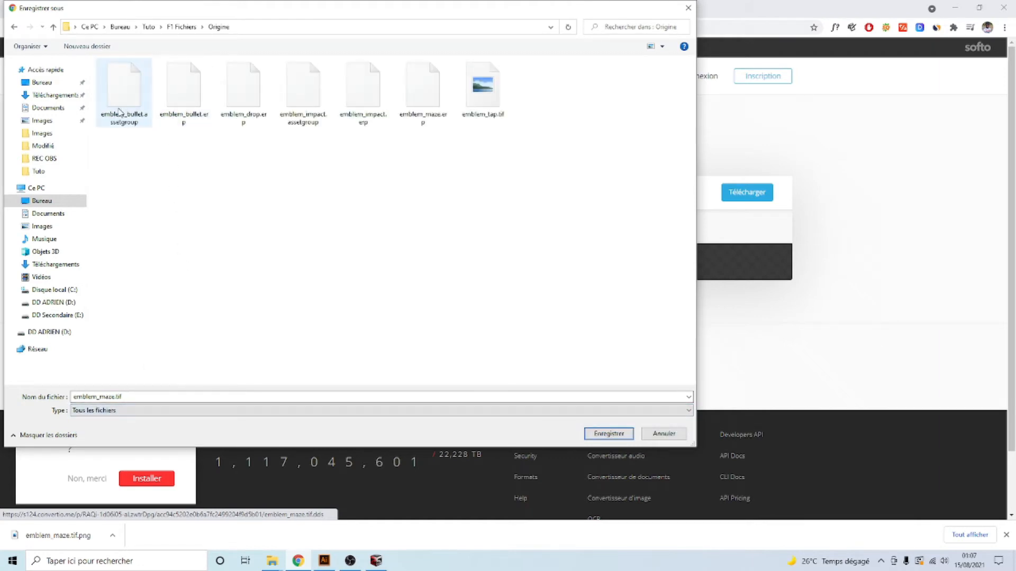
click(428, 104)
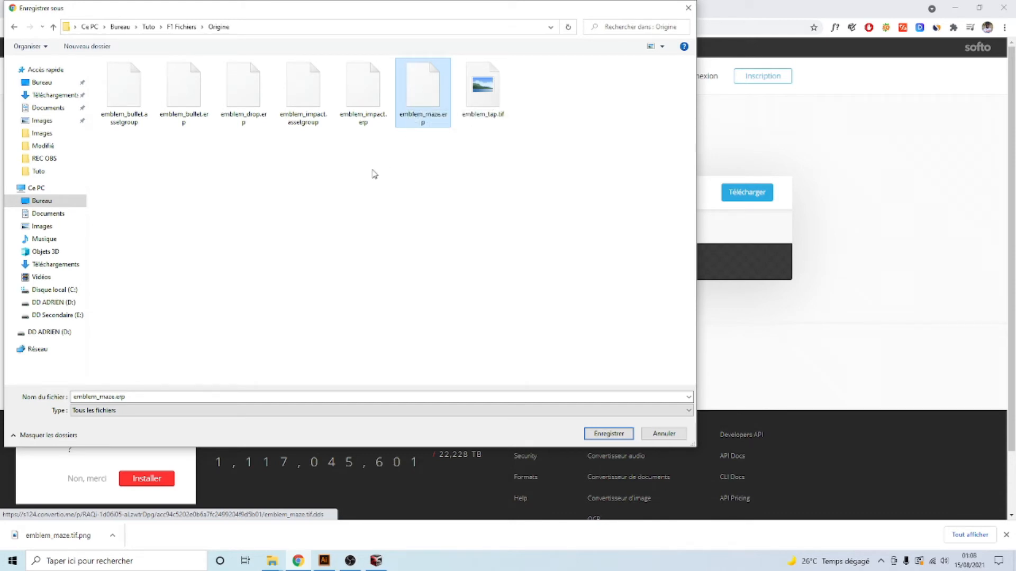
key(BackSpace)
double_click(118, 89)
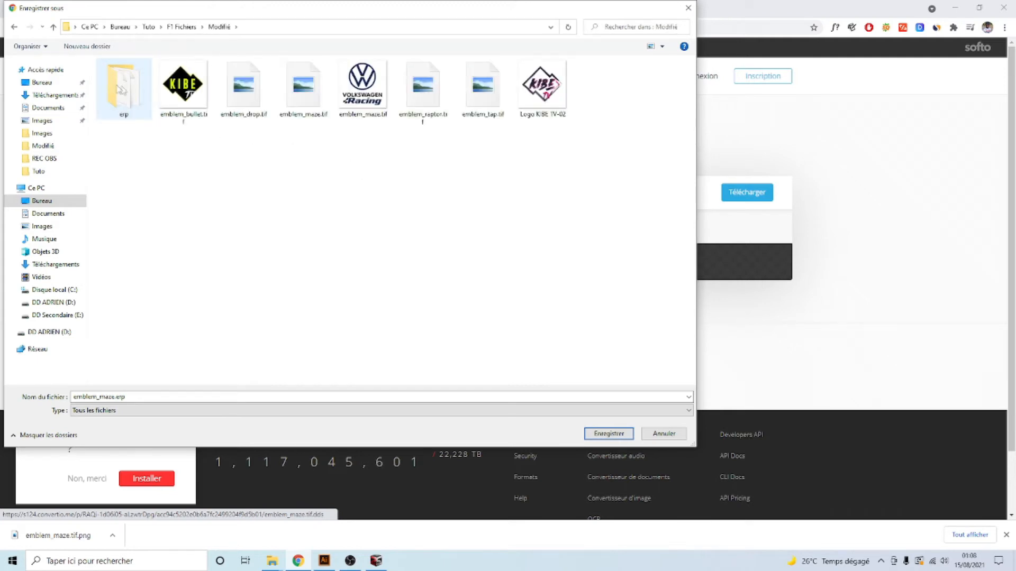
- Save the DDS download over the existing emblem_maze.tif image in the Modifié folder
click(297, 78)
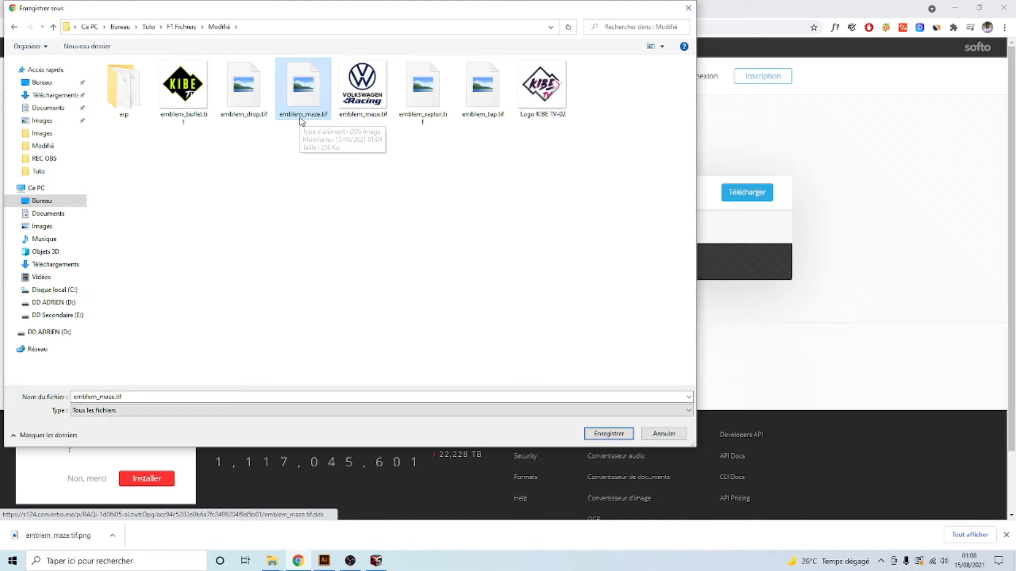
click(609, 434)
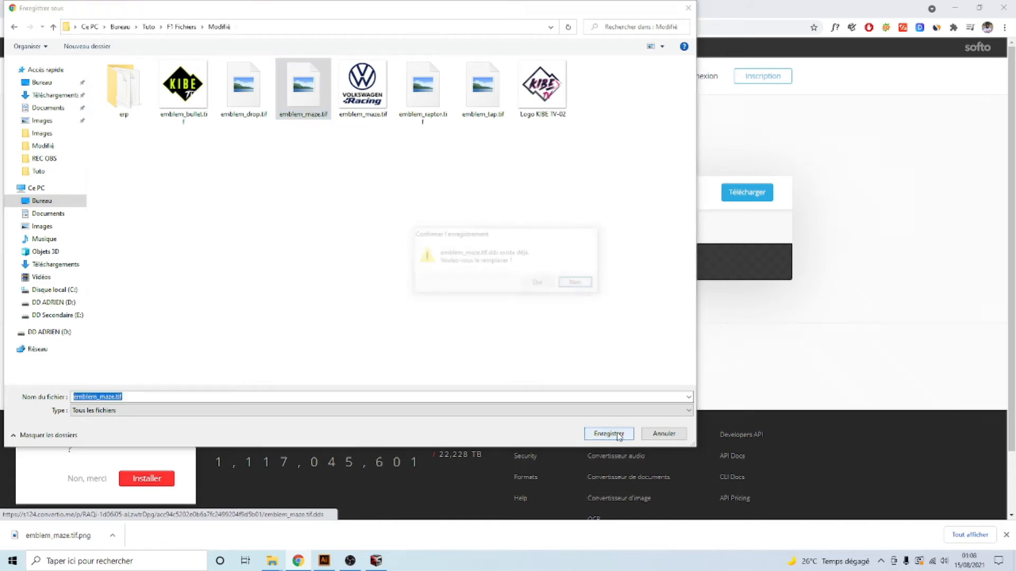
click(537, 285)
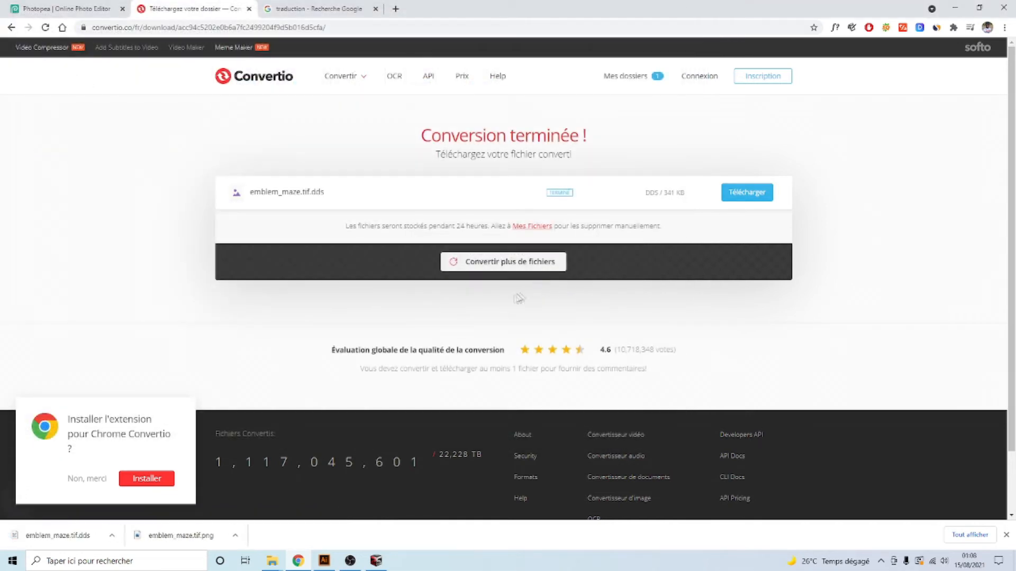
- Switch to Ego ERP Archiver and import the Volkswagen Racing emblem_maze.tif DDS from Modifié over the maze texture
click(376, 561)
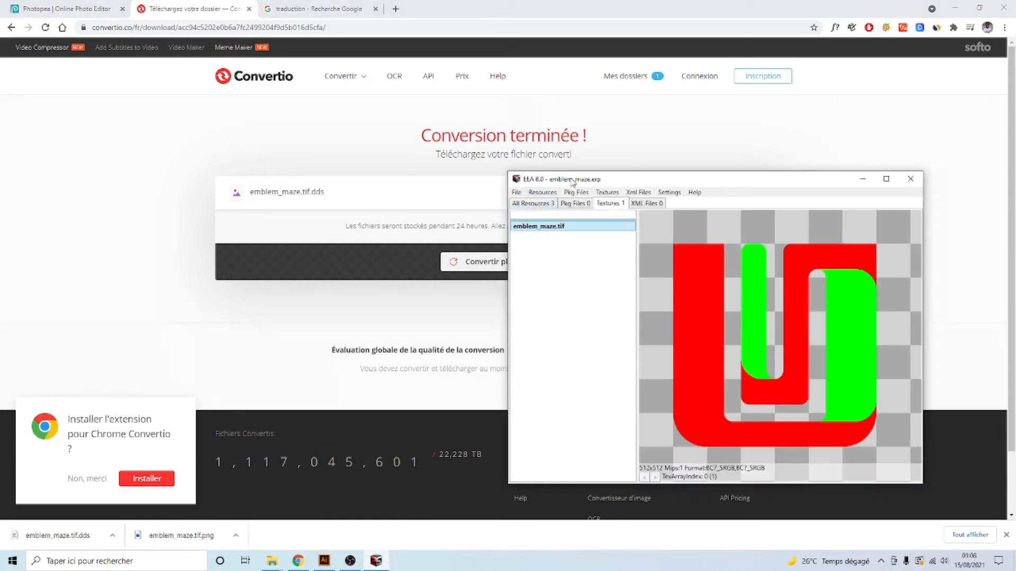
drag(573, 181, 500, 135)
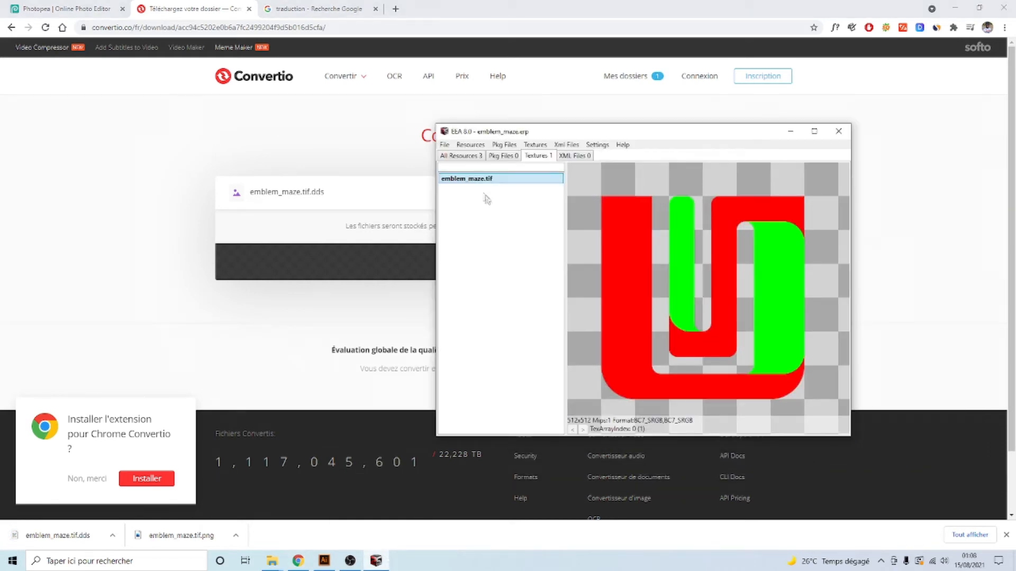
click(538, 146)
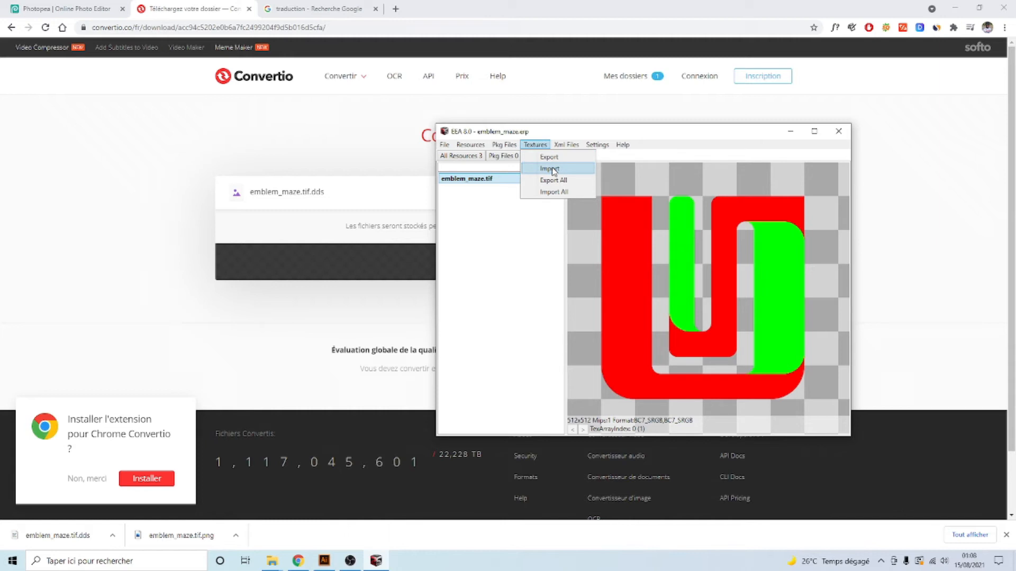
click(554, 171)
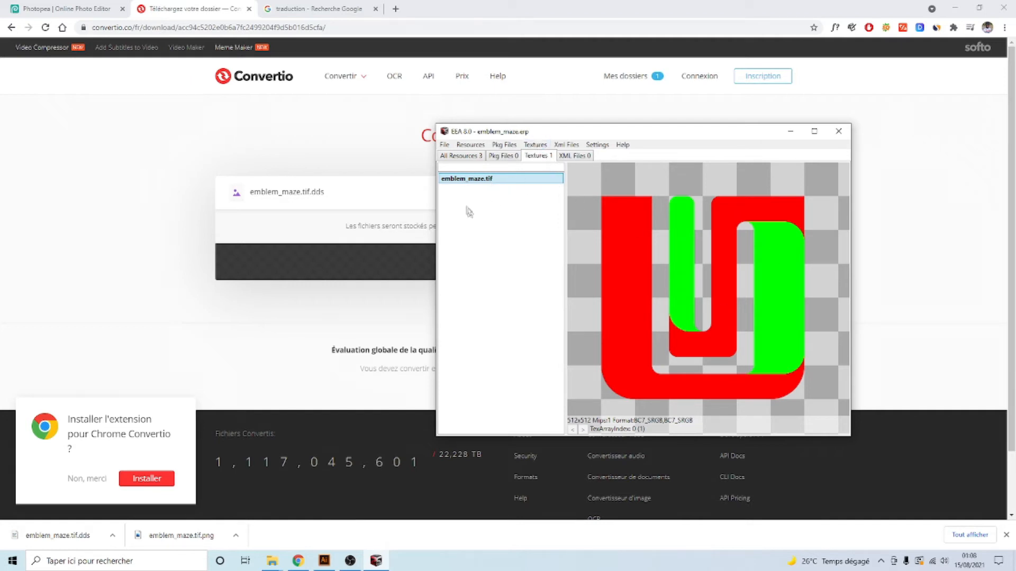
click(535, 146)
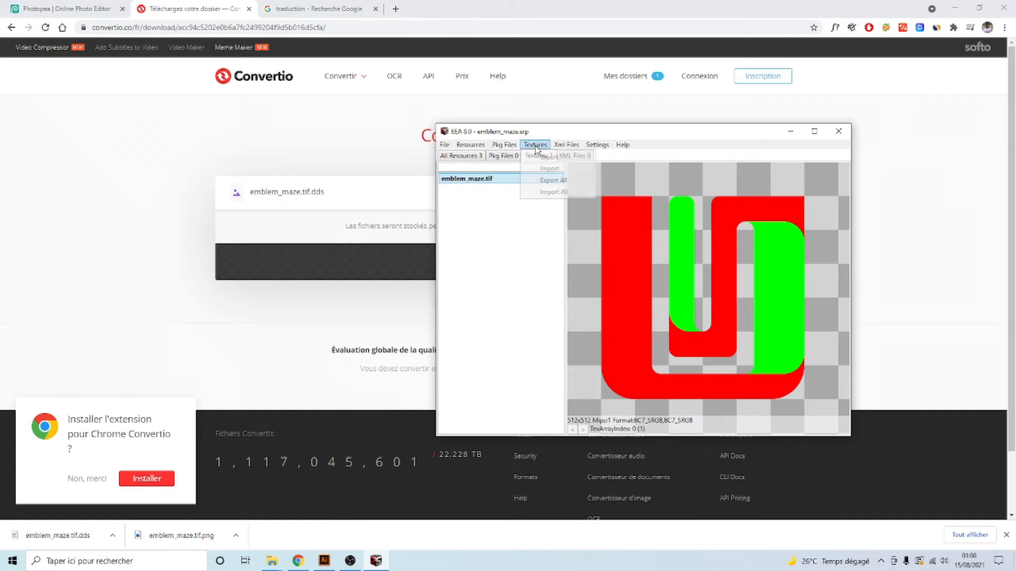
click(545, 169)
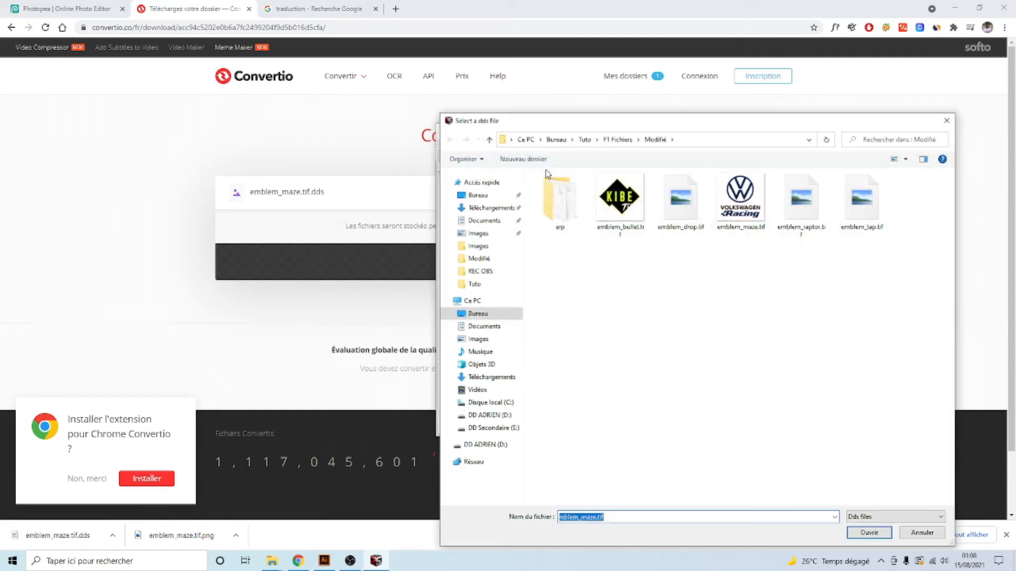
click(719, 217)
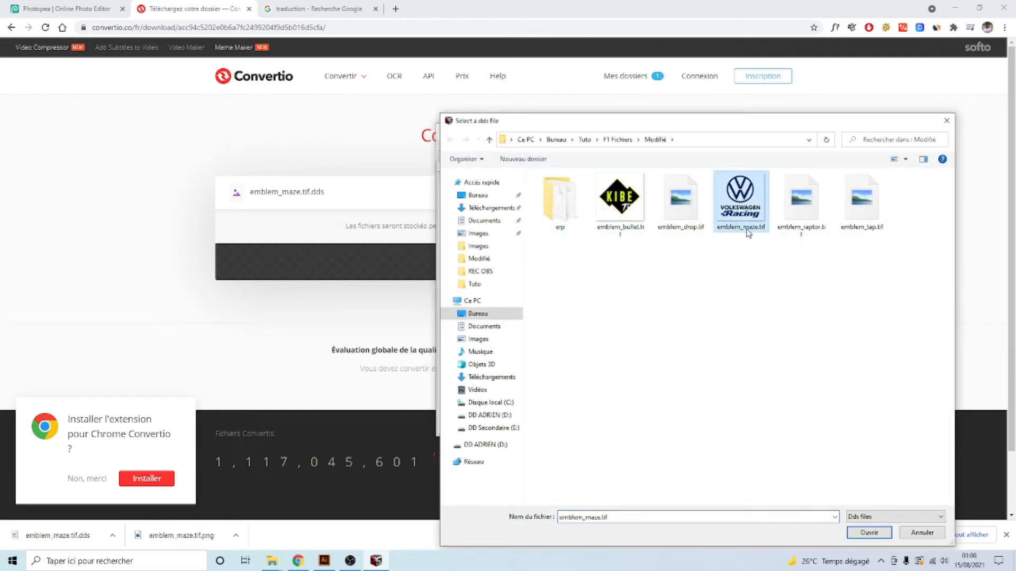
click(863, 533)
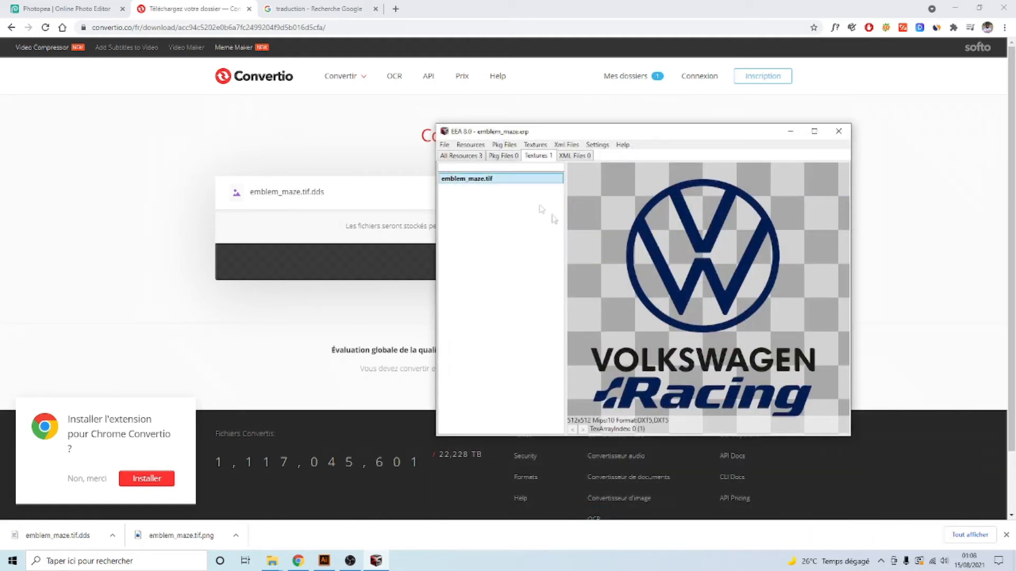
- Save the archive as emblem_maze in the Tuto > F1 Fichiers > Modifié > erp folder on the desktop
click(444, 145)
click(469, 164)
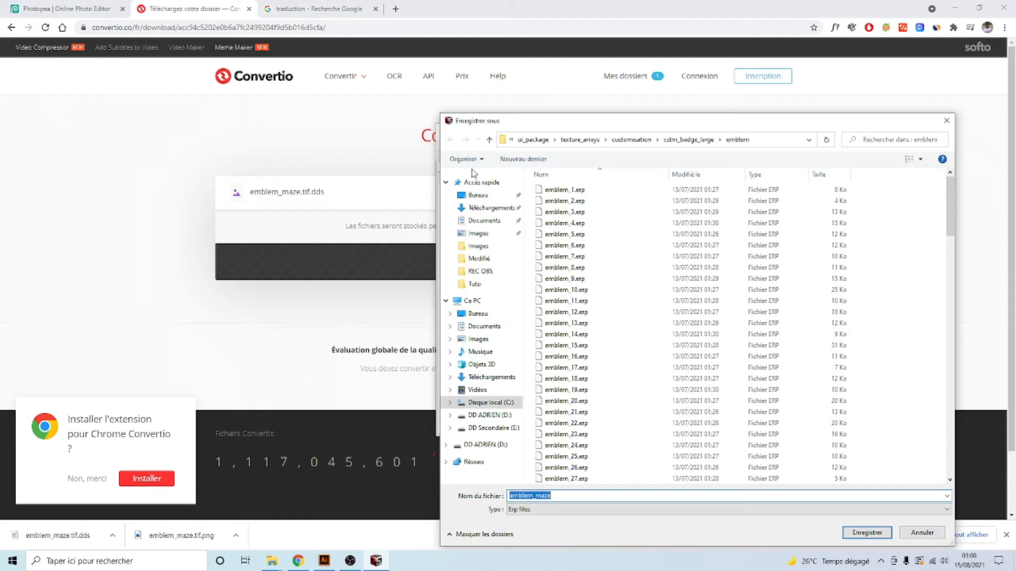
click(489, 195)
double_click(550, 187)
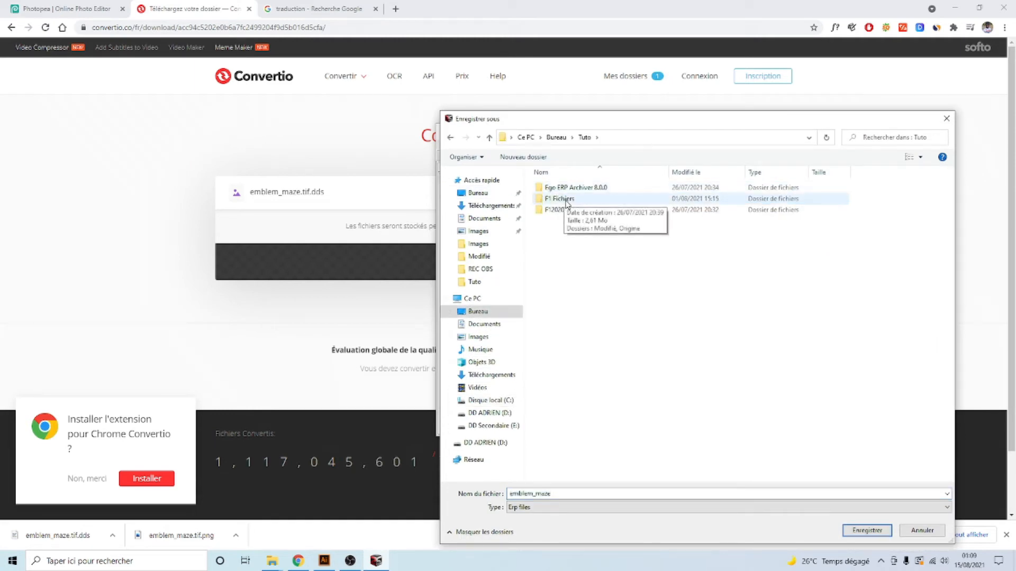
double_click(566, 203)
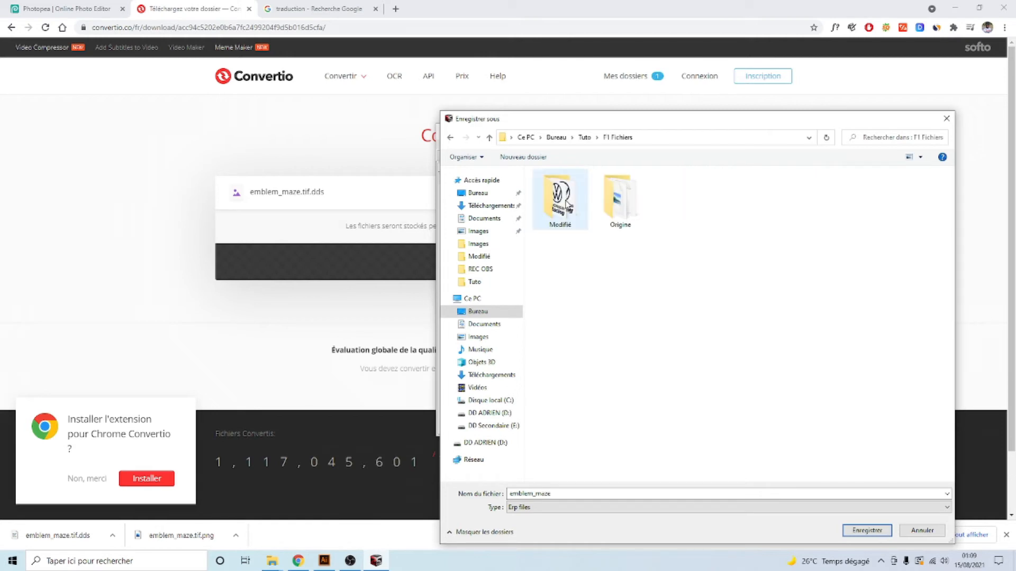
double_click(566, 204)
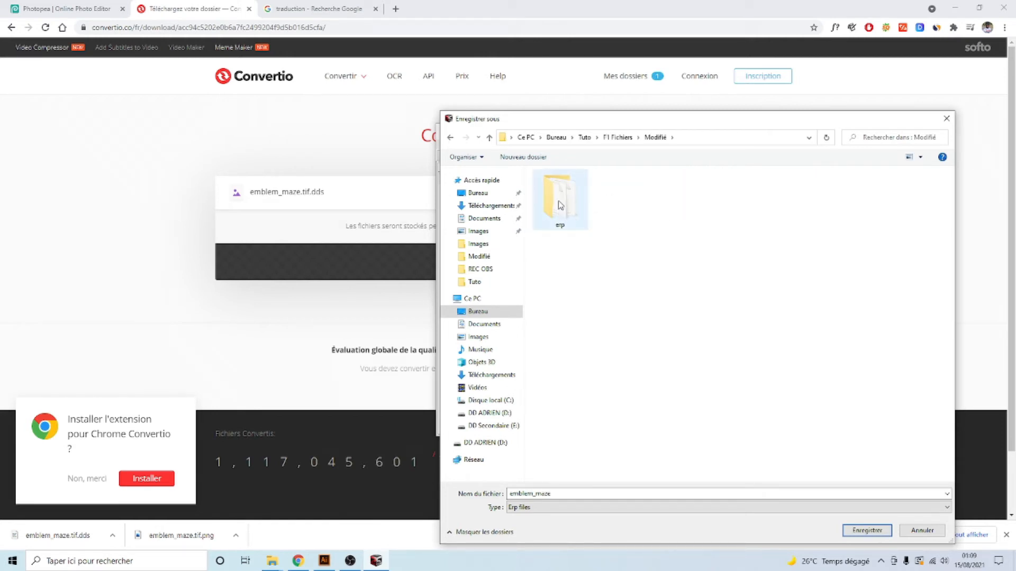
double_click(559, 205)
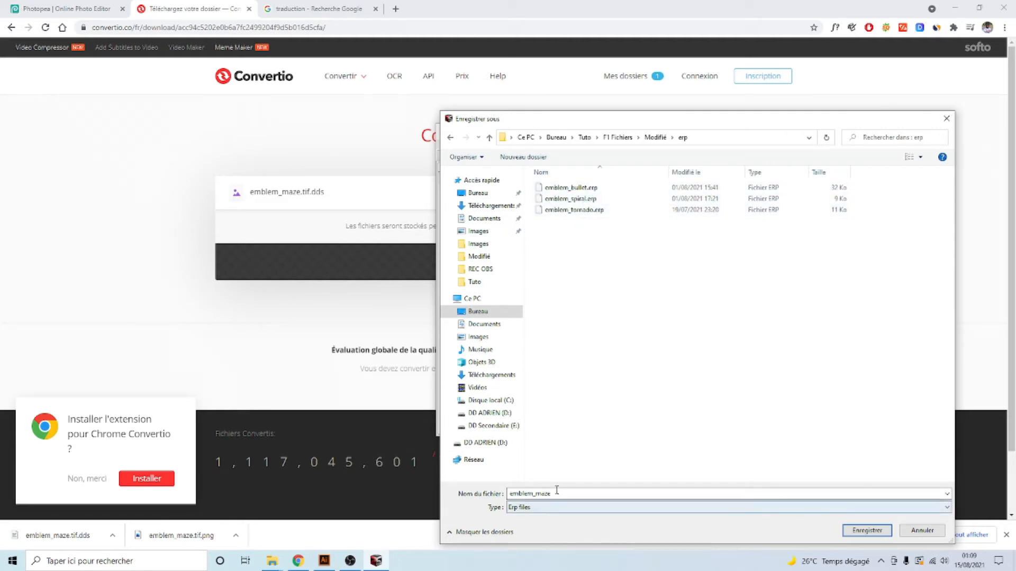
click(852, 531)
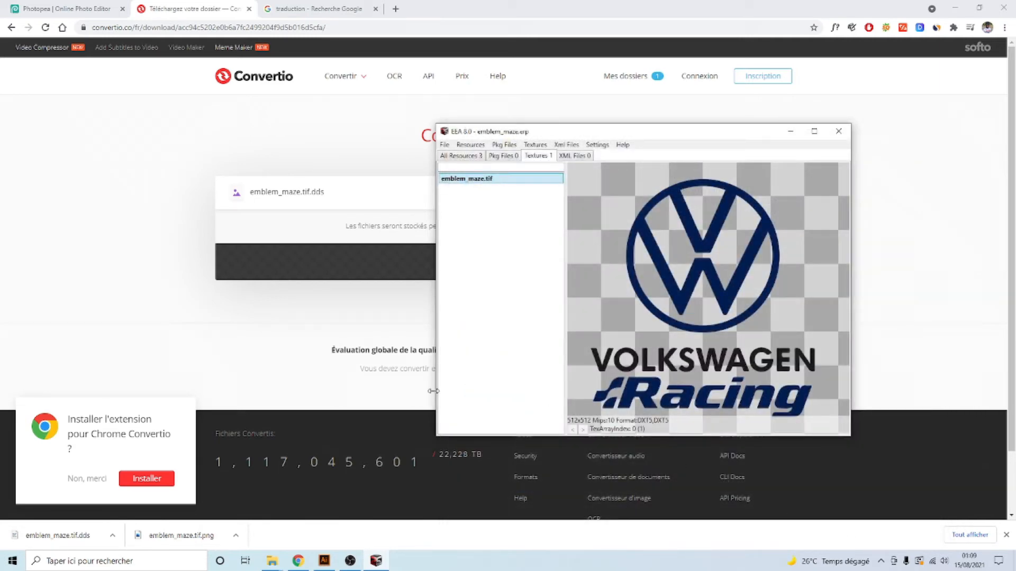
- Switch to the Modifié folder in File Explorer and open its erp subfolder
mouse_move(277, 558)
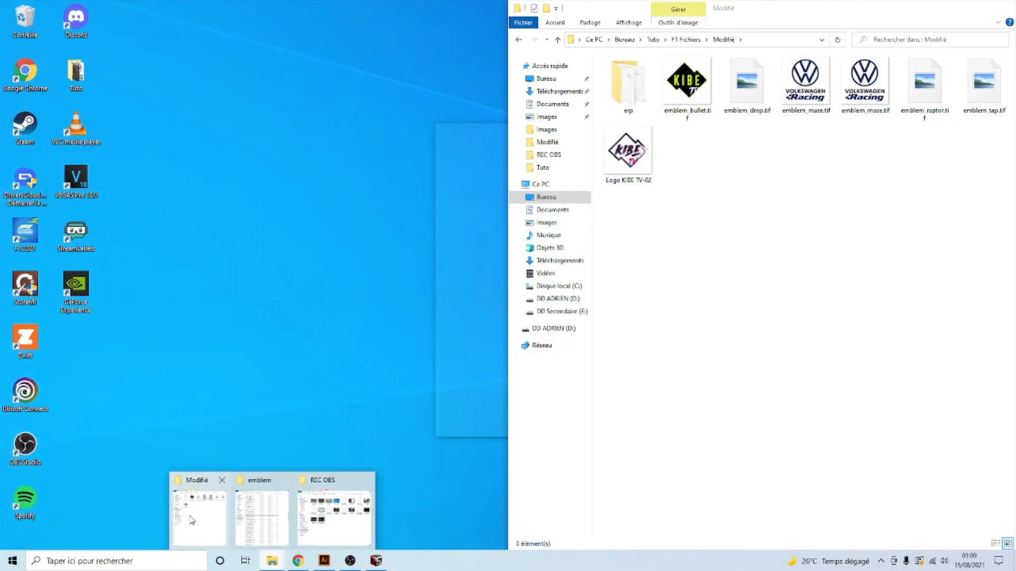
click(197, 520)
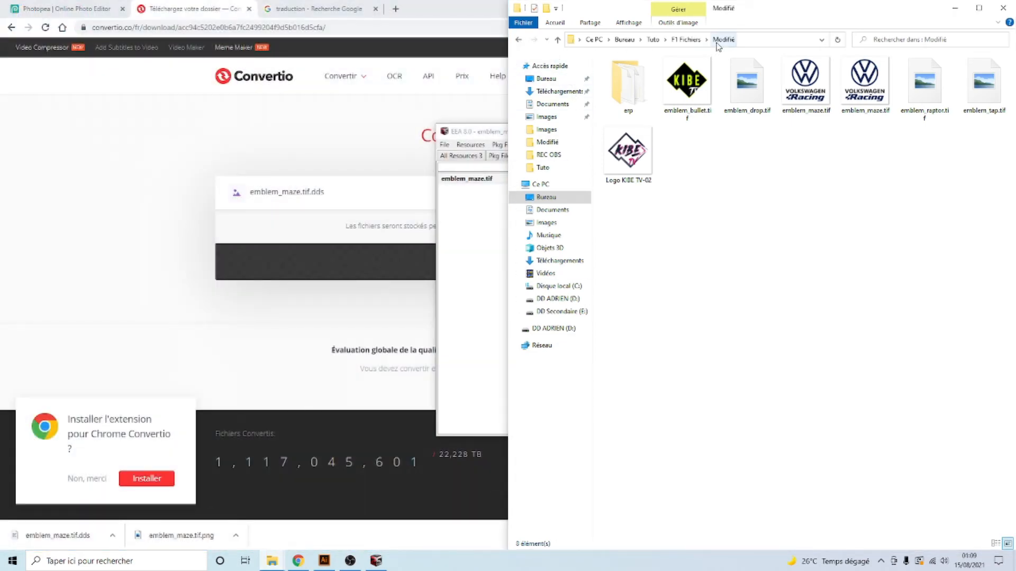
click(815, 97)
click(805, 188)
double_click(635, 89)
click(643, 86)
click(671, 134)
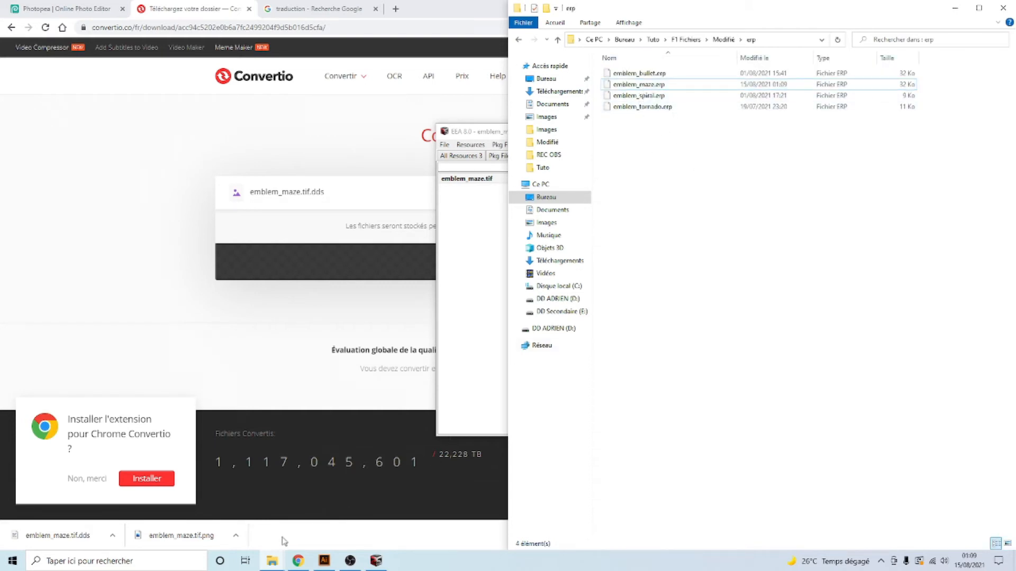
- Copy emblem_maze.erp from the erp folder into the game's cstm_badge_large emblem folder, replacing the existing file
click(273, 560)
click(262, 510)
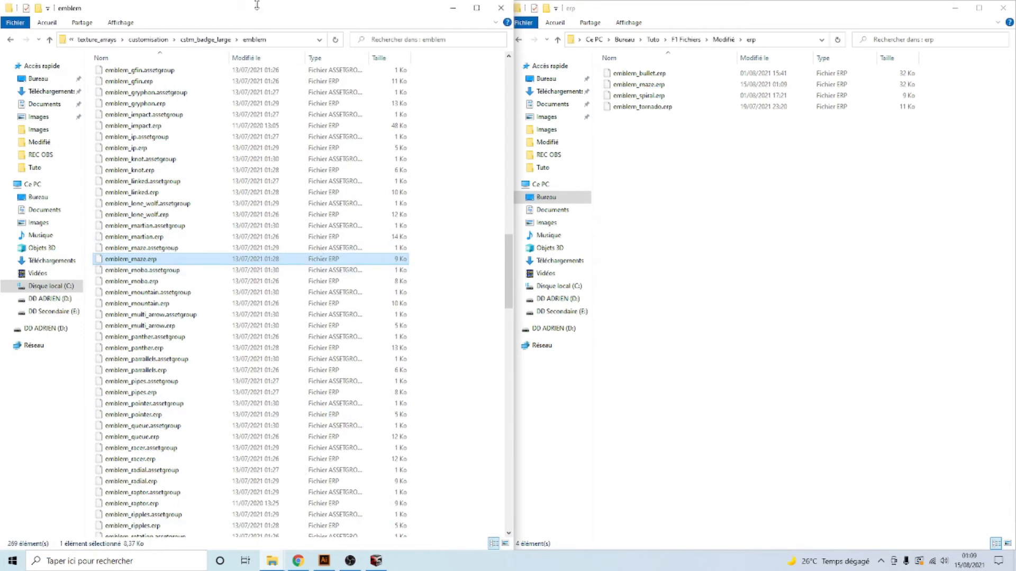
click(694, 172)
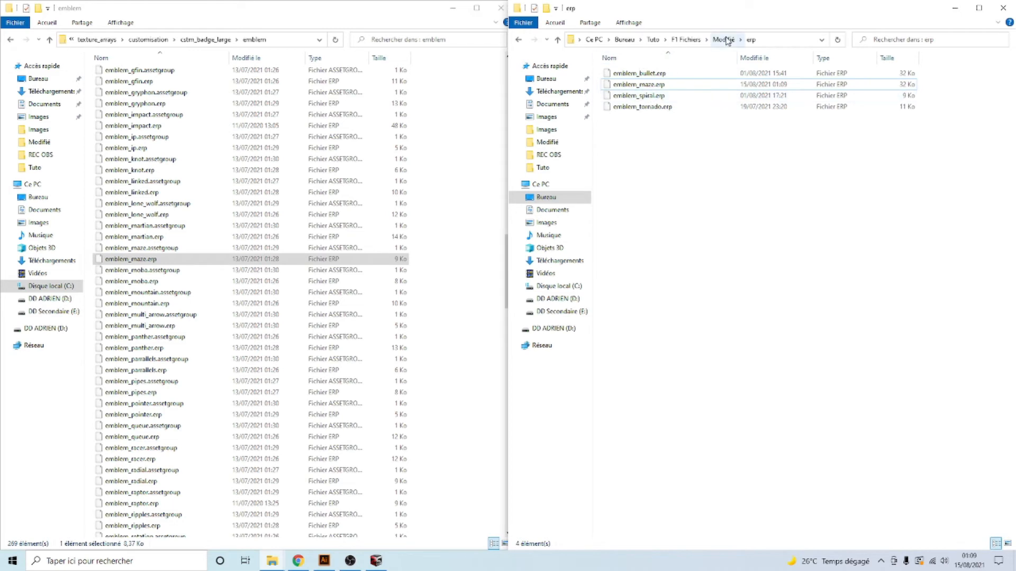
click(645, 88)
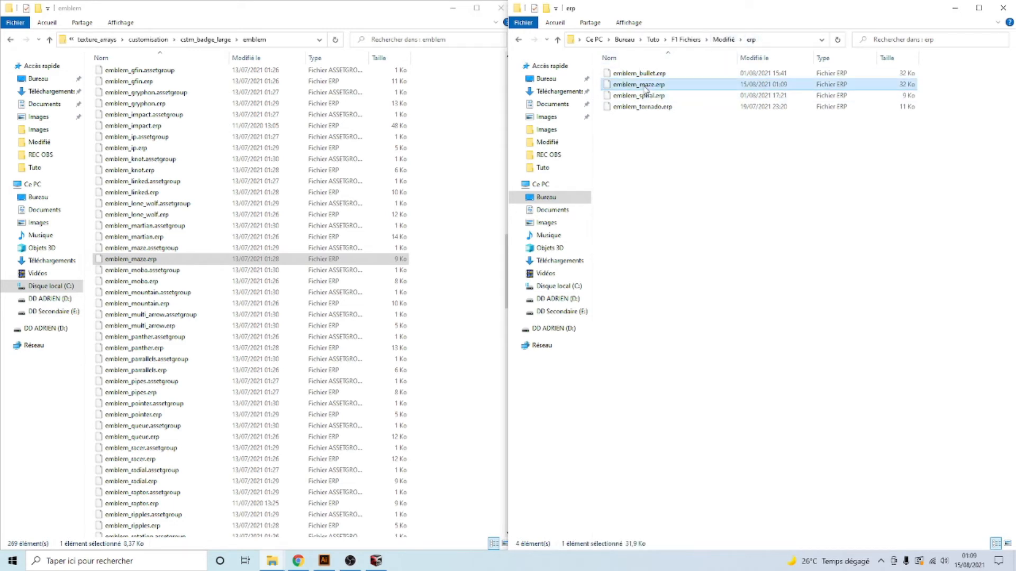
click(655, 154)
click(656, 86)
drag(660, 90, 286, 177)
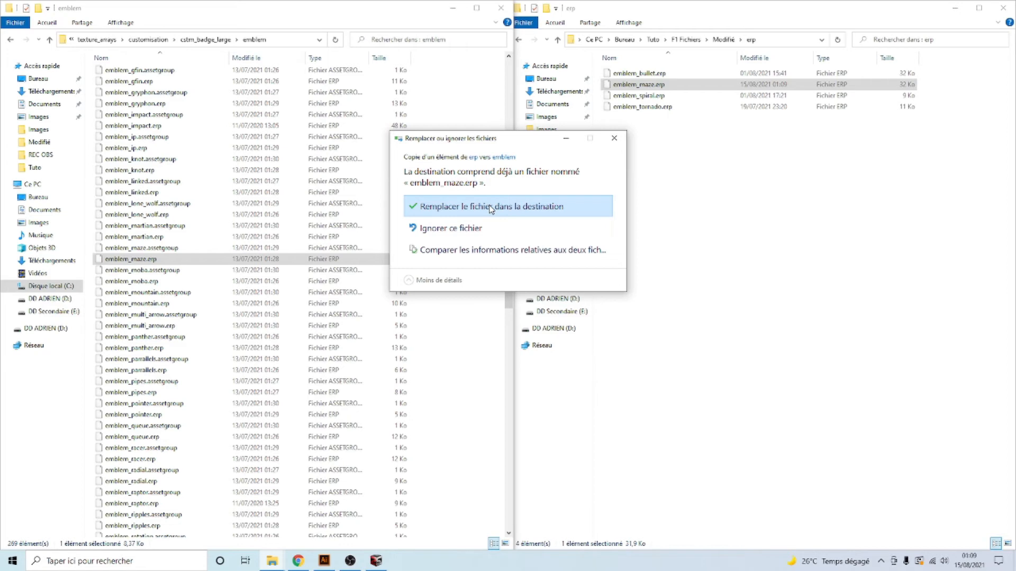
click(491, 209)
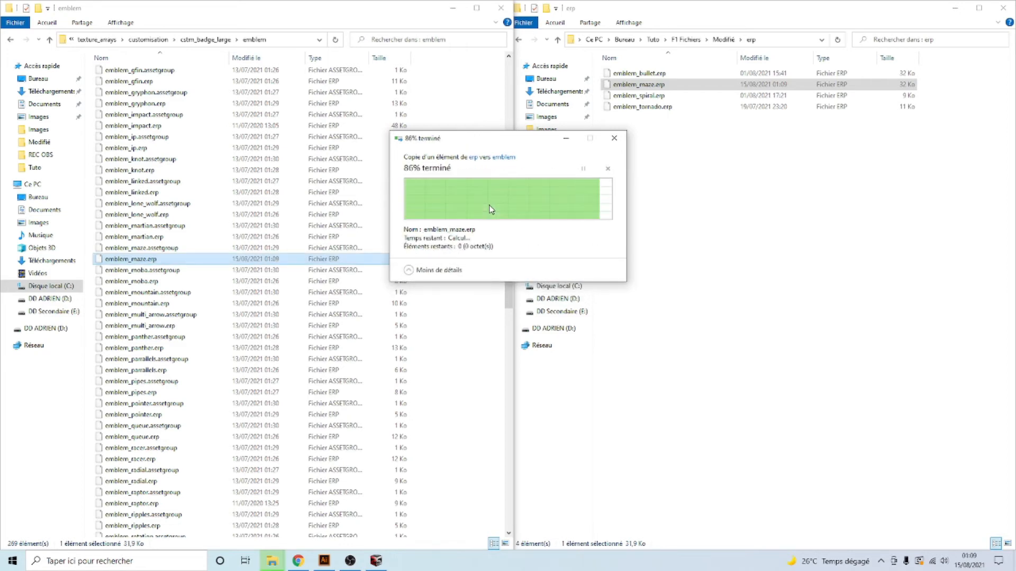
click(708, 247)
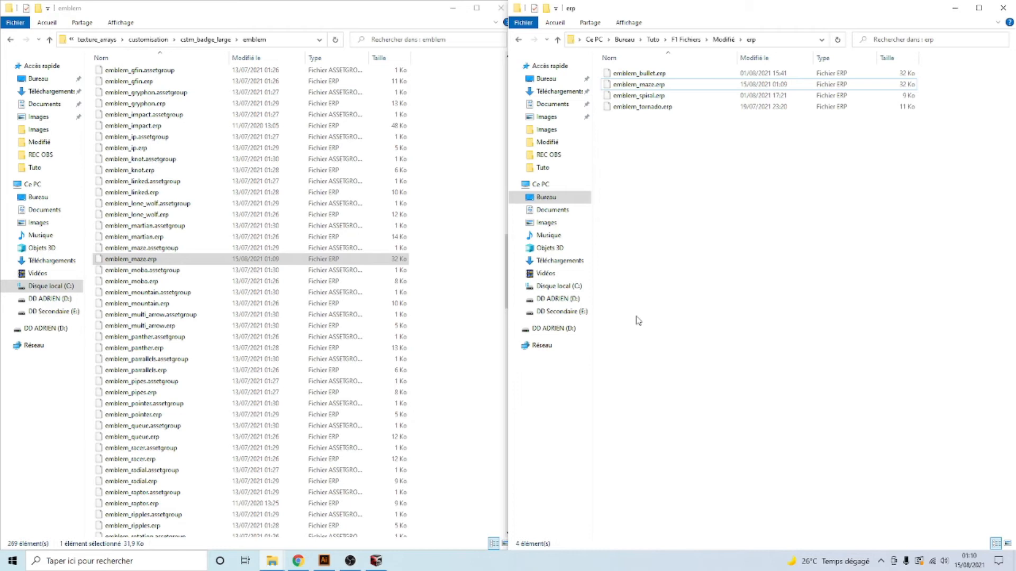
- Review the modified emblem ERP files kept in the erp subfolder of Modifié
click(723, 39)
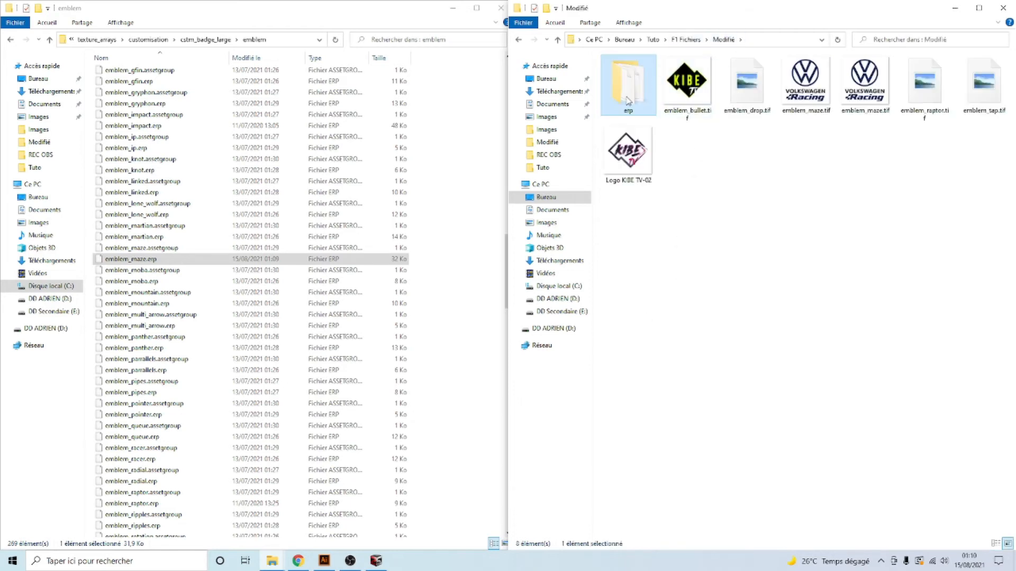
double_click(628, 100)
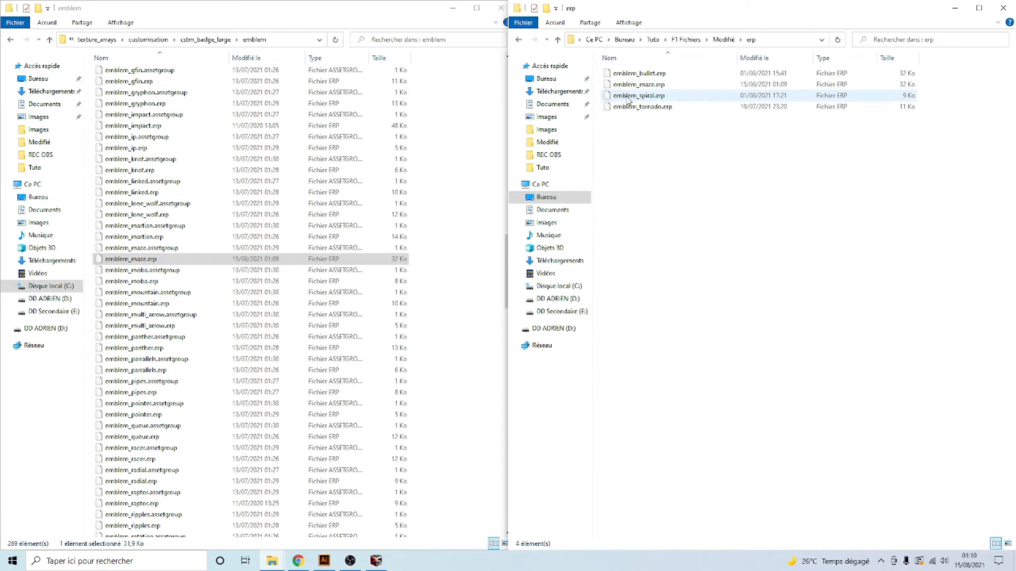
drag(641, 165, 639, 73)
click(644, 148)
drag(639, 165, 641, 76)
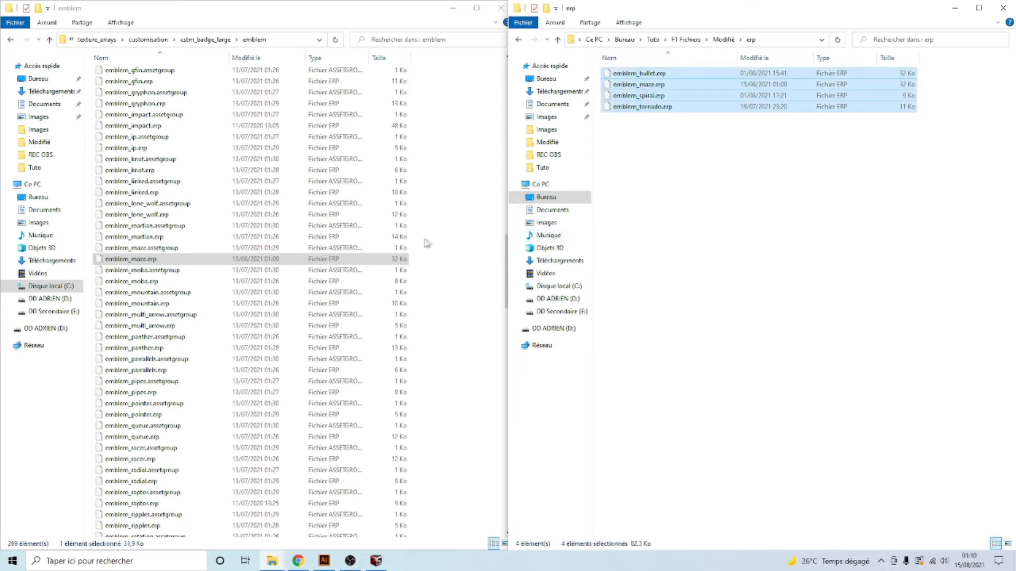
click(108, 262)
drag(678, 216, 741, 154)
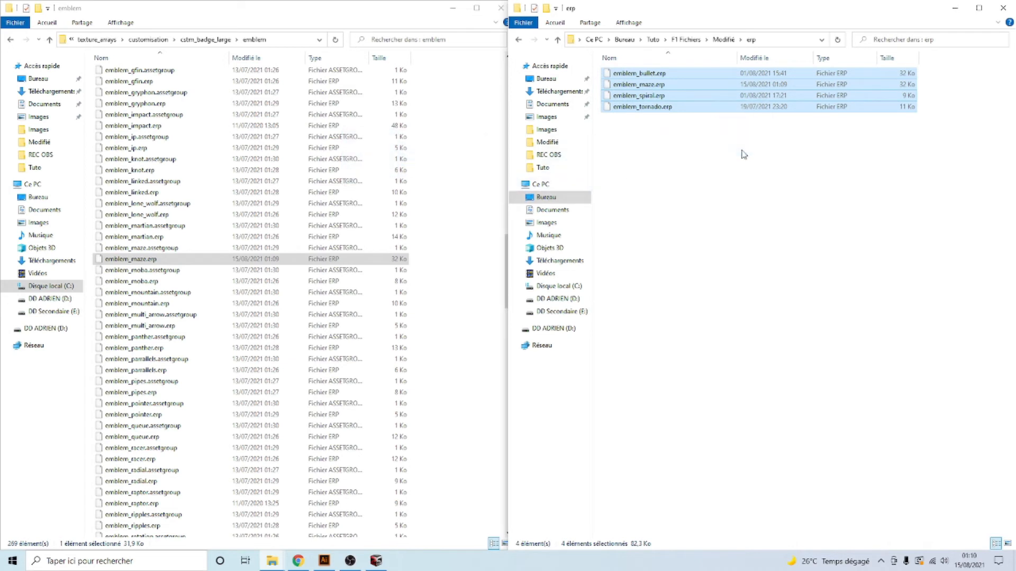
click(682, 140)
click(661, 75)
click(688, 228)
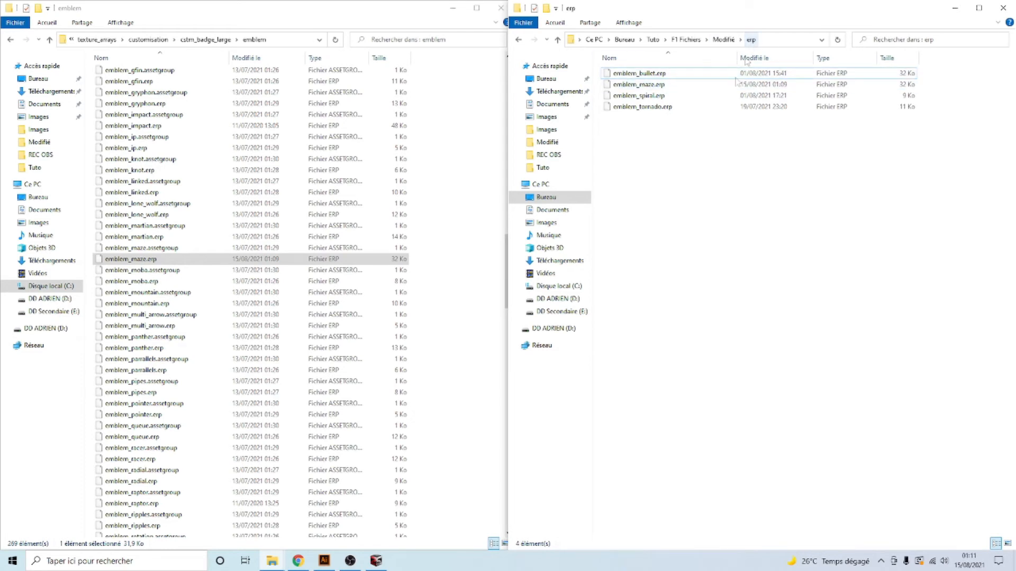
mouse_move(597, 1)
mouse_down()
mouse_move(601, 18)
mouse_move(600, 1)
mouse_up()
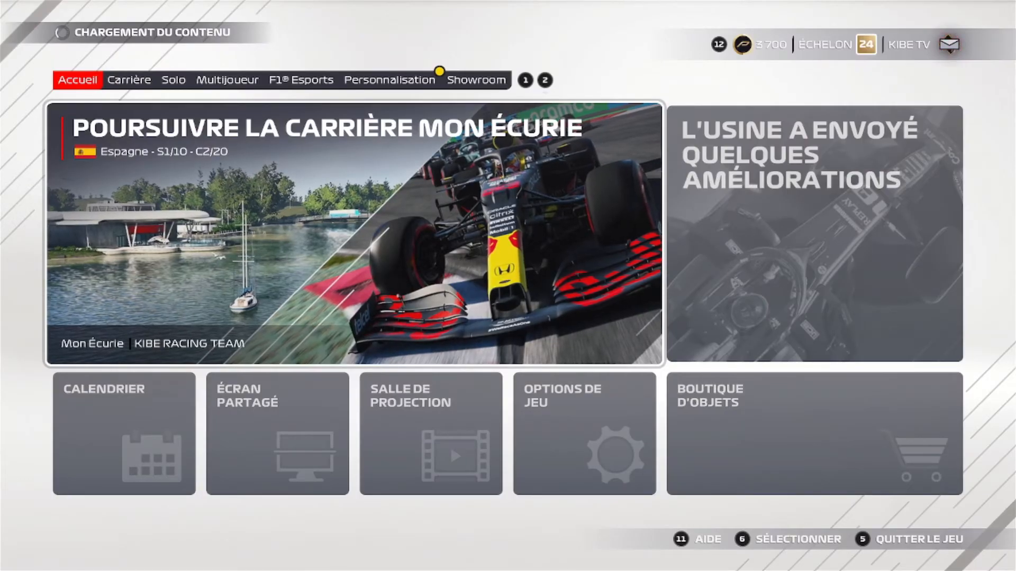
- Switch to F1 2021 and open Insignes under Personnalisation
key(2)
key(2)
key(2)
key(2)
key(2)
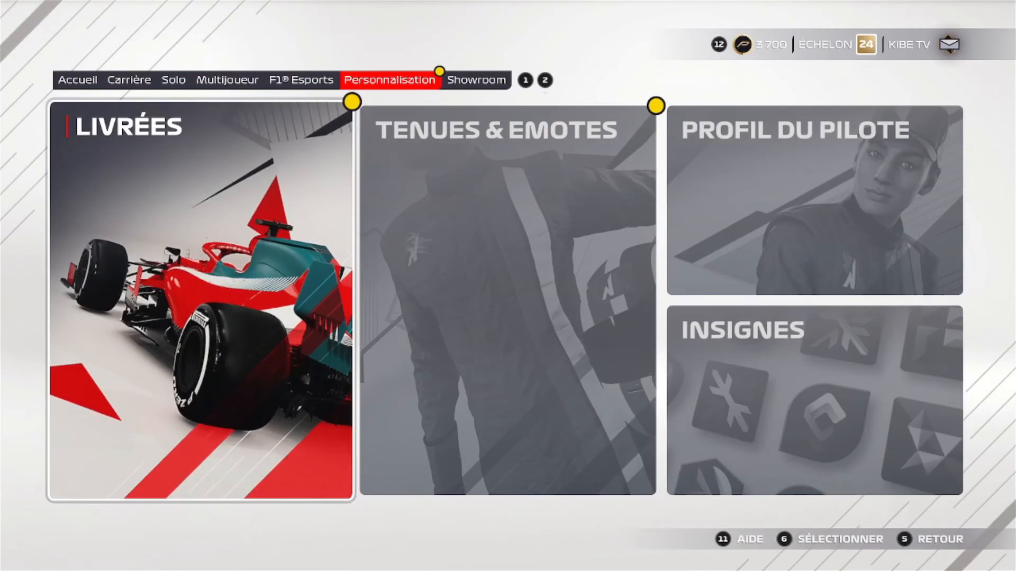
key(Right)
key(Down)
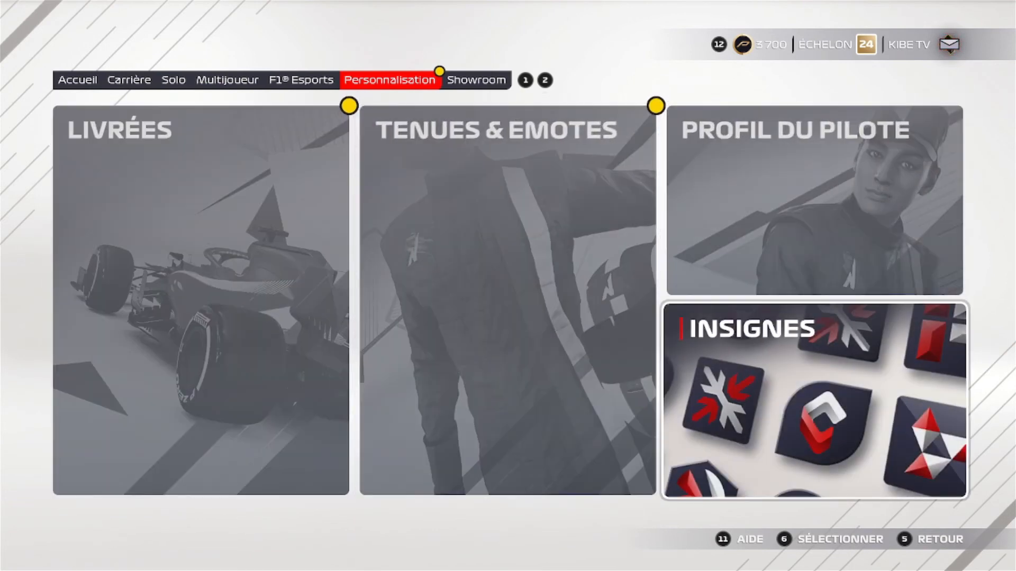
key(Return)
- Look through the saved badge designs and open Design 4 for modification
key(Right)
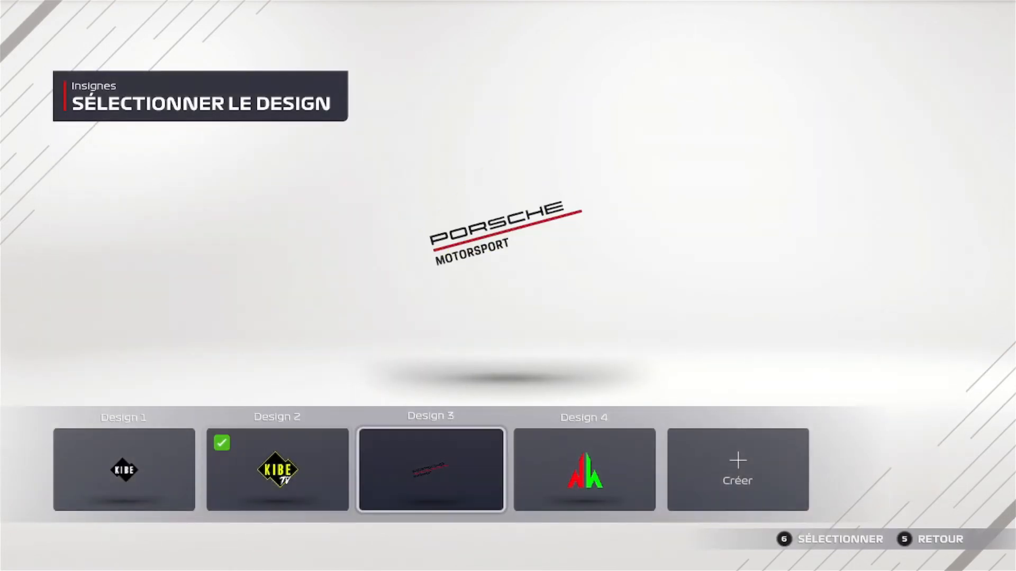
key(Right)
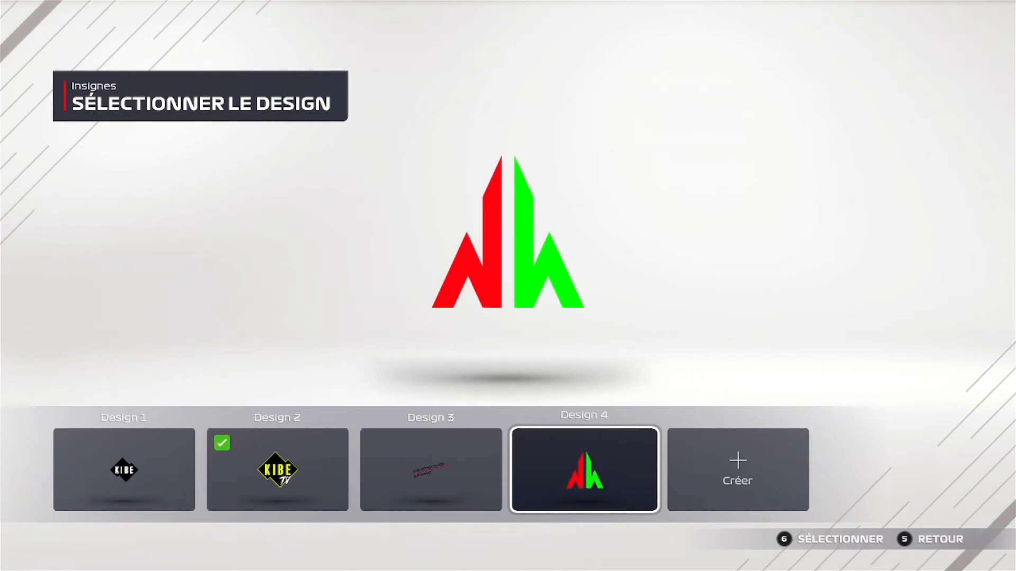
key(Left)
key(Left)
key(Right)
key(Right)
key(Right)
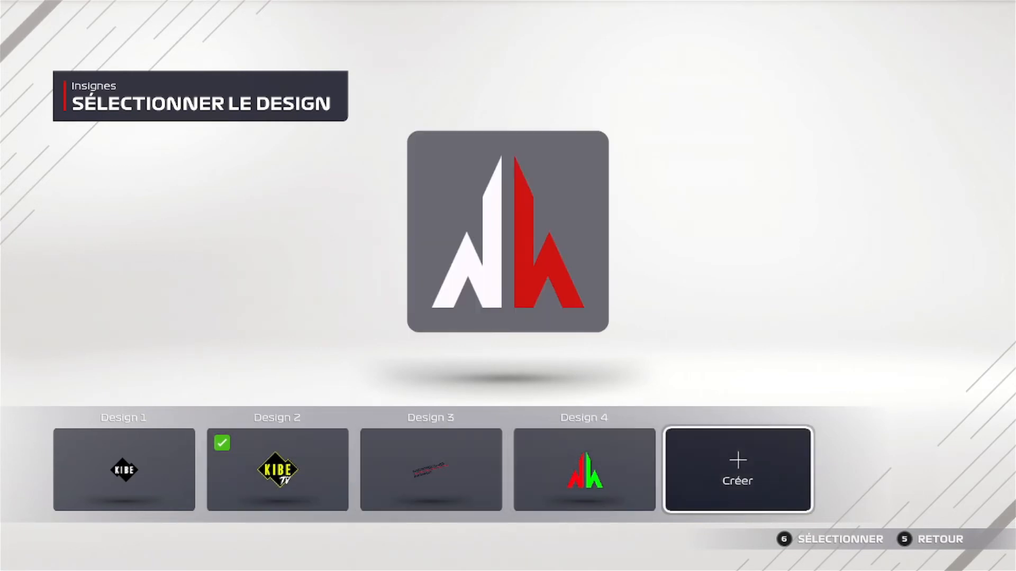
key(Left)
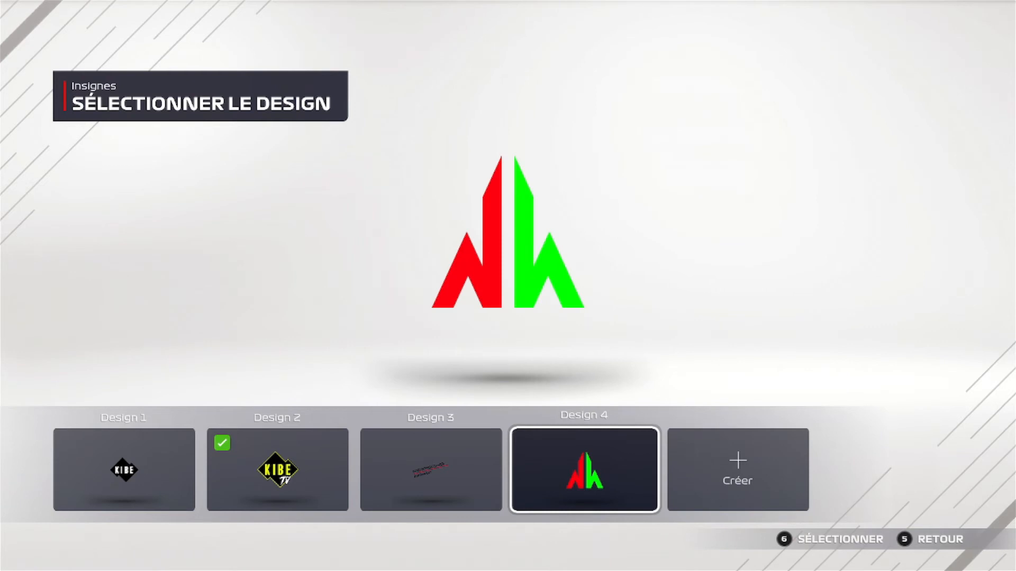
key(Return)
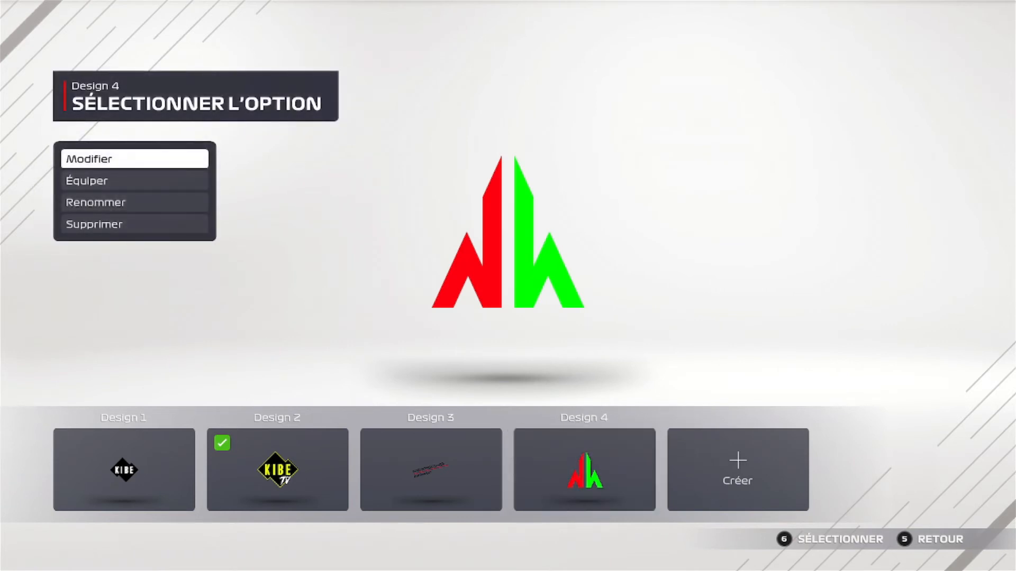
key(Return)
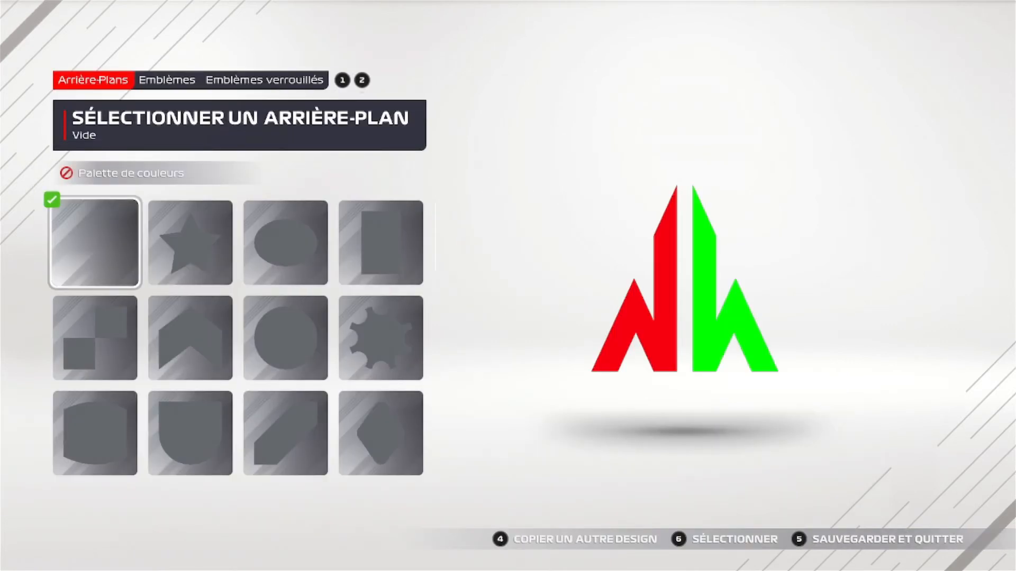
- Browse the available emblems down to Labyrinthe to check the Volkswagen Racing logo in the preview
key(2)
key(Right)
key(Down)
key(Down)
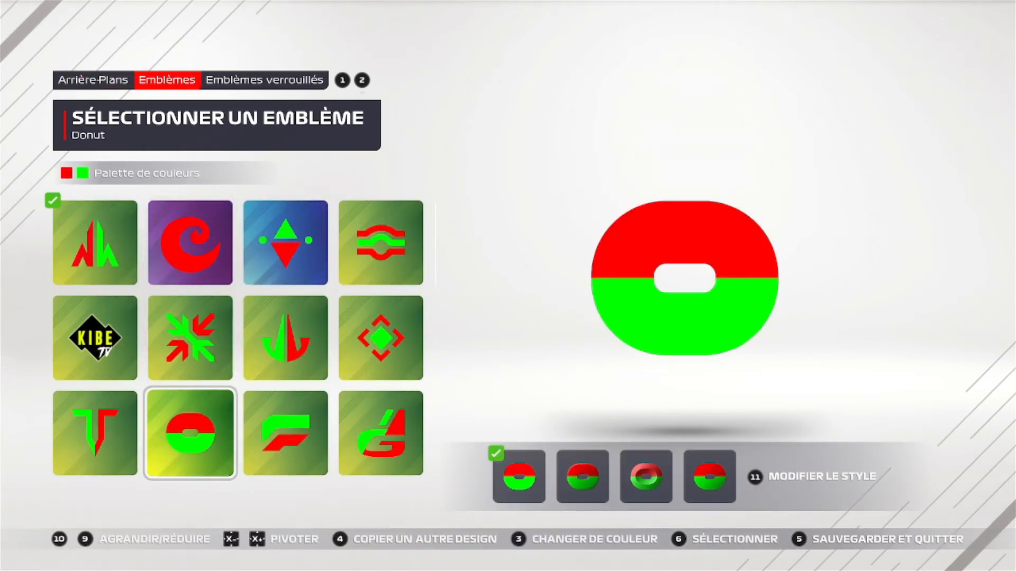
key(Down)
key(Down)
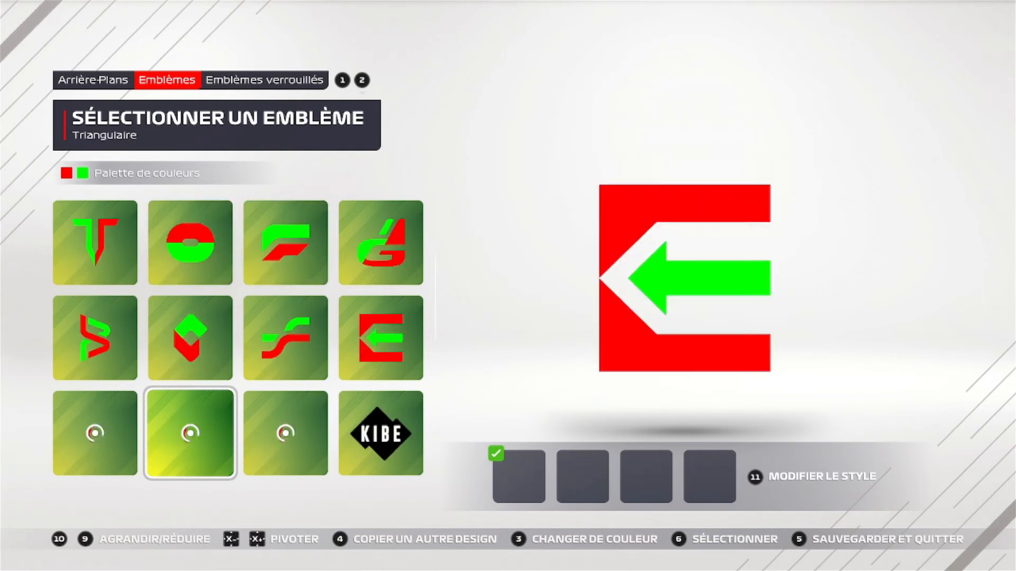
key(Down)
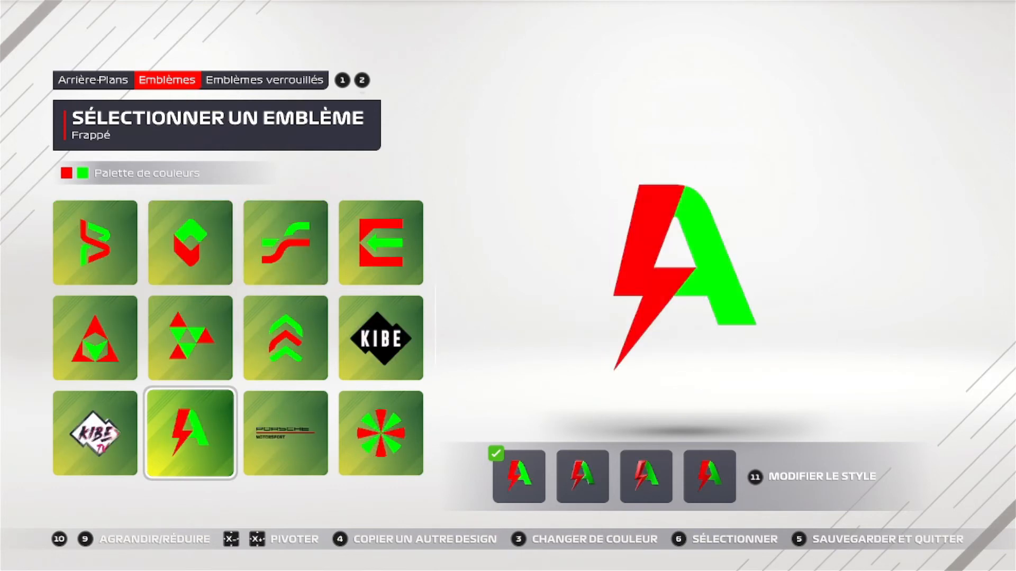
key(Down)
key(Left)
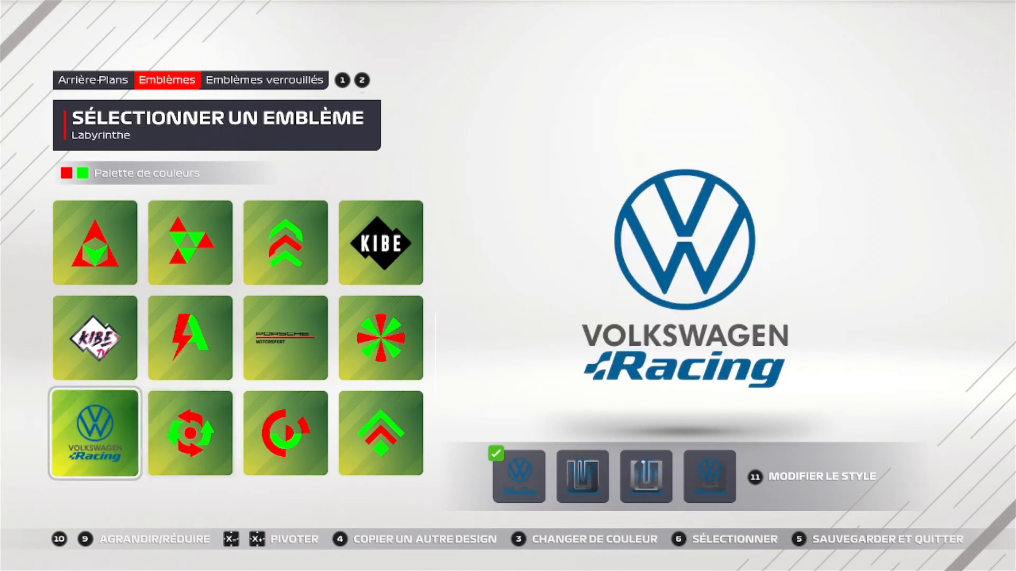
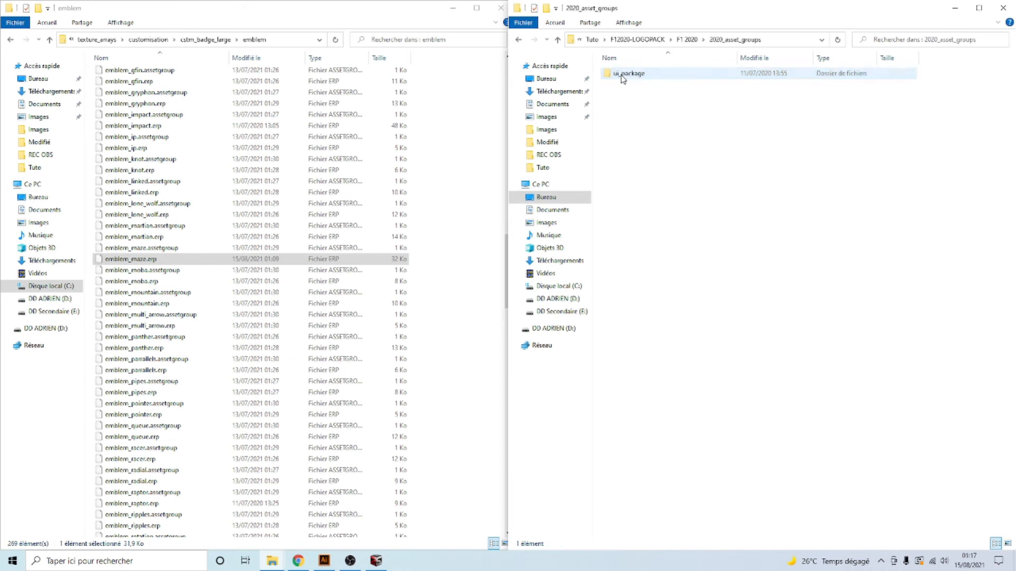
- Open the emblem folder in F12020-LOGOPACK through ui_package, texture_arrays, customisation and cstm_badge_large
click(622, 77)
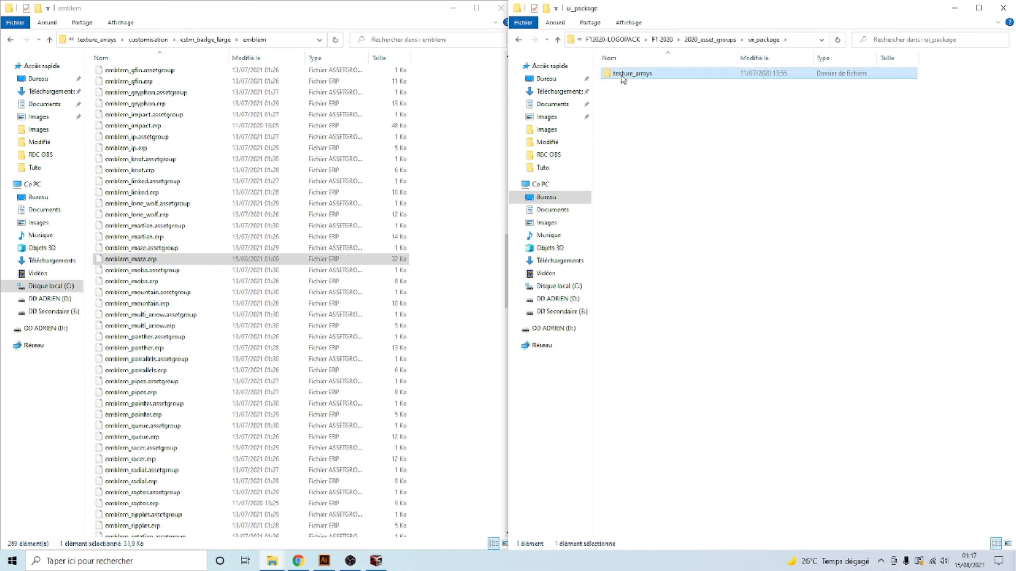
double_click(623, 77)
key(alt+Left)
key(alt+Left)
double_click(630, 75)
click(629, 75)
double_click(630, 75)
double_click(630, 75)
double_click(630, 76)
double_click(630, 75)
click(630, 77)
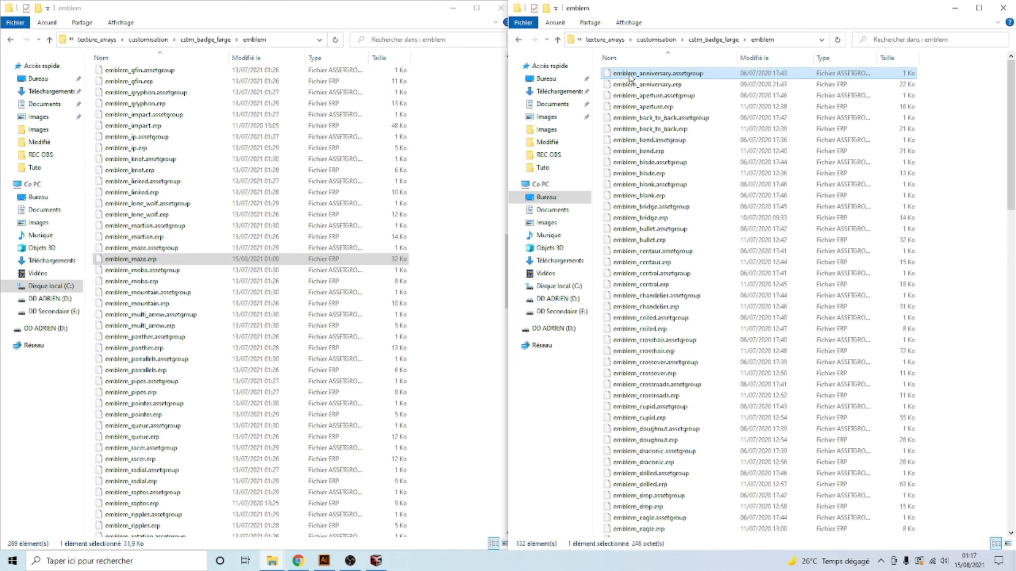
- Look through the full list of emblem ERP files in the logo pack's emblem folder
mouse_move(1012, 74)
mouse_down()
mouse_move(989, 290)
mouse_move(1011, 476)
mouse_move(1003, 61)
mouse_up()
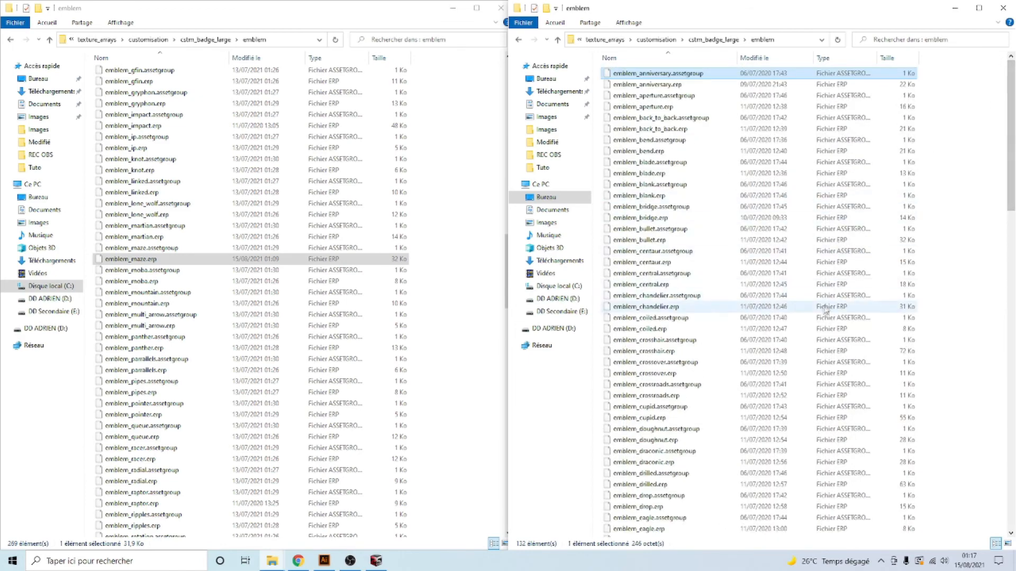
scroll(798, 339, down, 18)
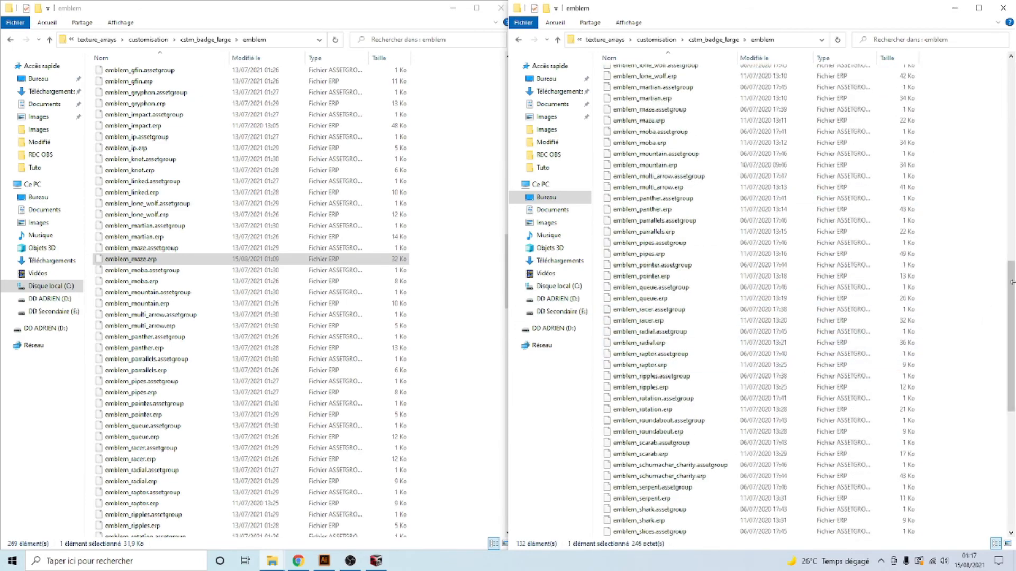
drag(1011, 298, 1011, 410)
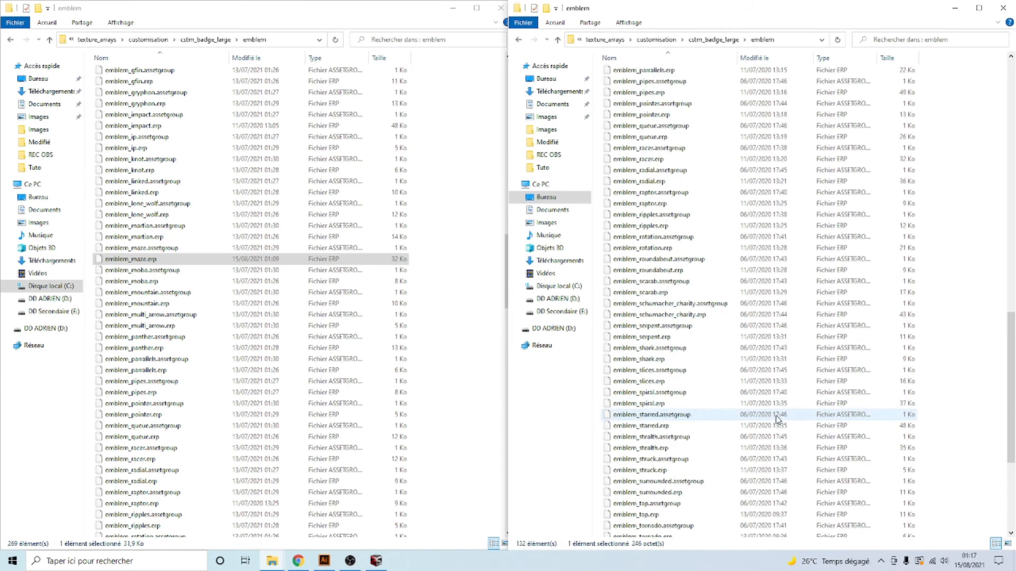
scroll(735, 318, up, 1)
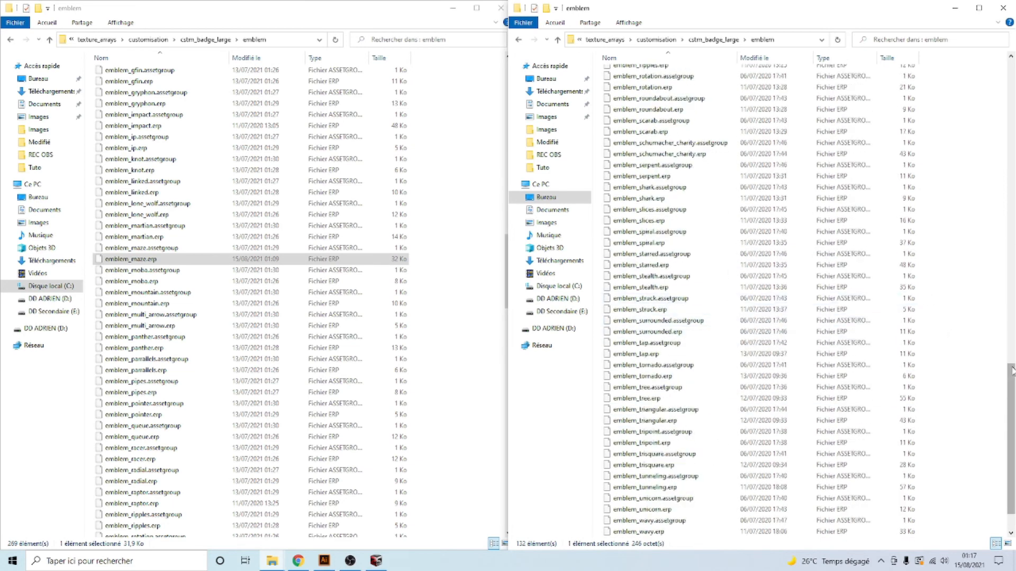
scroll(689, 388, down, 2)
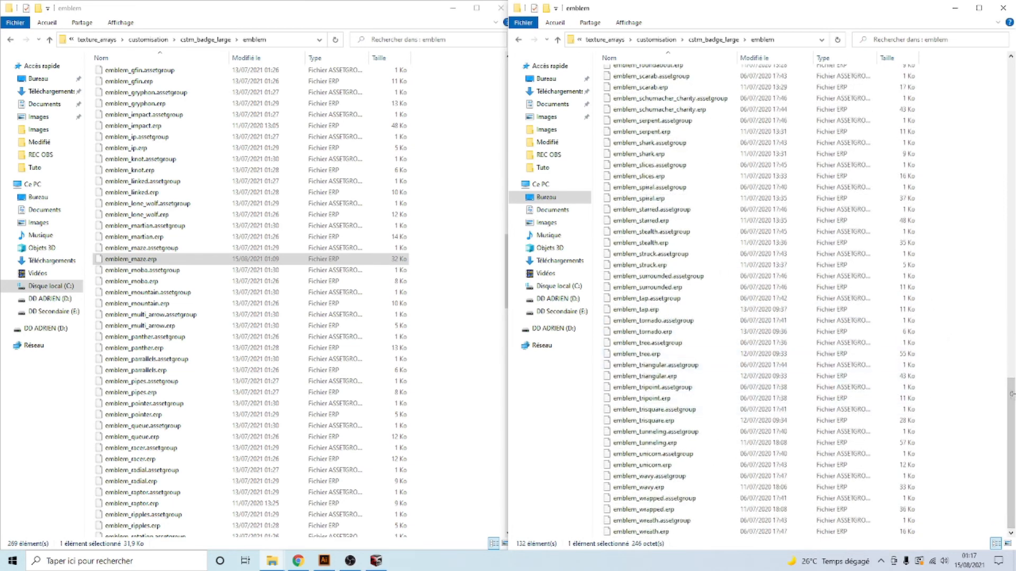
drag(1011, 453, 1011, 175)
drag(1014, 117, 1014, 77)
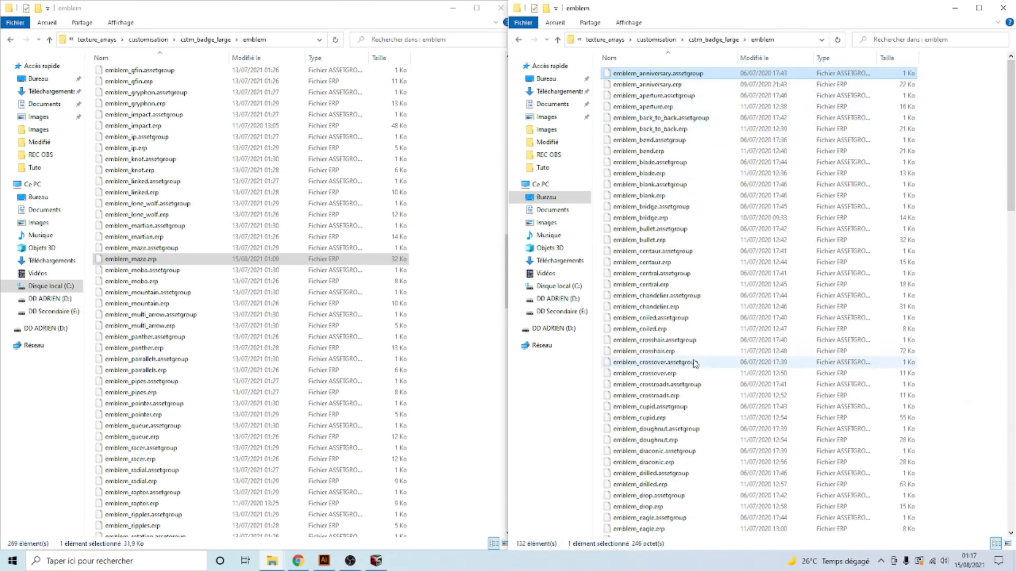
drag(1011, 132, 1013, 421)
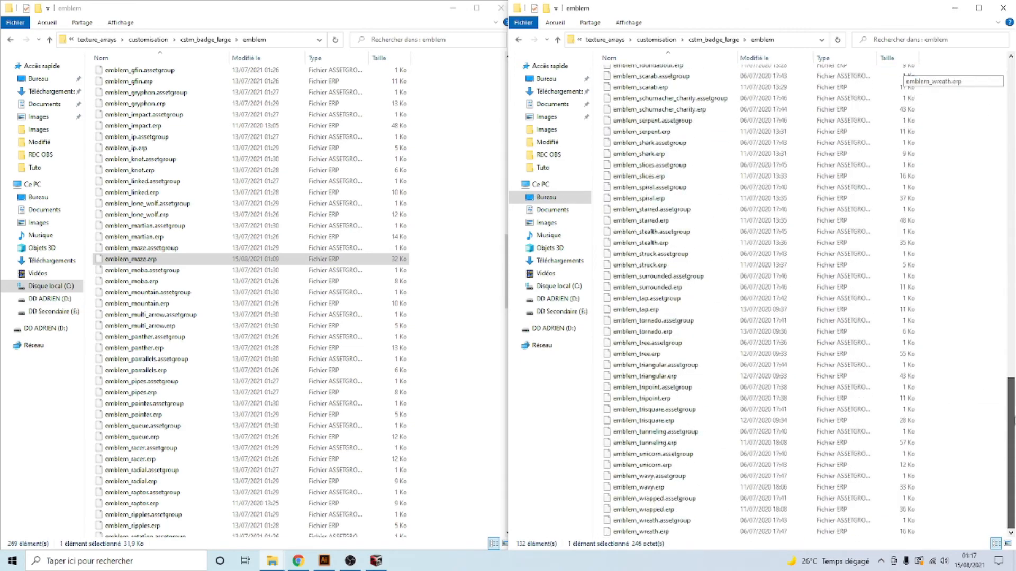
- Switch to Ego ERP Archiver (EEA 8.0) and bring up the dialog for opening another ERP file
click(374, 562)
click(444, 144)
click(469, 135)
drag(489, 136, 158, 154)
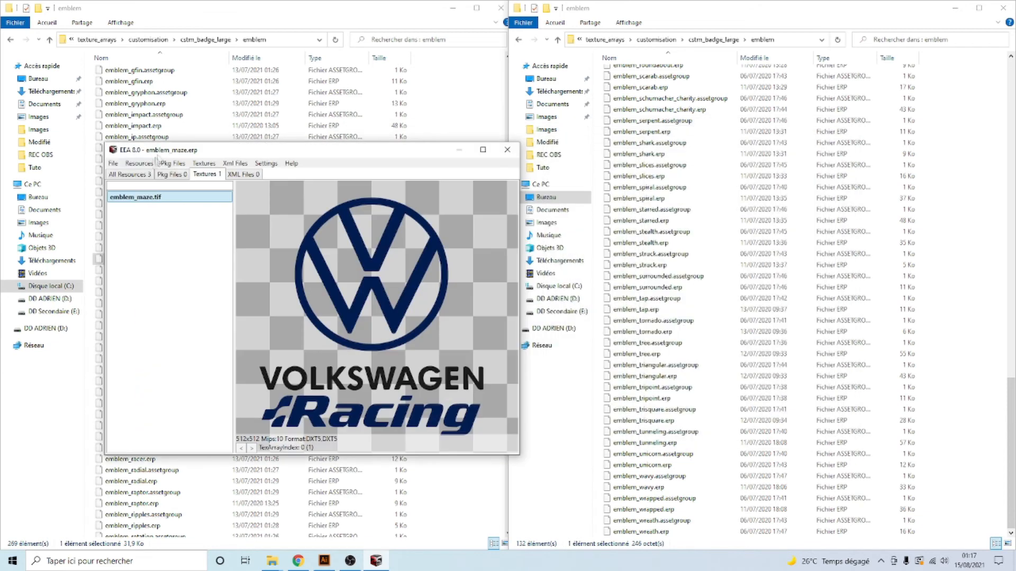
click(109, 166)
click(124, 174)
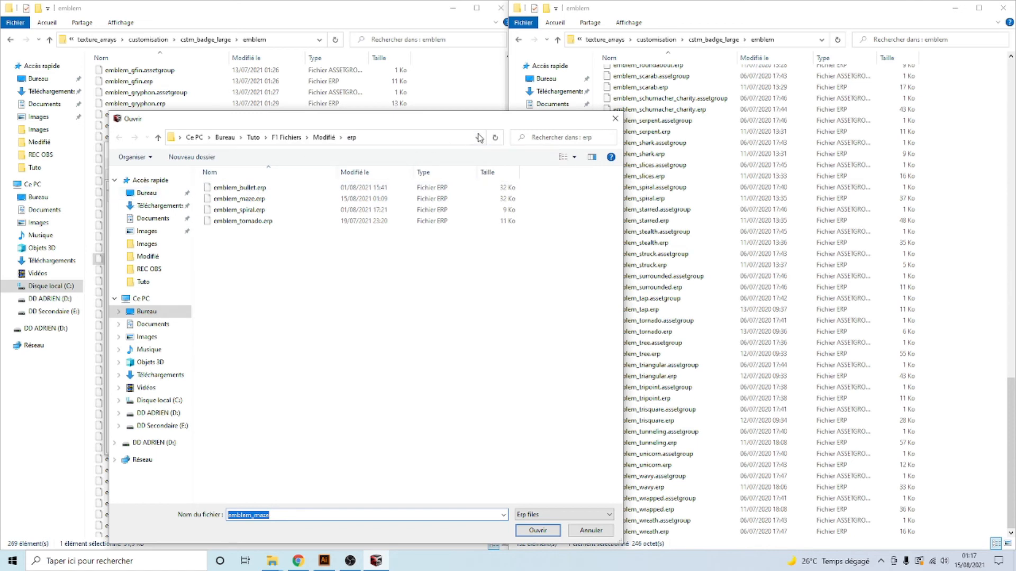
click(477, 139)
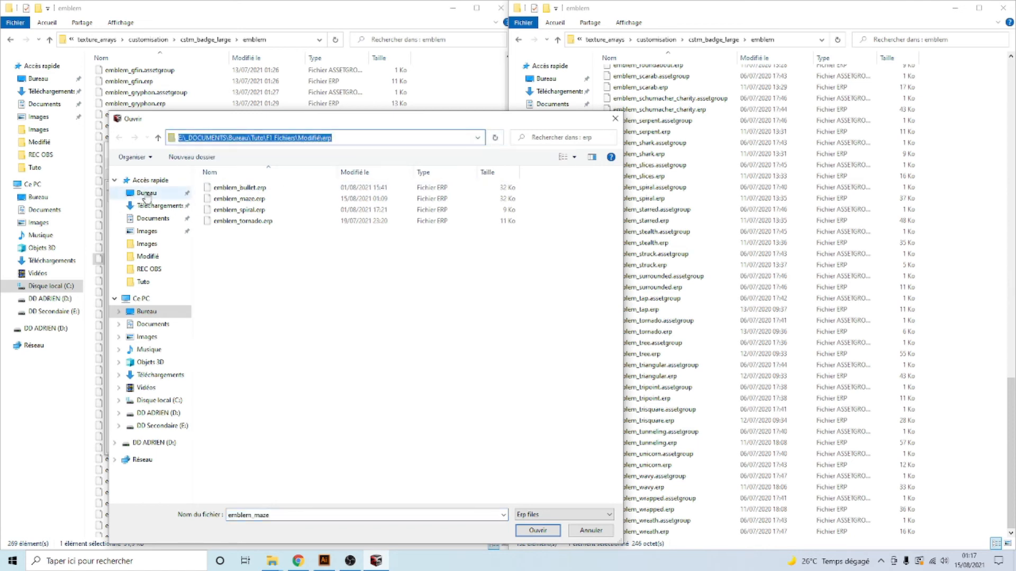
- Browse from Bureau through Tuto and F12020-LOGOPACK to the F1 2020 emblem folder in the file dialog
click(146, 194)
double_click(221, 190)
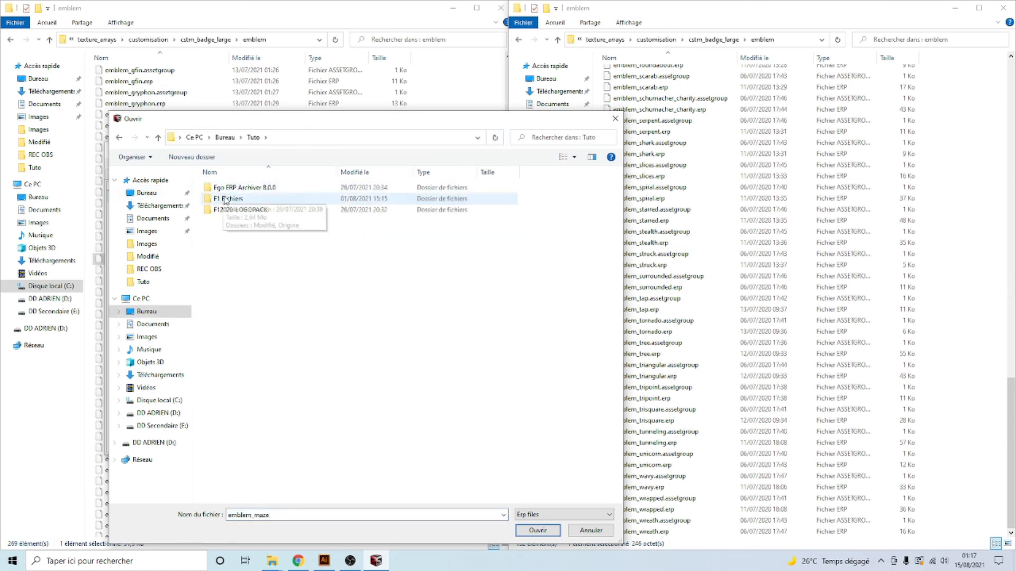
double_click(234, 210)
double_click(233, 189)
double_click(236, 191)
double_click(232, 188)
double_click(235, 188)
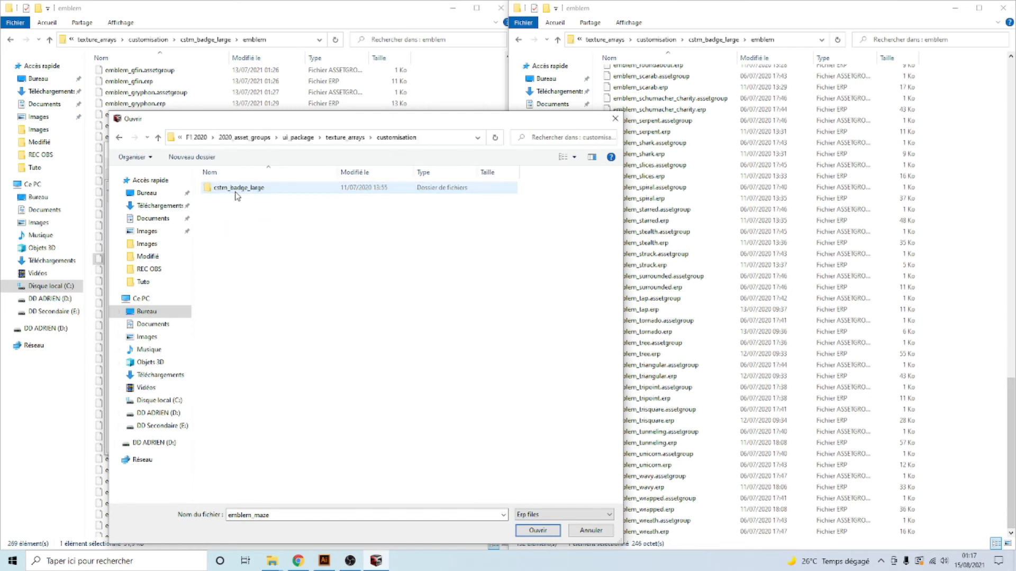
double_click(235, 188)
double_click(236, 189)
click(236, 188)
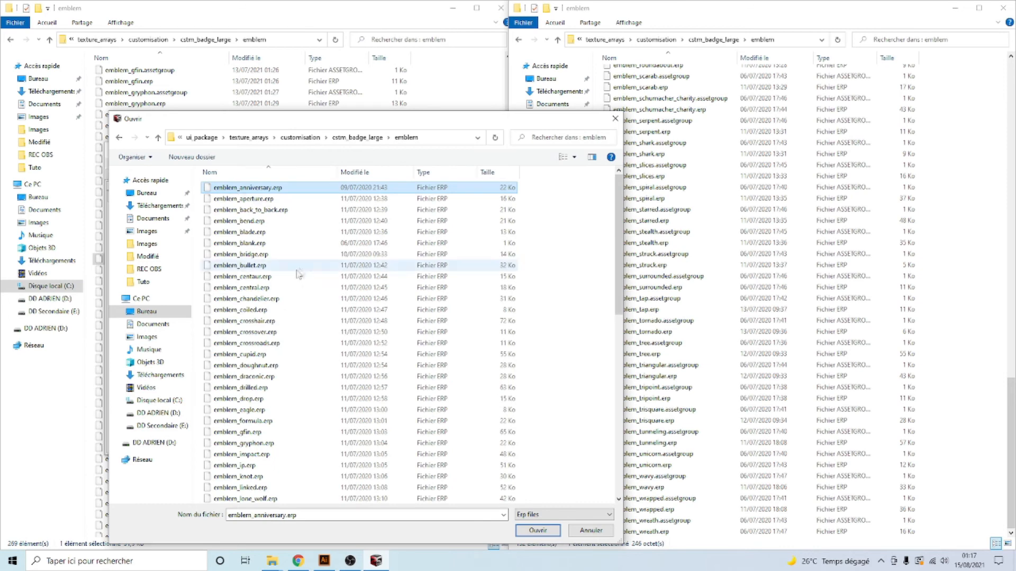
- Open emblem_bullet.erp from the logo pack and preview its emblem_bullet.tif texture
scroll(451, 233, down, 3)
scroll(290, 256, up, 3)
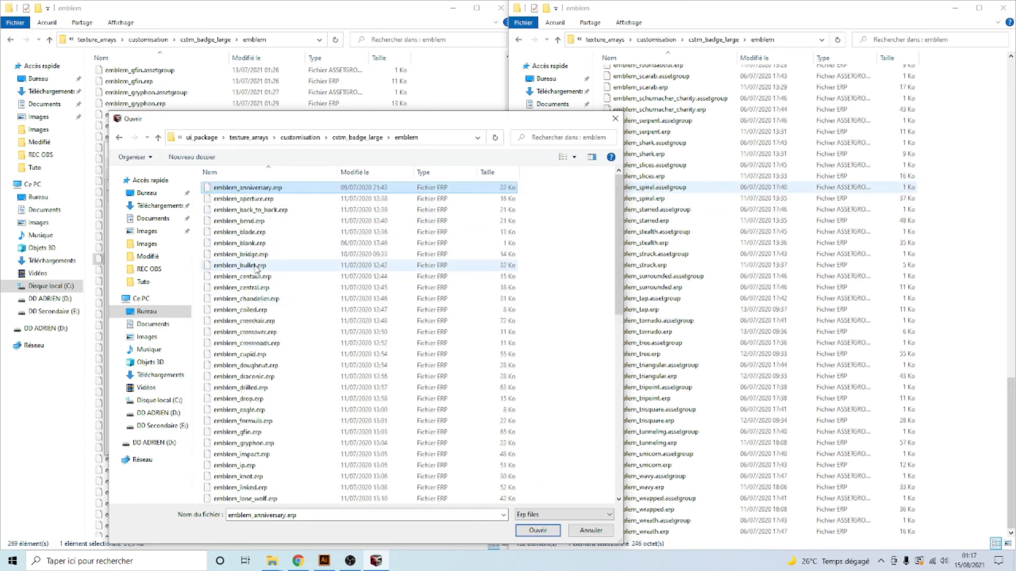
click(256, 266)
double_click(256, 266)
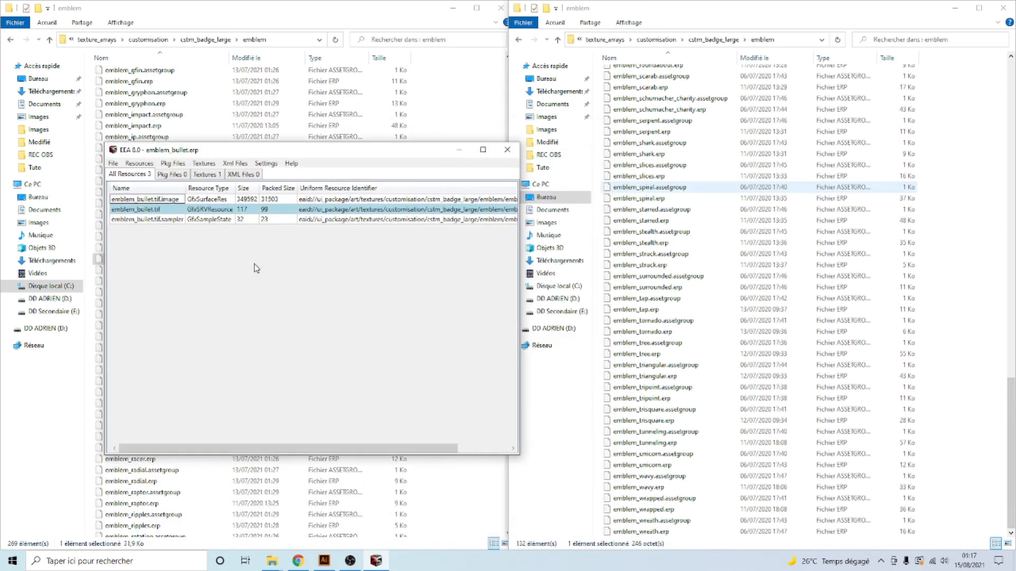
click(208, 174)
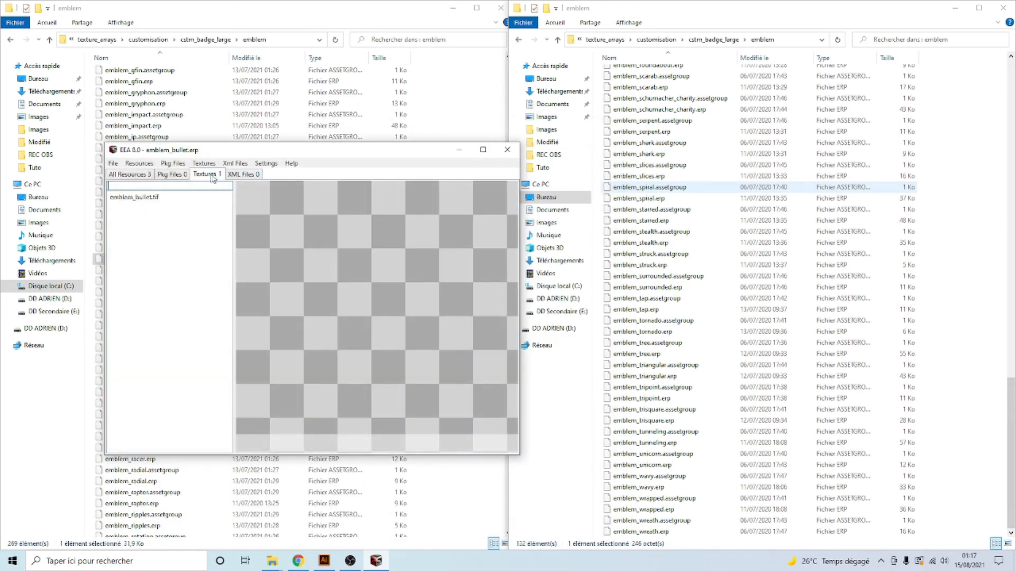
click(141, 199)
drag(199, 153, 356, 125)
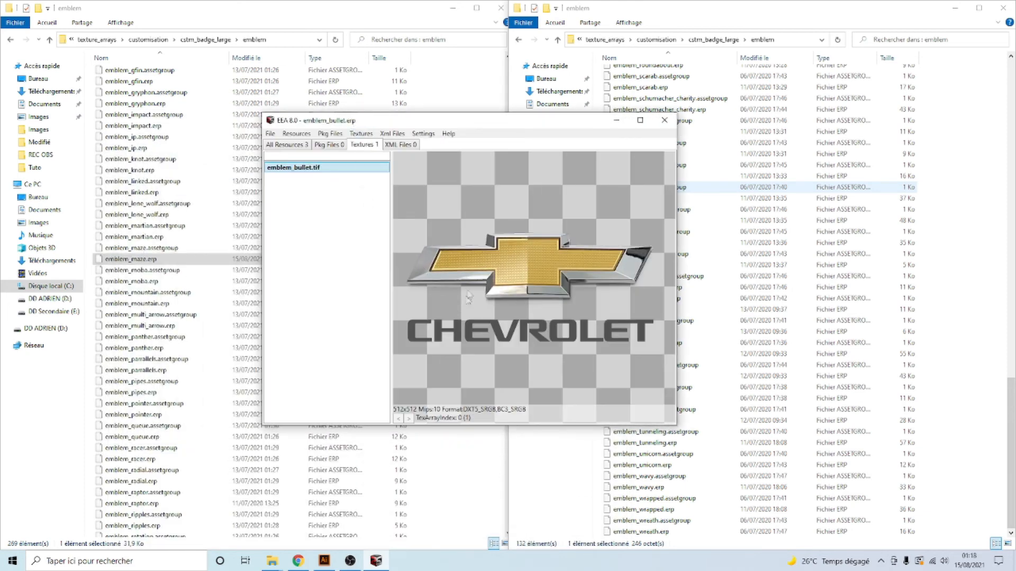
- Open emblem_cupid.erp from the logo pack, preview its emblem_cupid.tif texture, and minimize the archiver
click(269, 134)
click(280, 143)
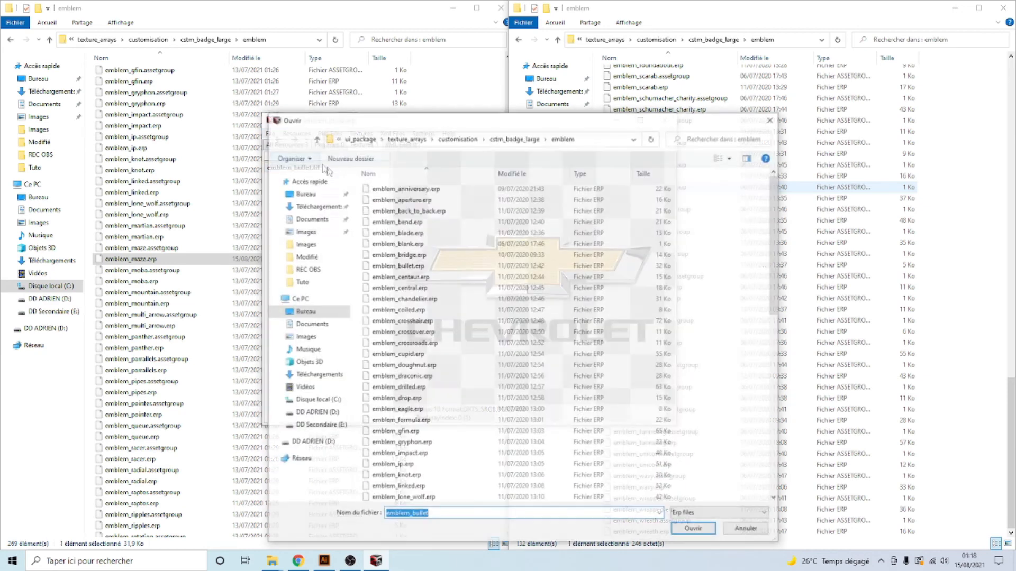
click(396, 322)
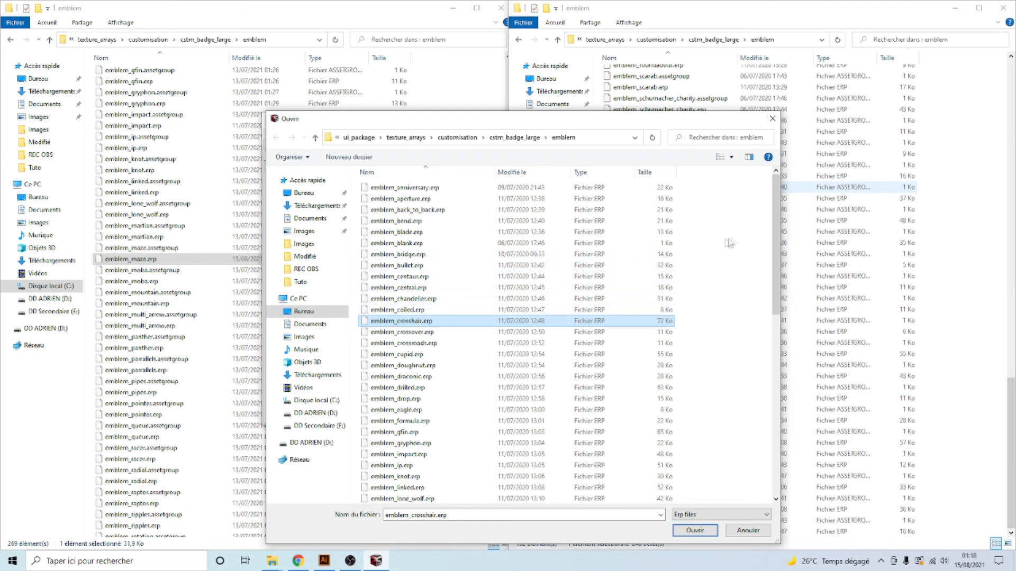
double_click(412, 353)
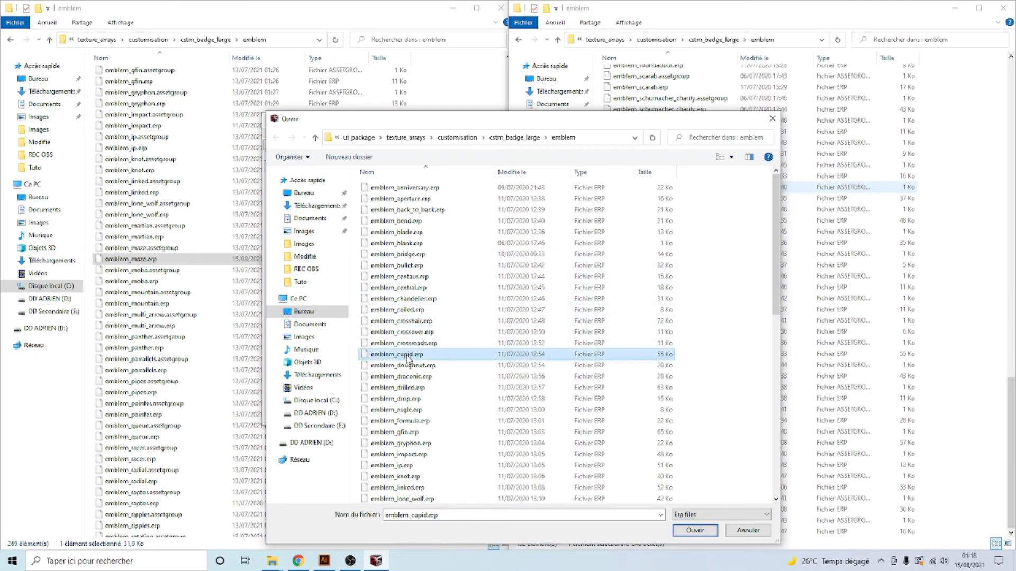
click(364, 144)
click(334, 168)
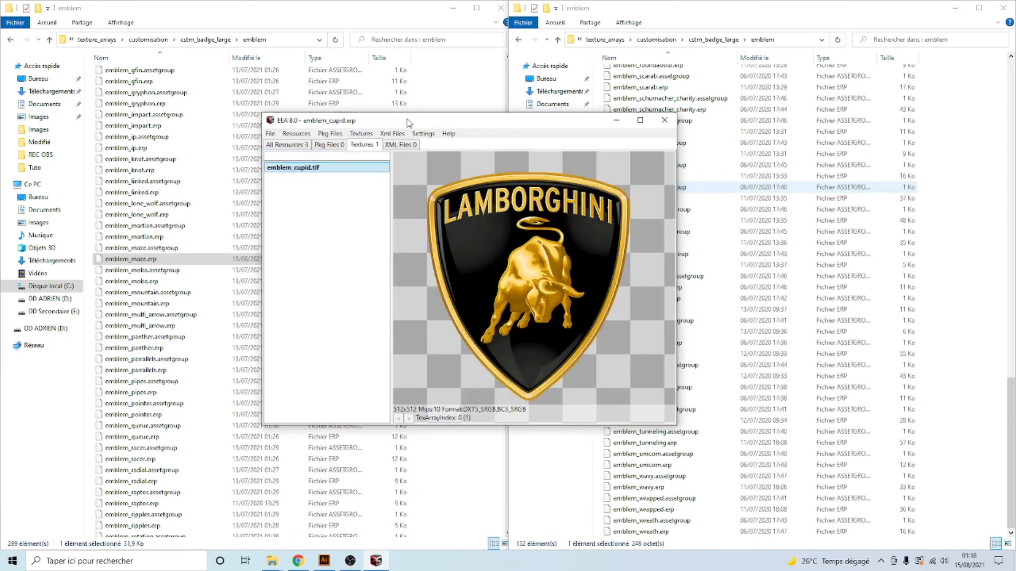
drag(408, 120, 240, 115)
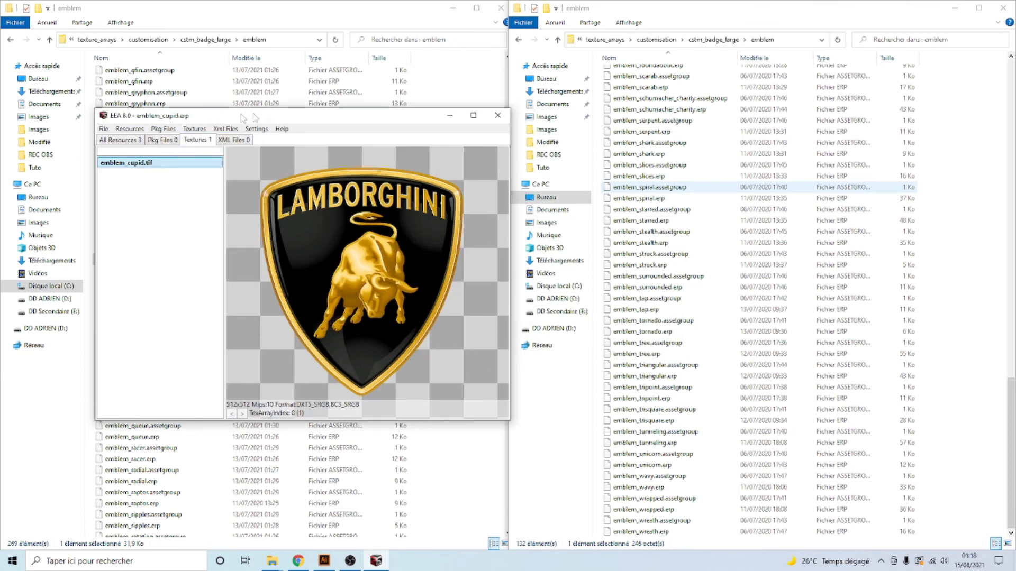
click(451, 121)
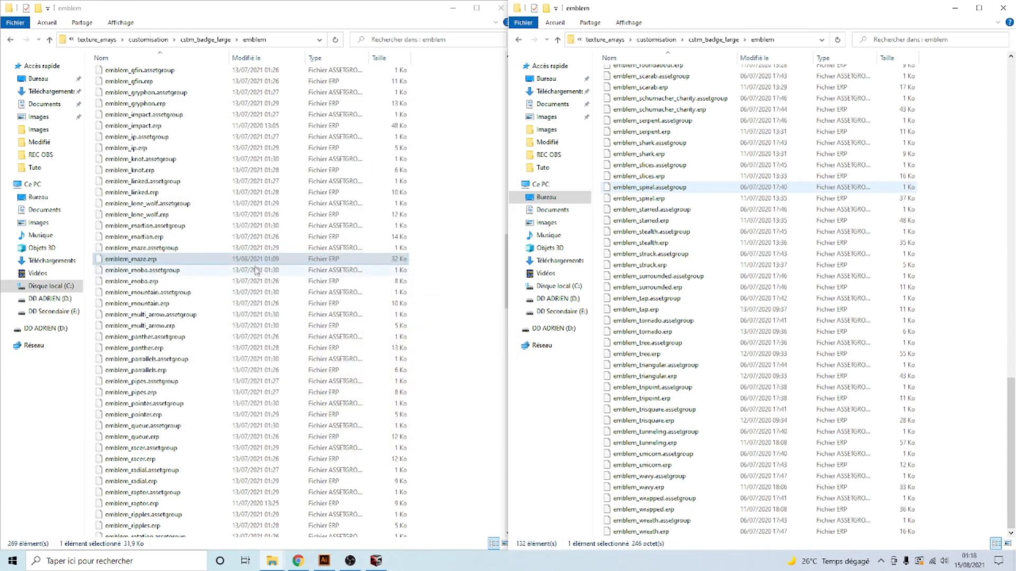
- Locate and select the original emblem_cupid.erp in the F1 2021 game's emblem folder
click(159, 214)
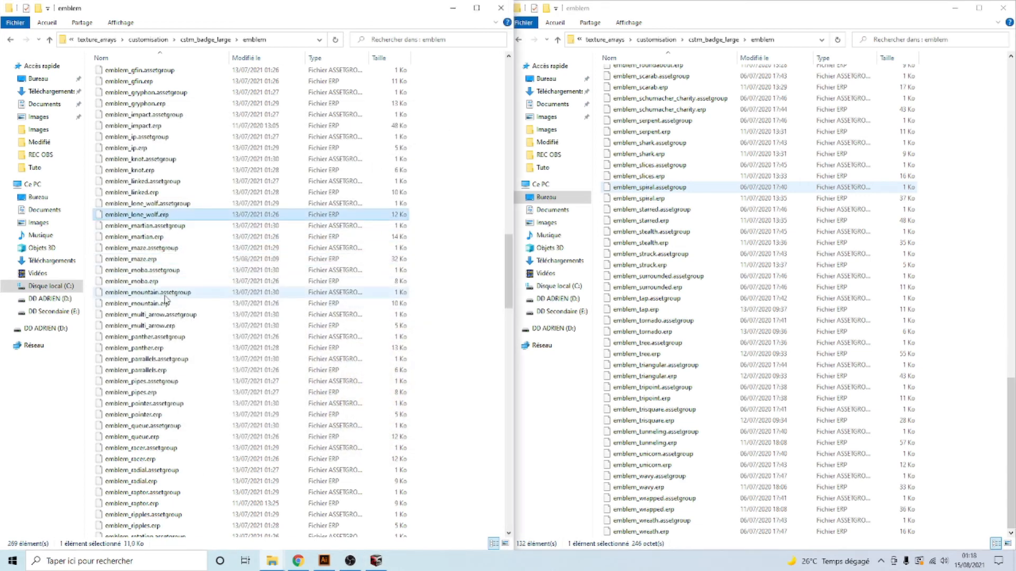
scroll(165, 299, up, 12)
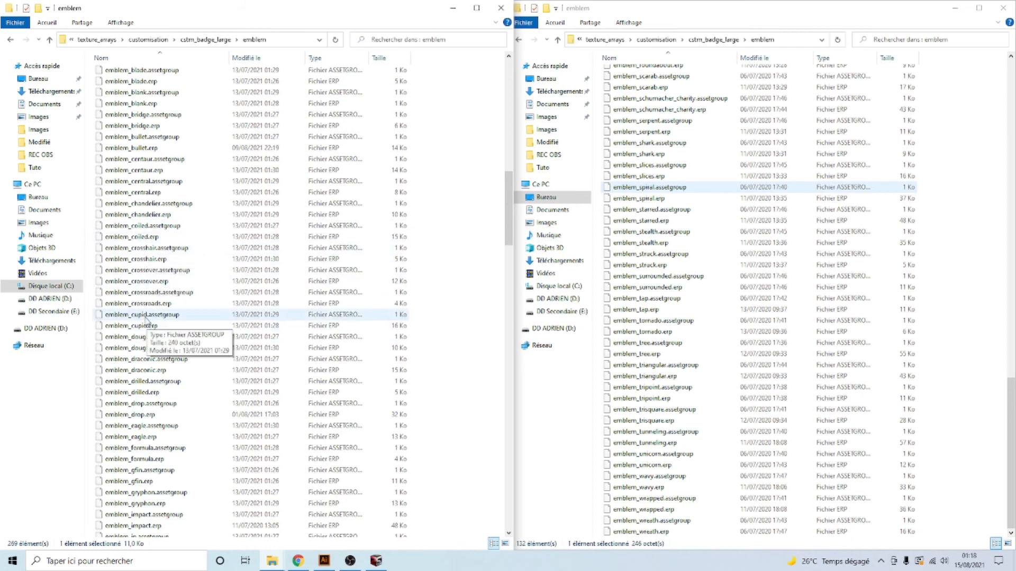
click(149, 330)
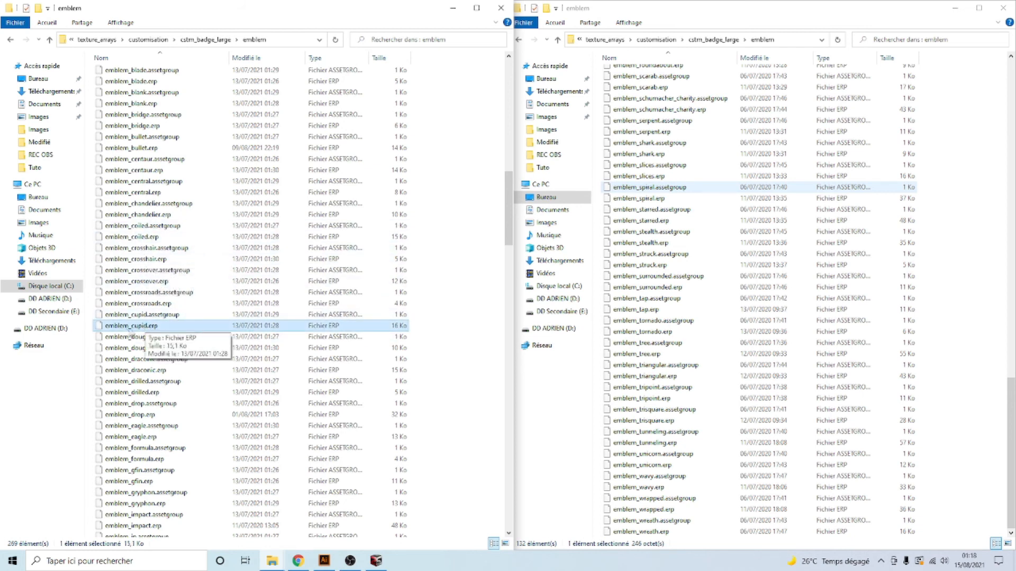
drag(117, 332, 142, 332)
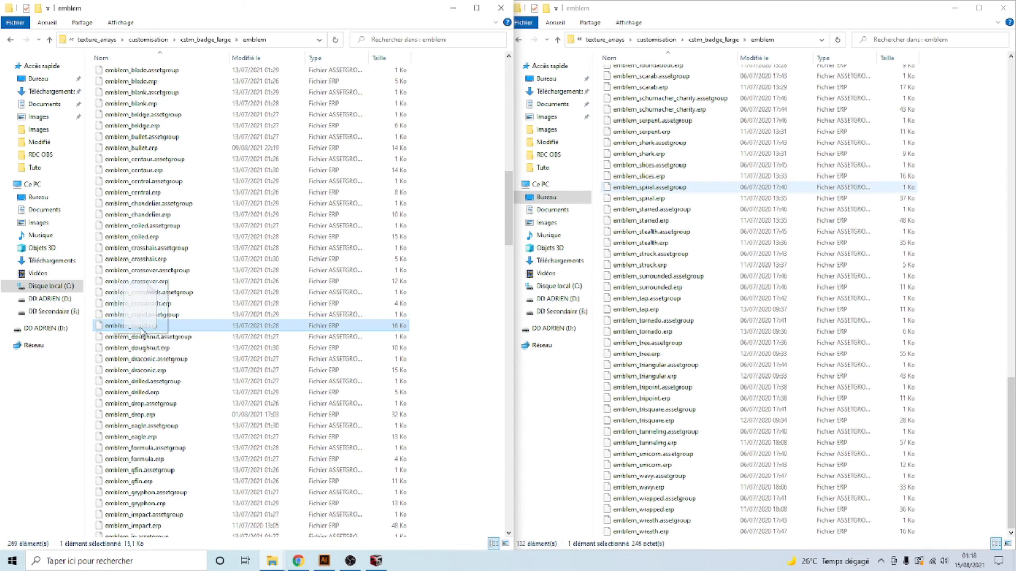
drag(142, 331, 142, 332)
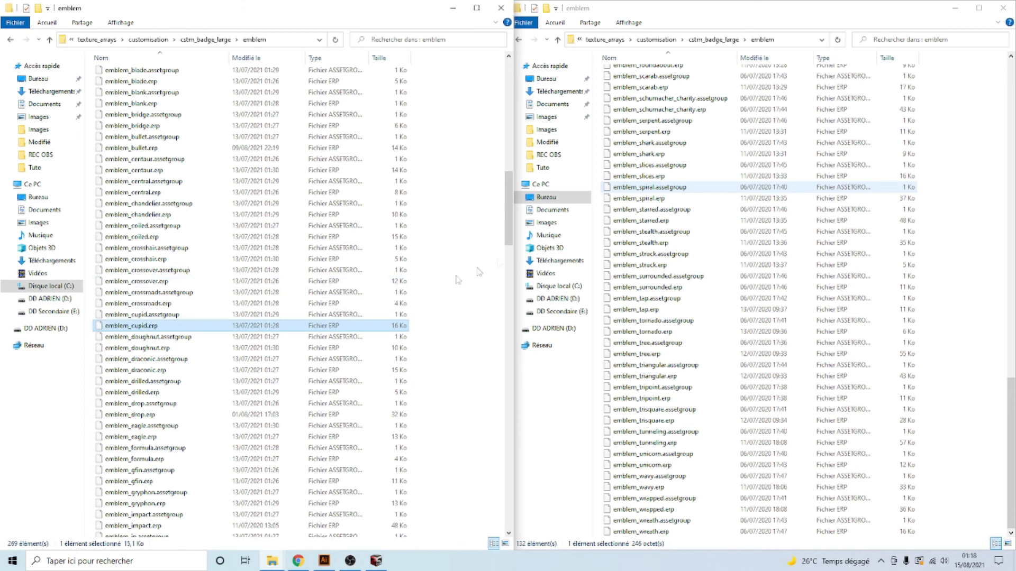
- Select the matching emblem_cupid.erp in the logo pack folder and bring its texture preview back up in EEA
scroll(631, 252, up, 20)
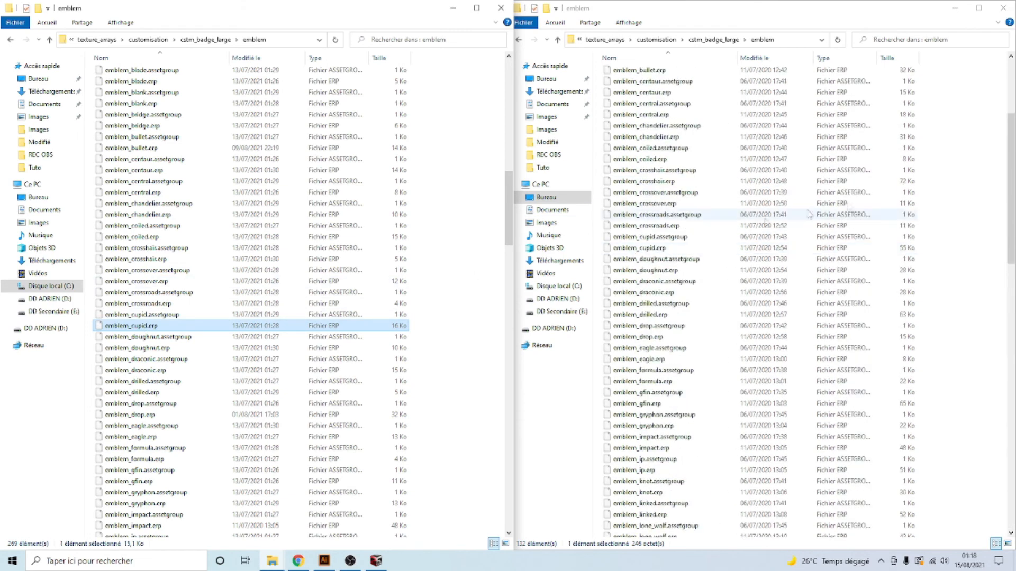
click(1012, 170)
drag(1011, 124, 1010, 90)
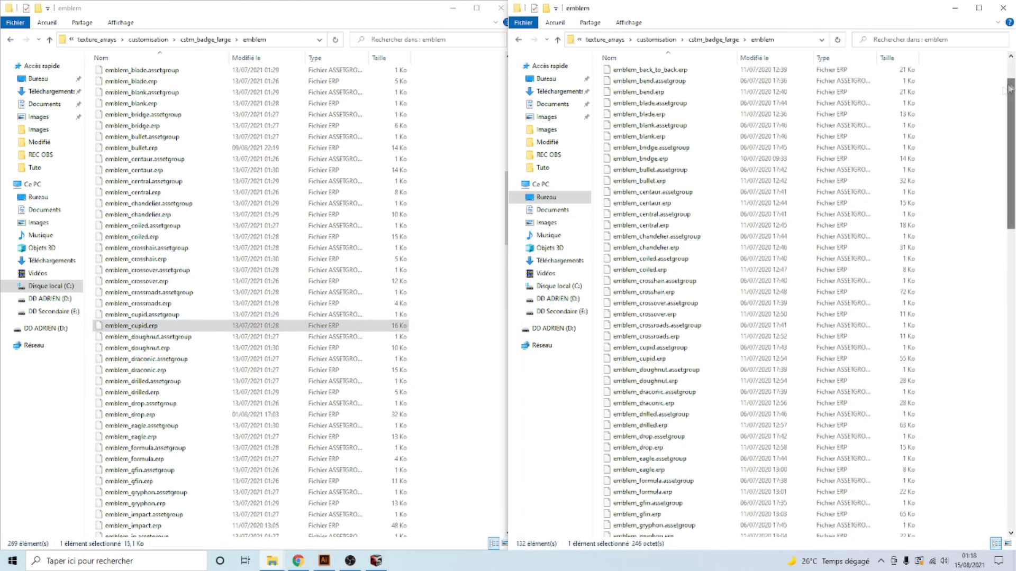
click(646, 359)
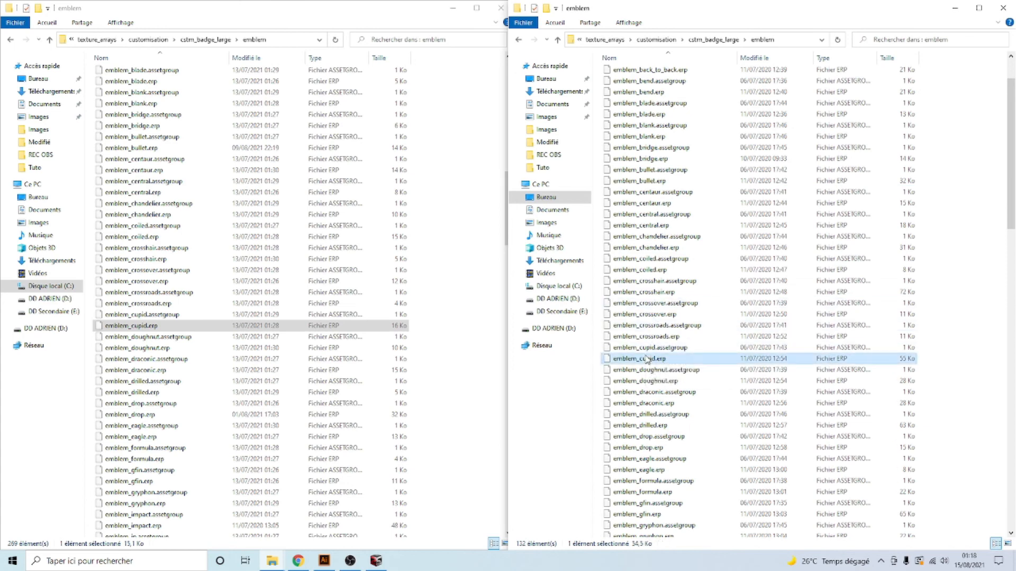
mouse_move(661, 360)
mouse_down()
mouse_move(343, 349)
mouse_move(681, 356)
mouse_move(664, 364)
mouse_up()
click(379, 563)
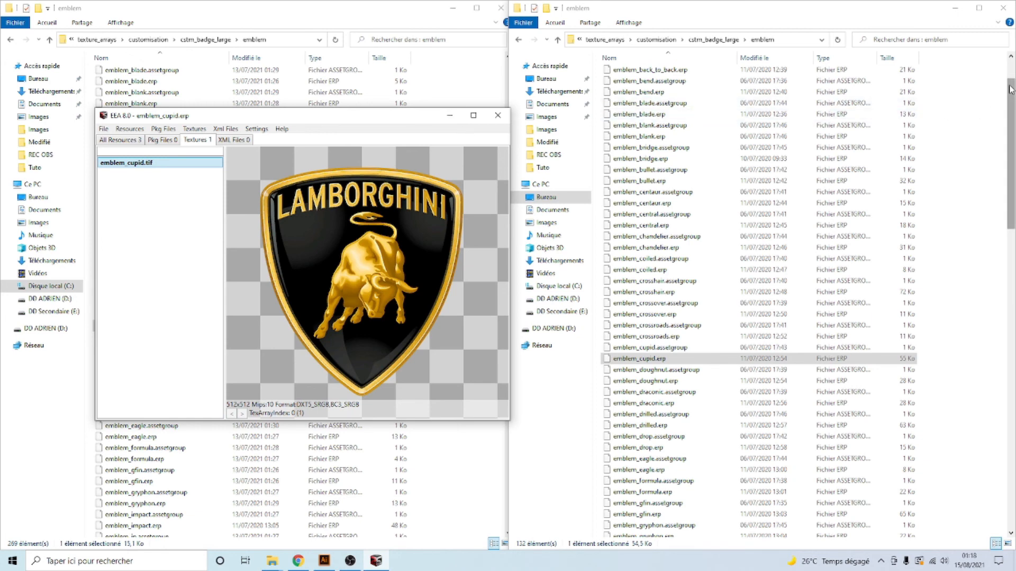
drag(1010, 90, 1011, 58)
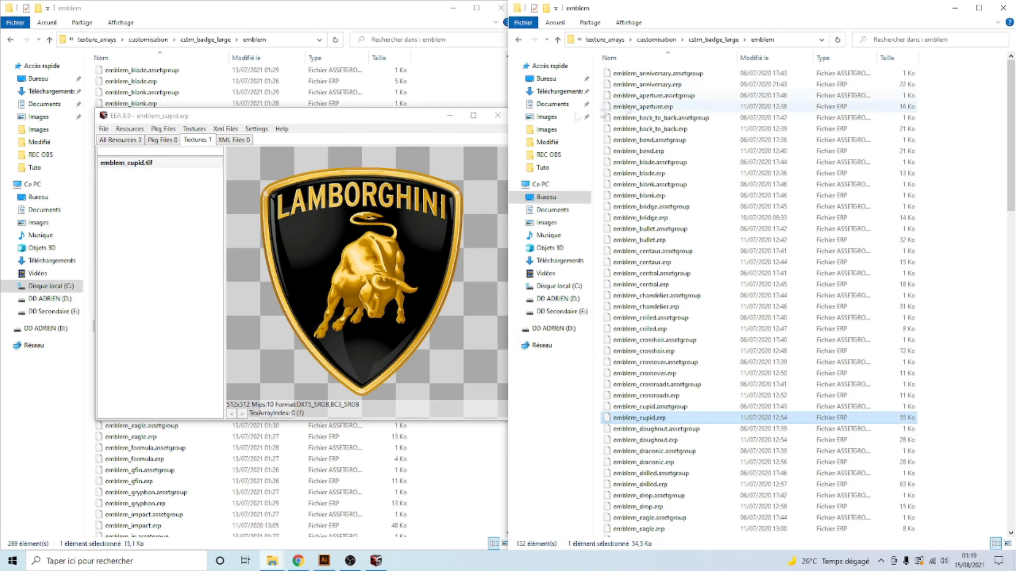
- Minimize the archiver to select the game's emblem_cupid.erp, and locate and select emblem_schumacher_charity.erp in the logo pack's emblem folder
click(450, 116)
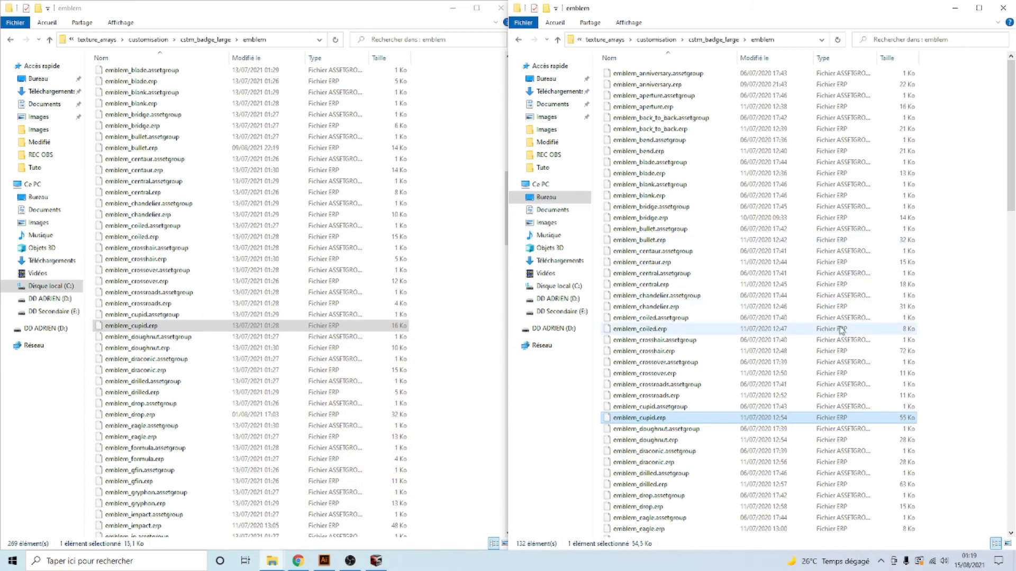
click(125, 327)
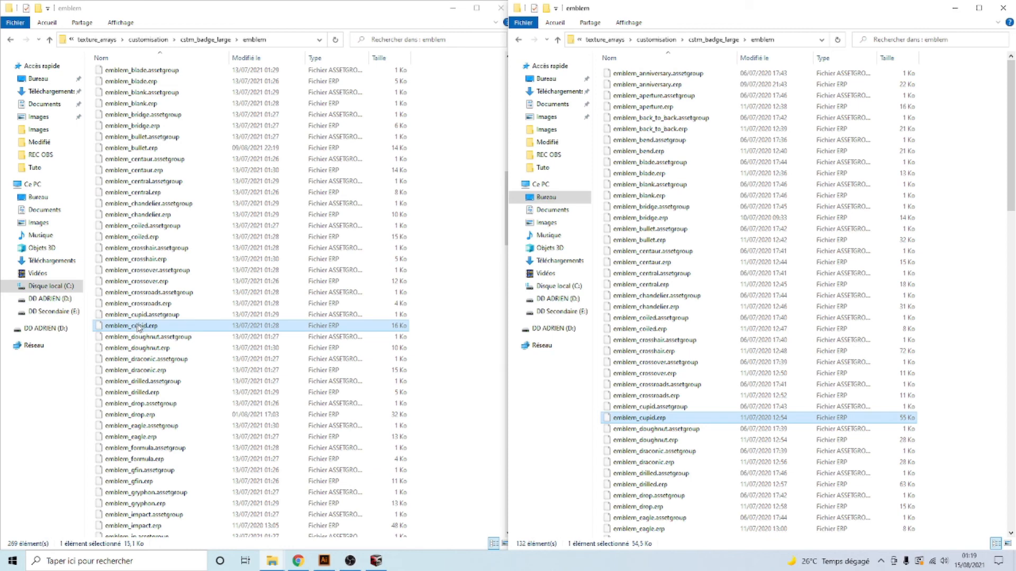
scroll(688, 343, down, 15)
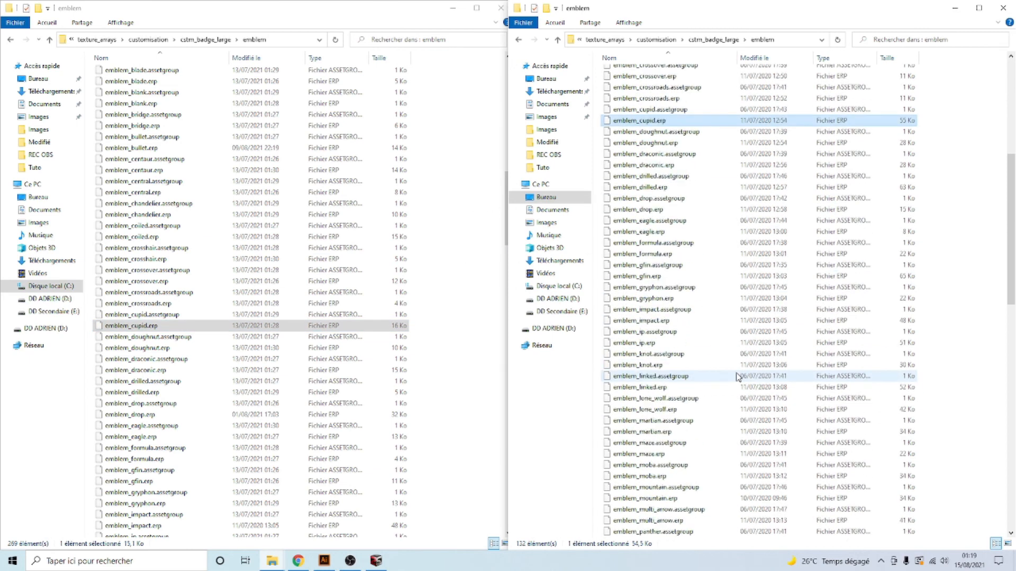
click(712, 402)
scroll(709, 407, down, 15)
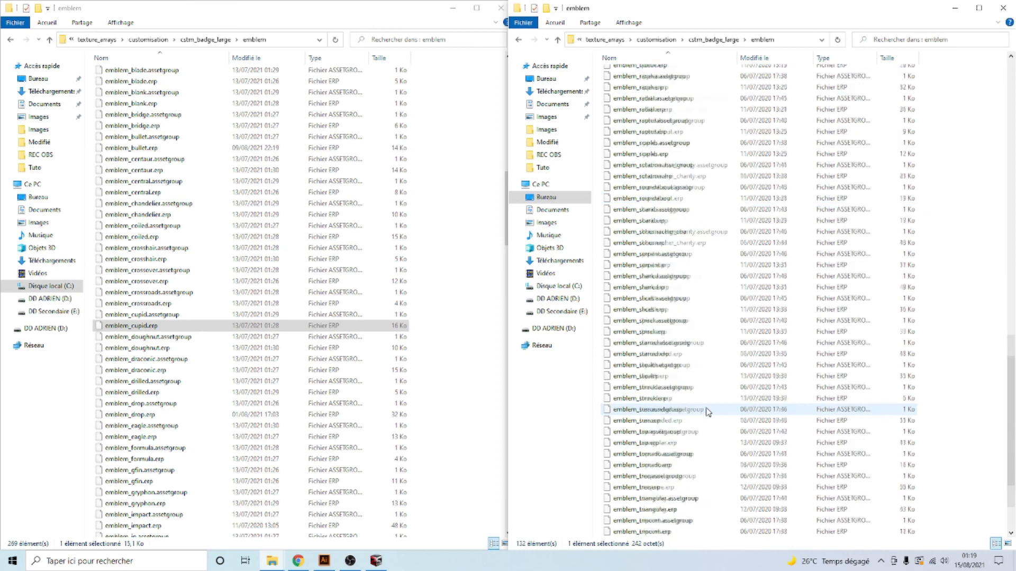
scroll(677, 391, up, 5)
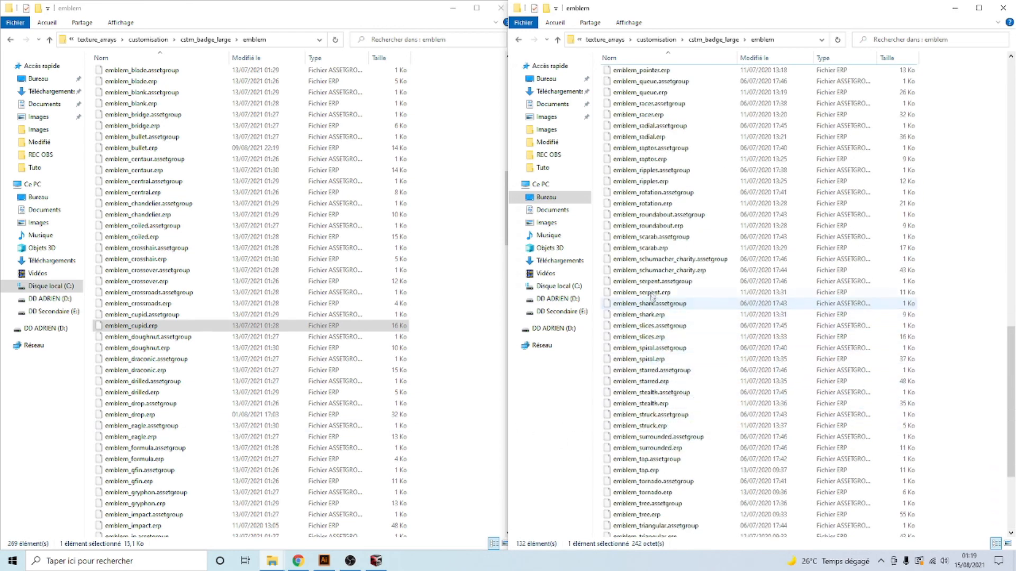
click(664, 259)
click(662, 271)
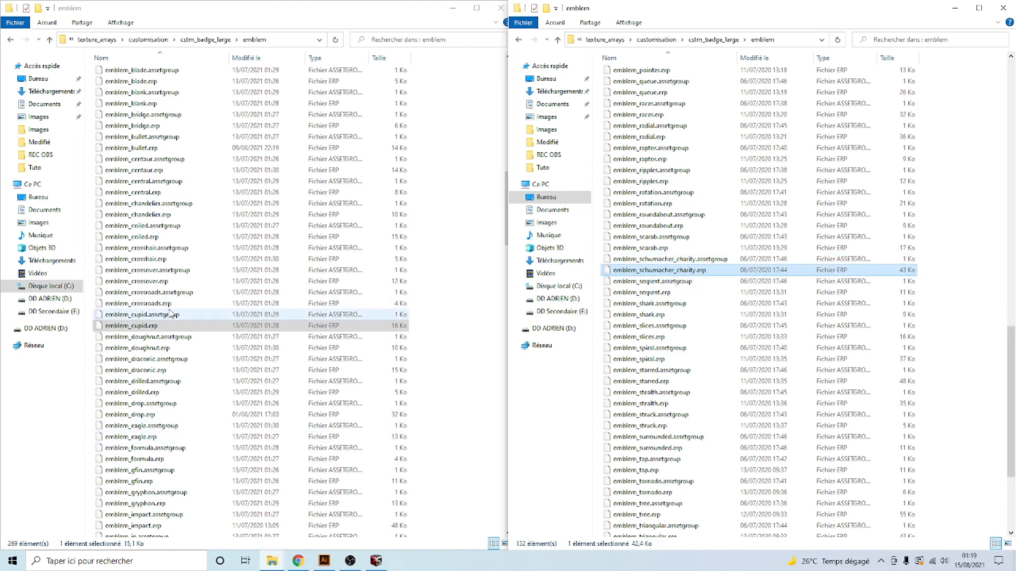
- Locate the matching emblem_schumacher_charity.erp in the F1 2021 game's emblem folder and bring the EEA window back up
scroll(176, 325, down, 20)
scroll(176, 325, down, 20)
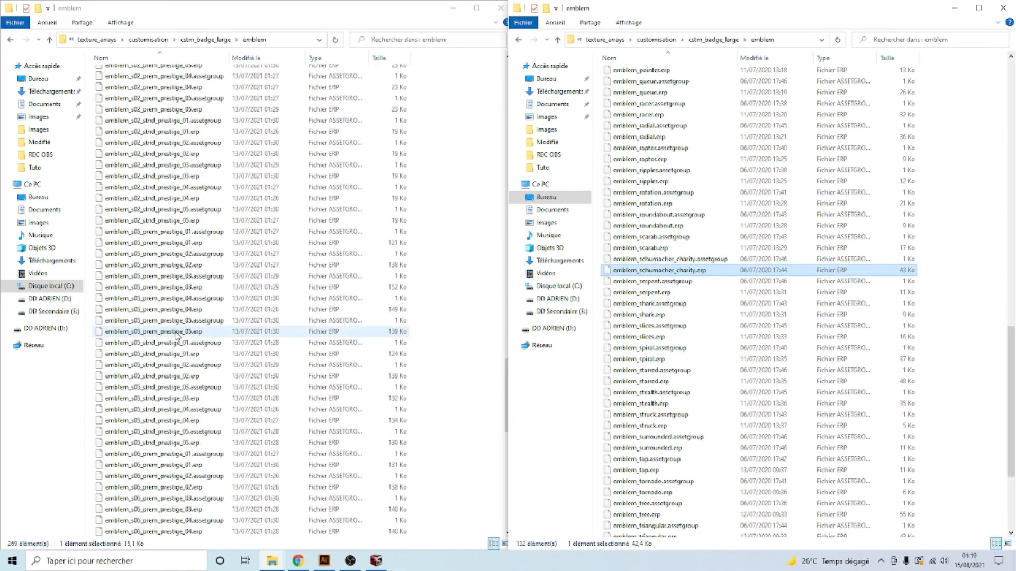
click(159, 343)
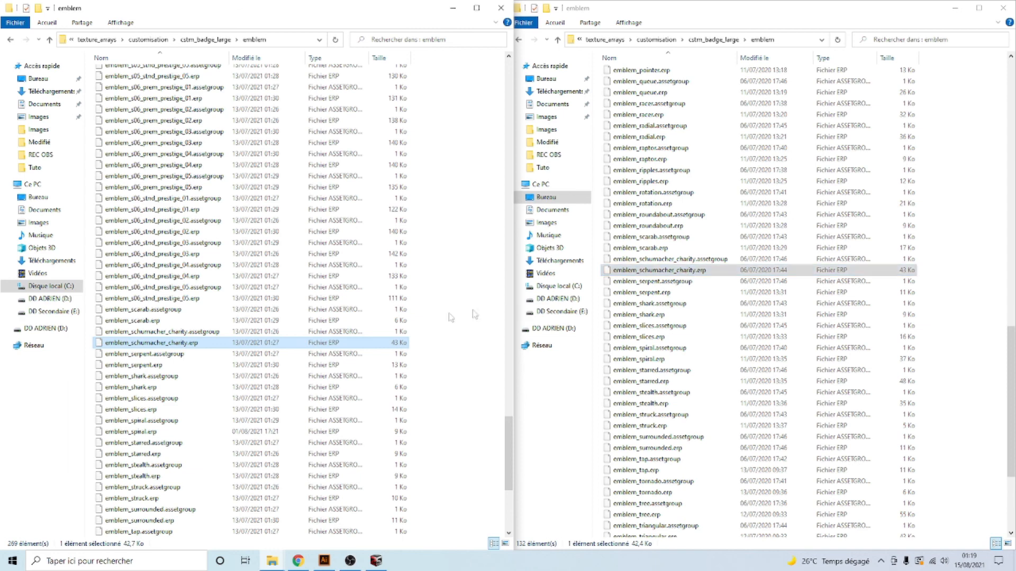
click(426, 360)
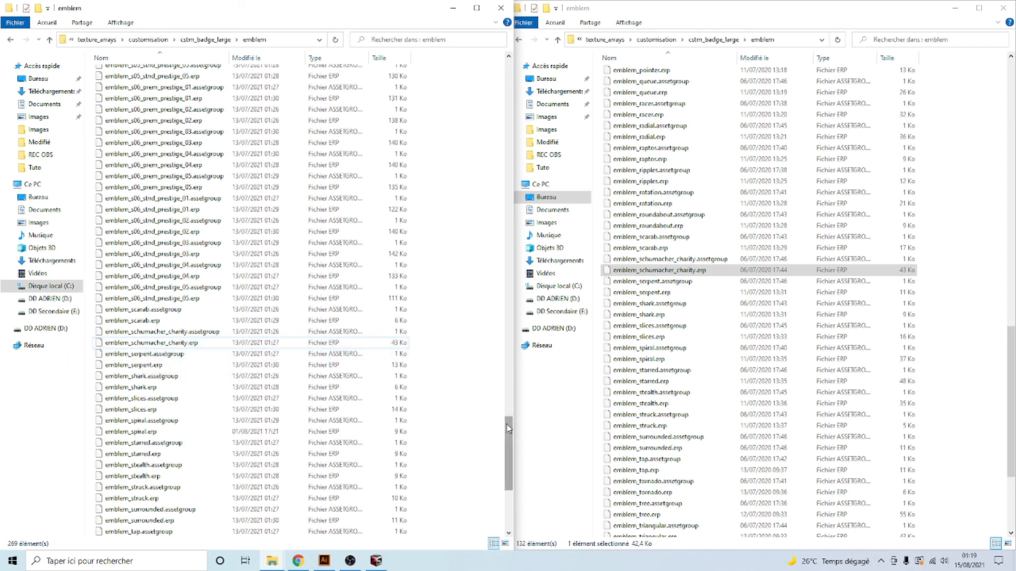
click(376, 561)
click(104, 129)
click(119, 139)
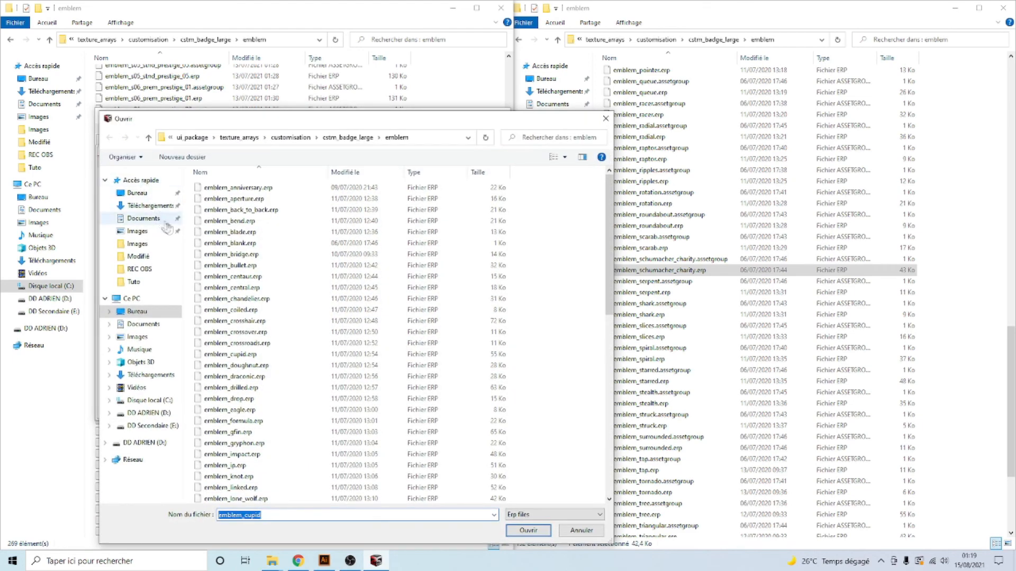
click(581, 531)
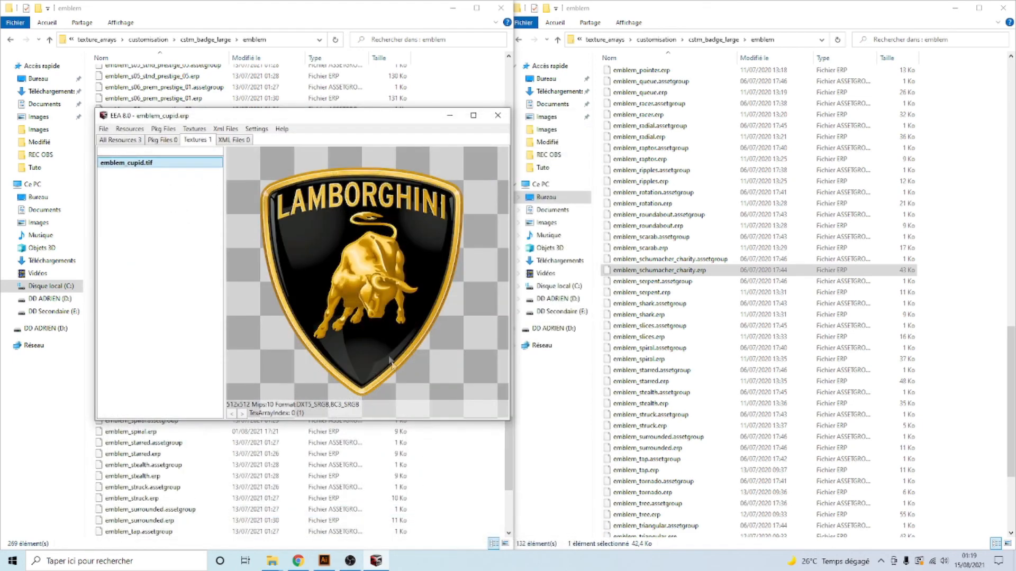
- Export the emblem_cupid.tif texture as a DDS file into the desktop folder Tuto > F1 Fichiers > Modifié, keeping its file name
drag(257, 116, 452, 127)
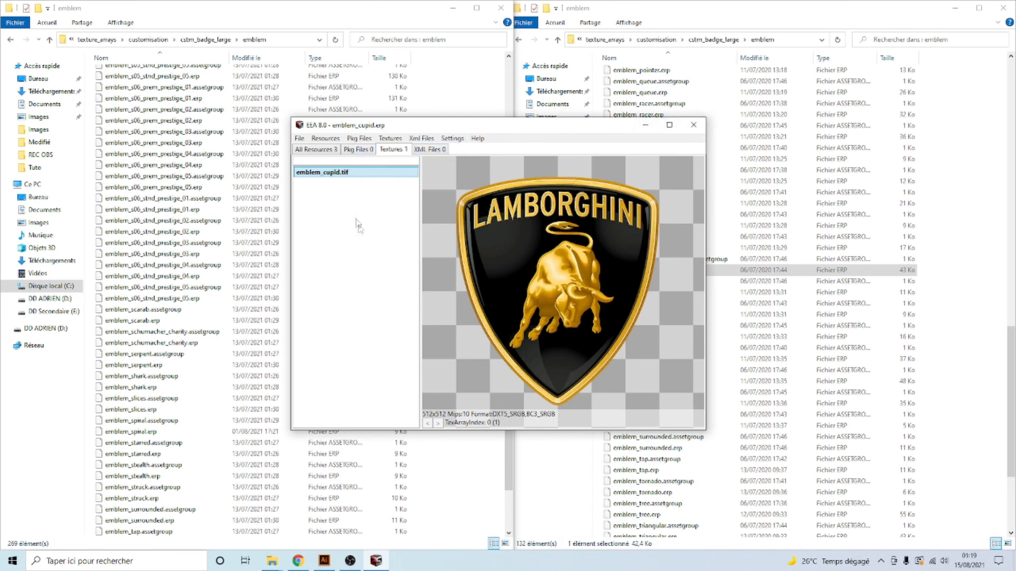
drag(373, 129, 250, 145)
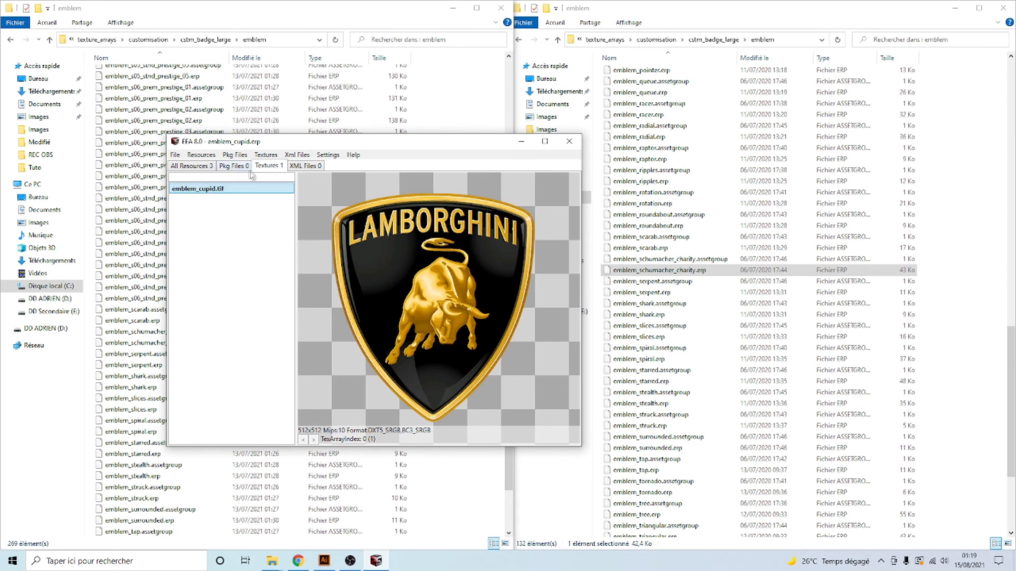
click(265, 155)
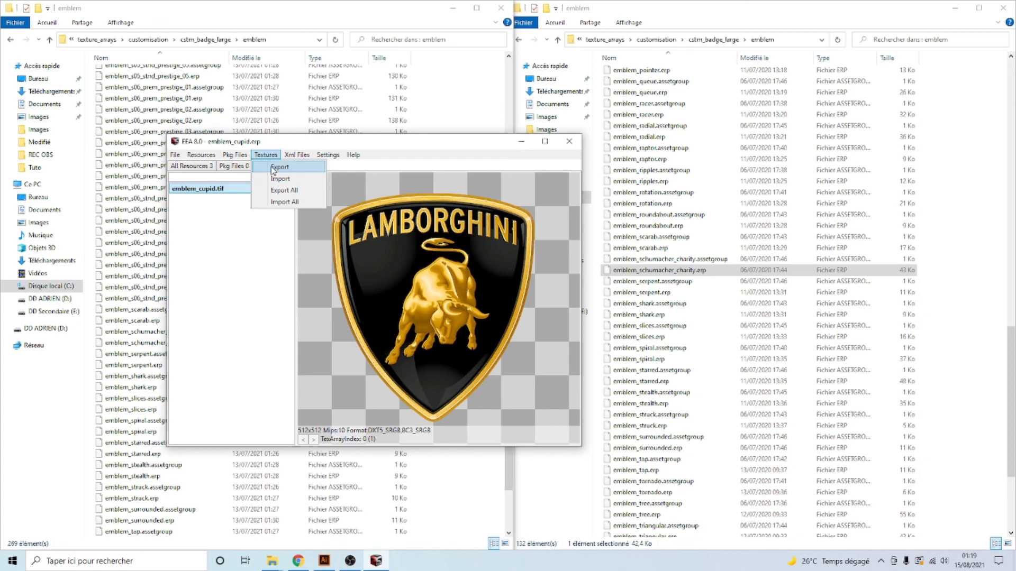
click(273, 168)
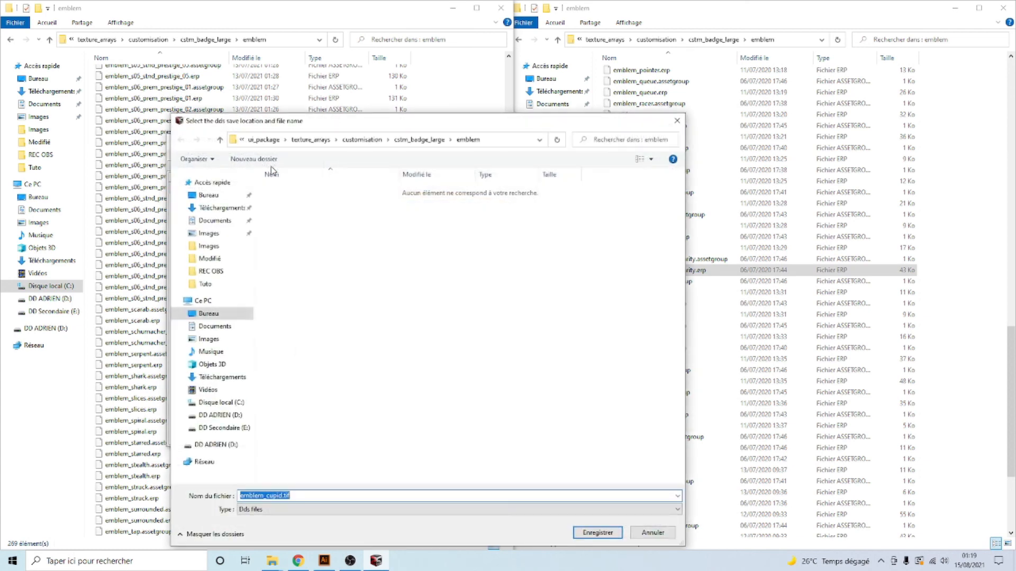
click(211, 195)
double_click(281, 189)
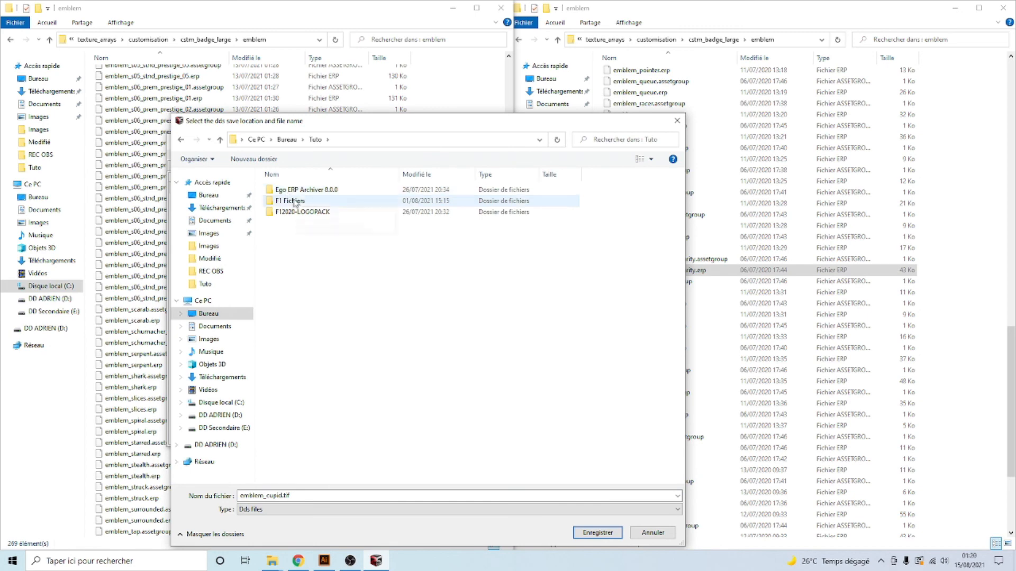
double_click(286, 201)
double_click(295, 202)
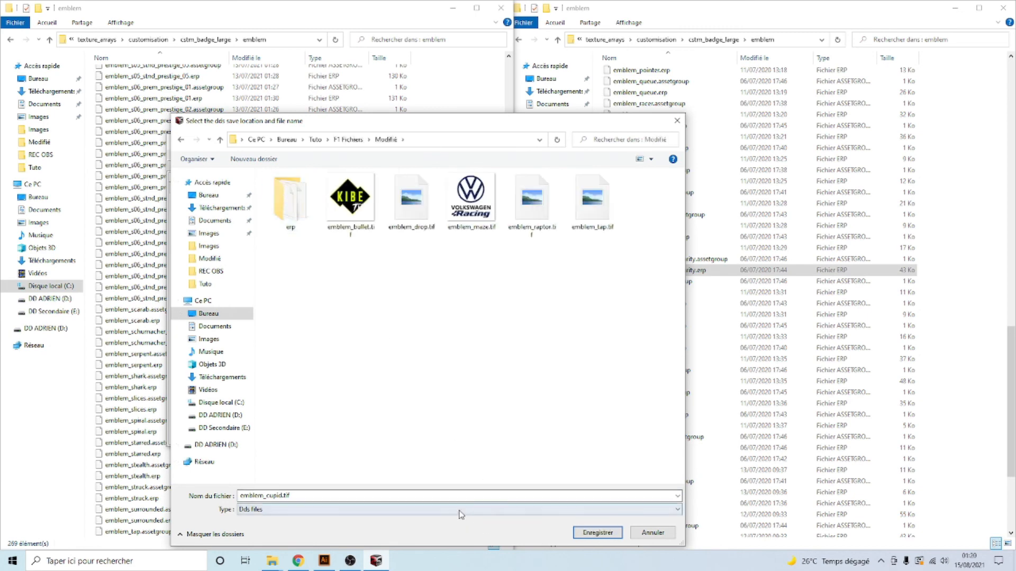
click(598, 533)
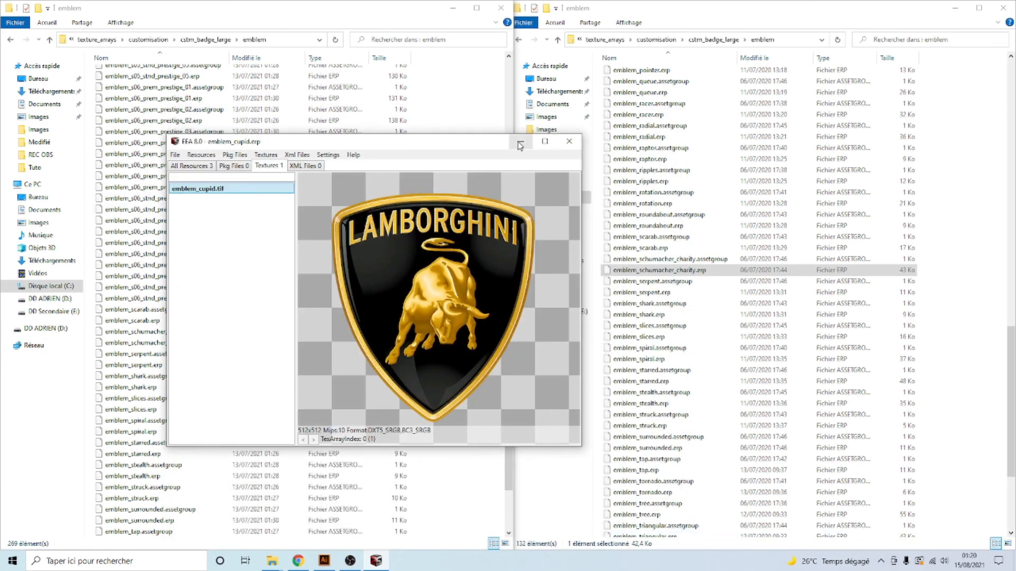
- Move the EEA window off the game's file list and find emblem_tornado.erp in the game's emblem folder
drag(255, 143, 607, 177)
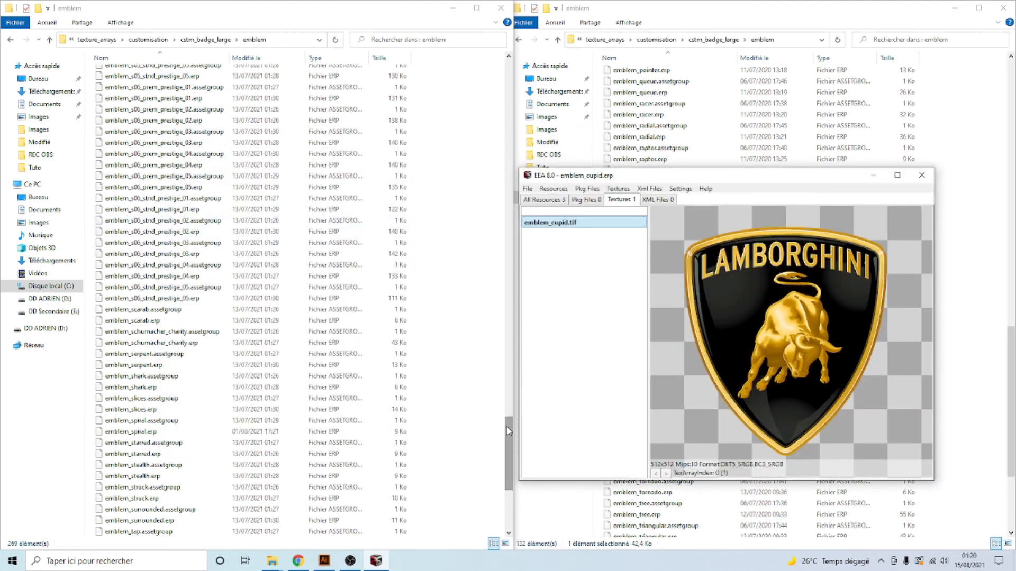
drag(508, 429, 514, 473)
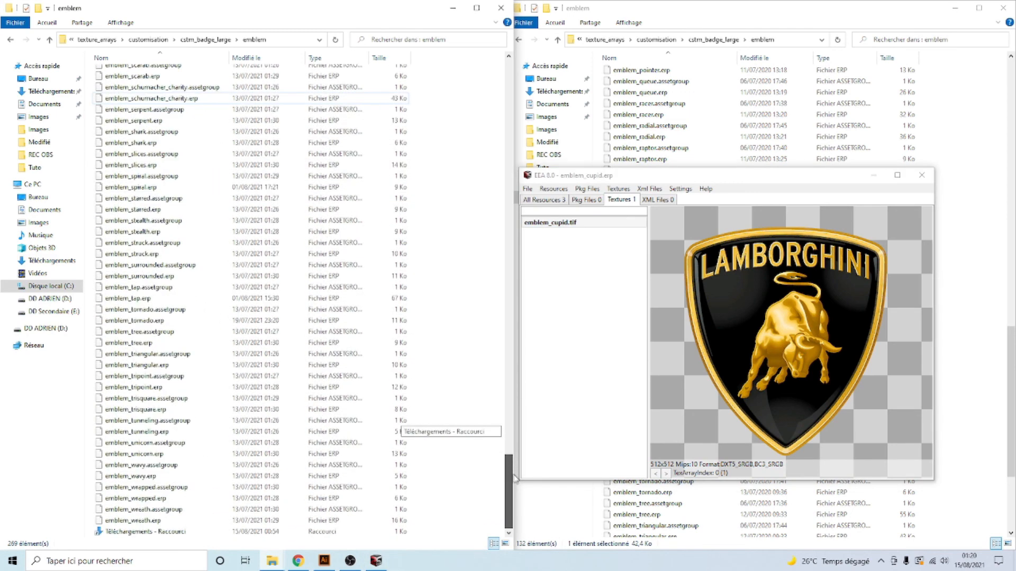
click(144, 320)
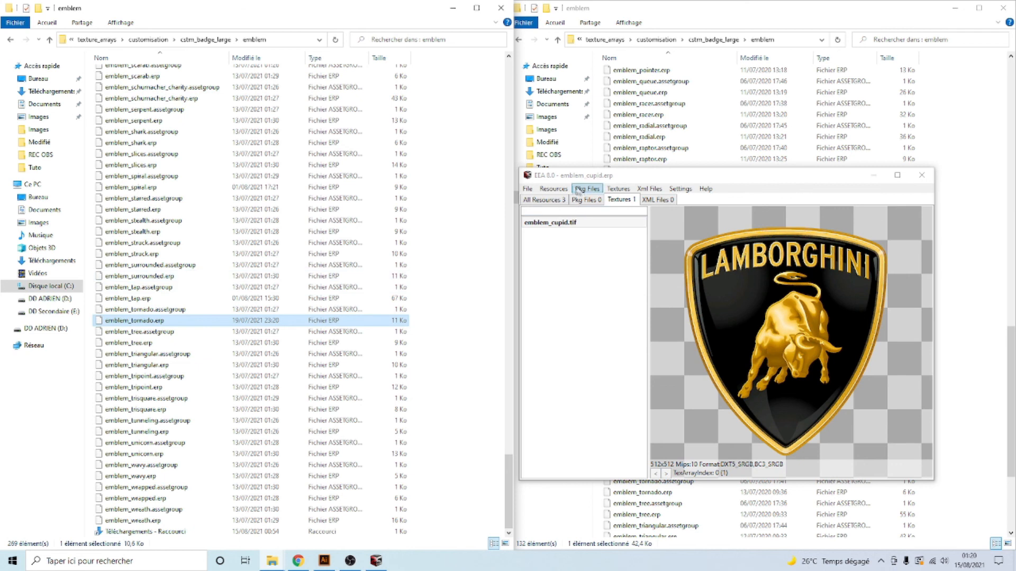
click(527, 189)
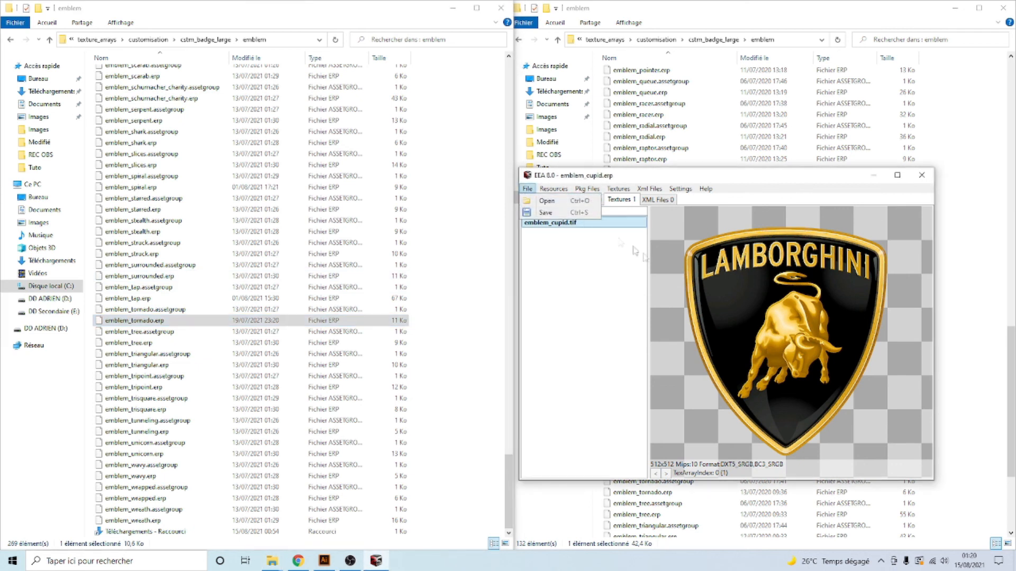
click(618, 189)
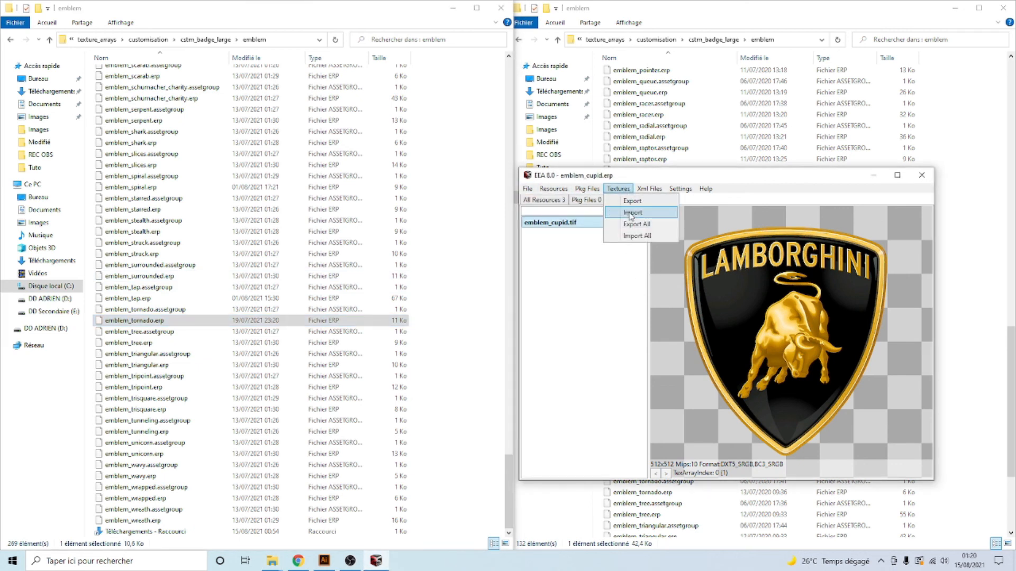
click(632, 212)
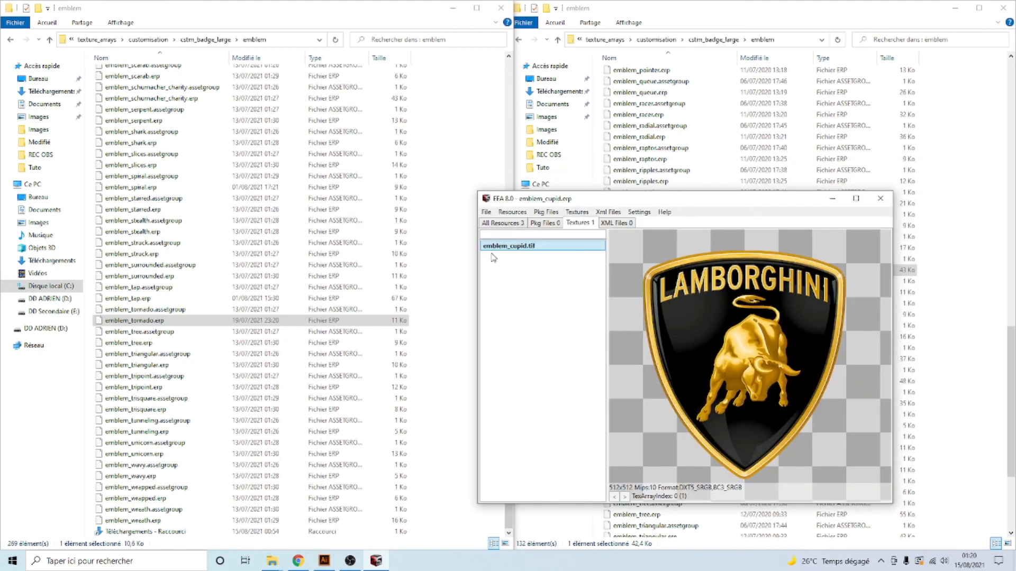
click(126, 325)
click(578, 213)
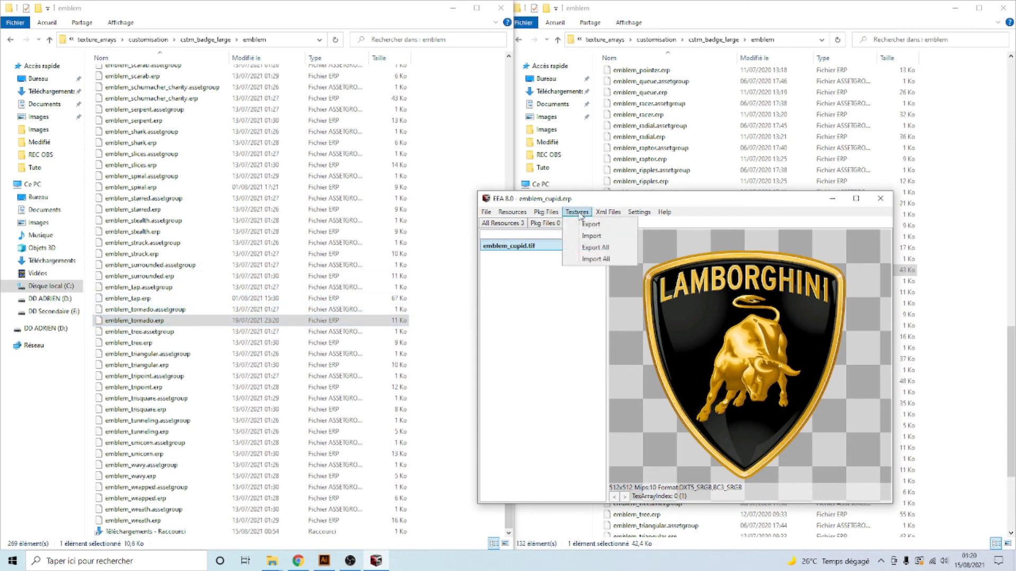
click(561, 299)
drag(656, 199, 452, 213)
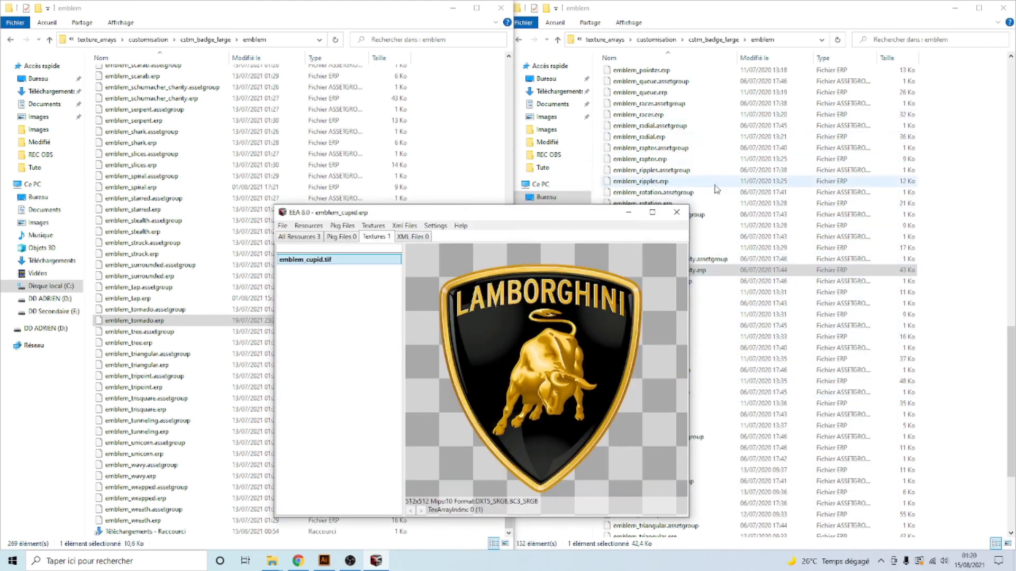
drag(379, 218, 619, 191)
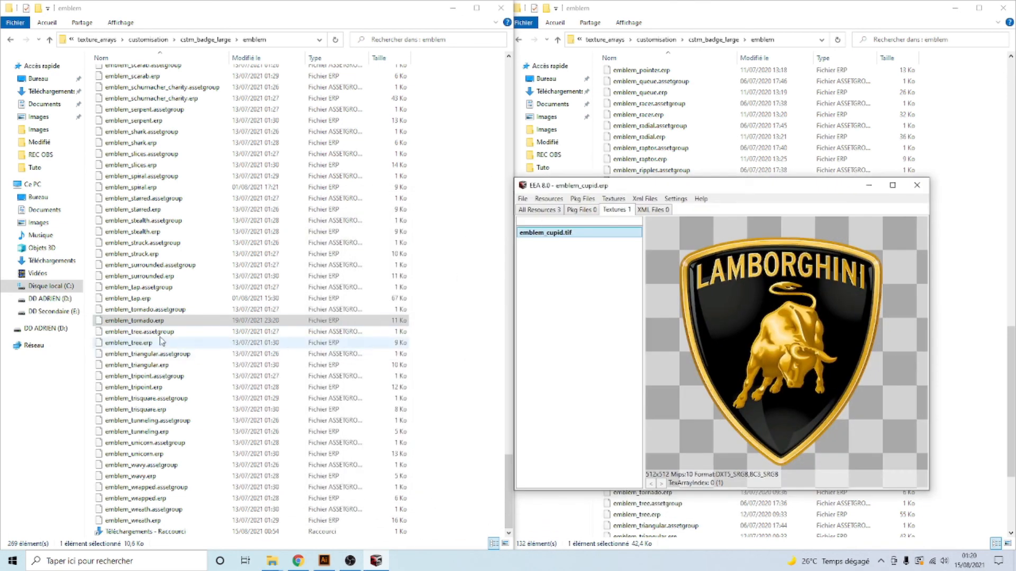
- Reselect emblem_tornado.erp in the game's emblem folder and minimize the archiver
click(479, 418)
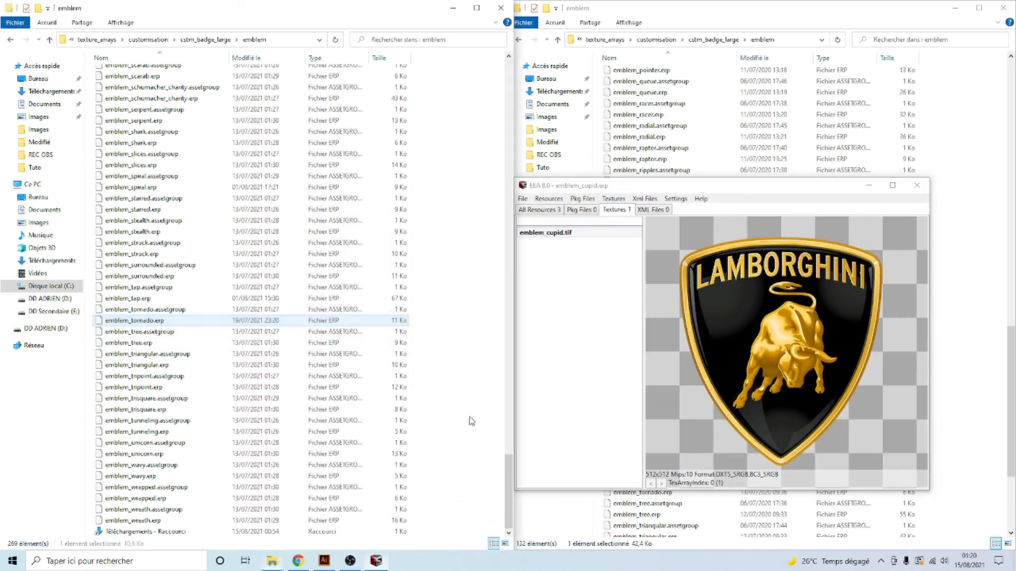
click(138, 324)
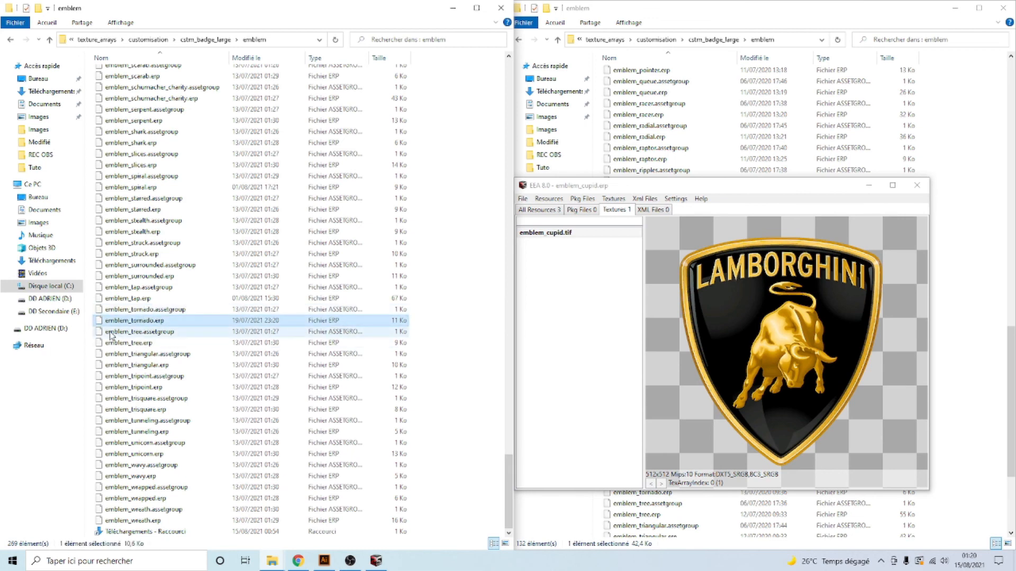
click(869, 186)
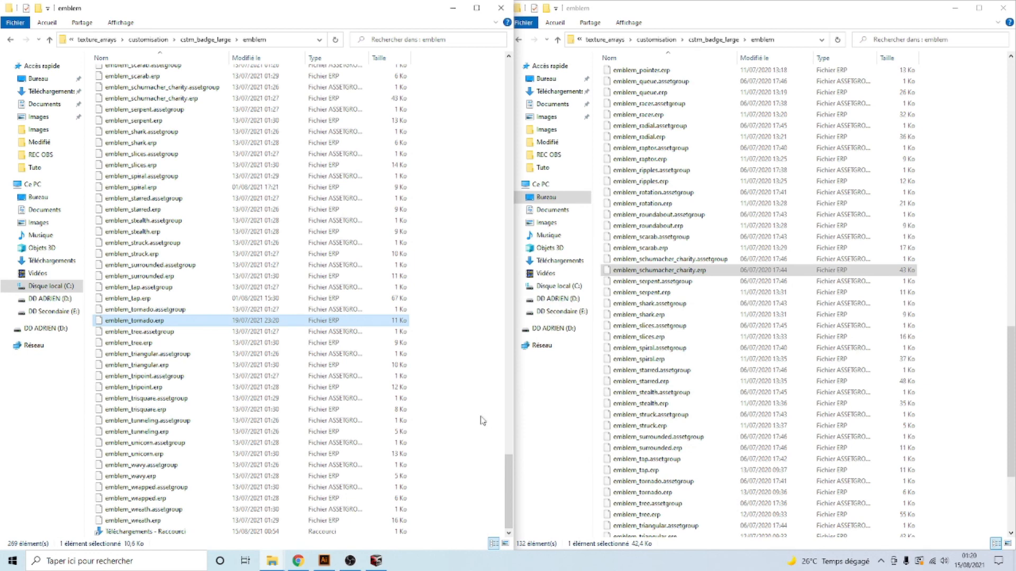